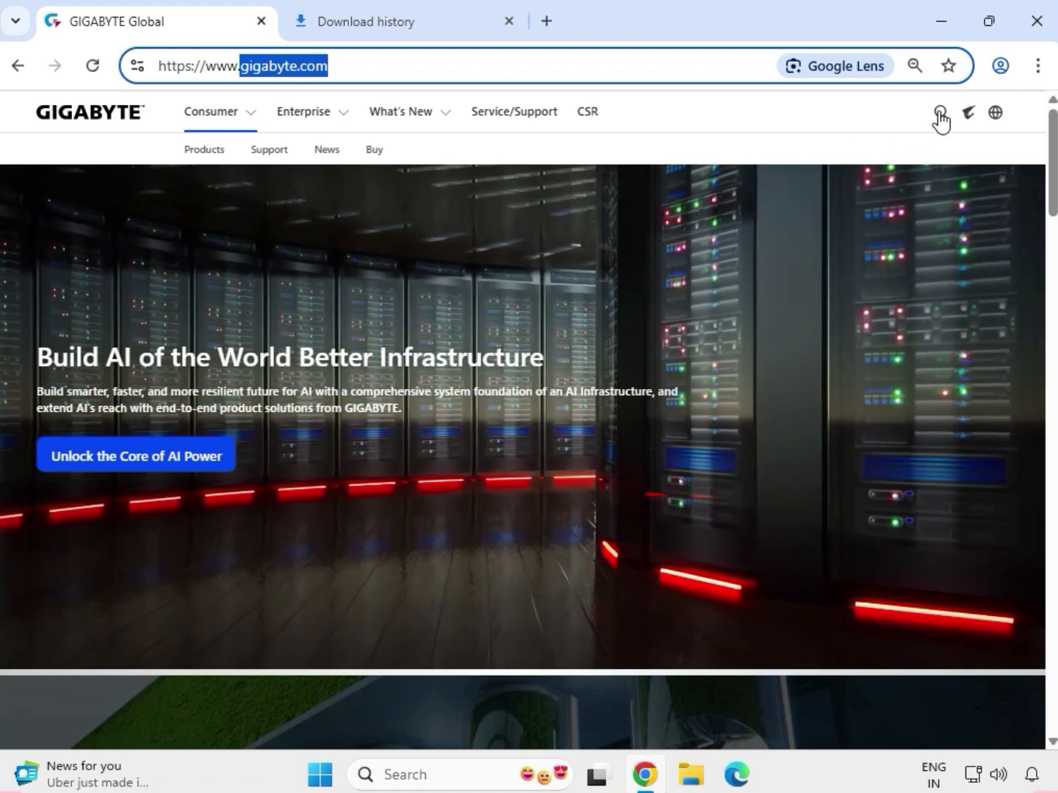
- Search the GIGABYTE website for the motherboard model H110M S2HP
{"action": "left_click", "coordinate": [941, 116]}
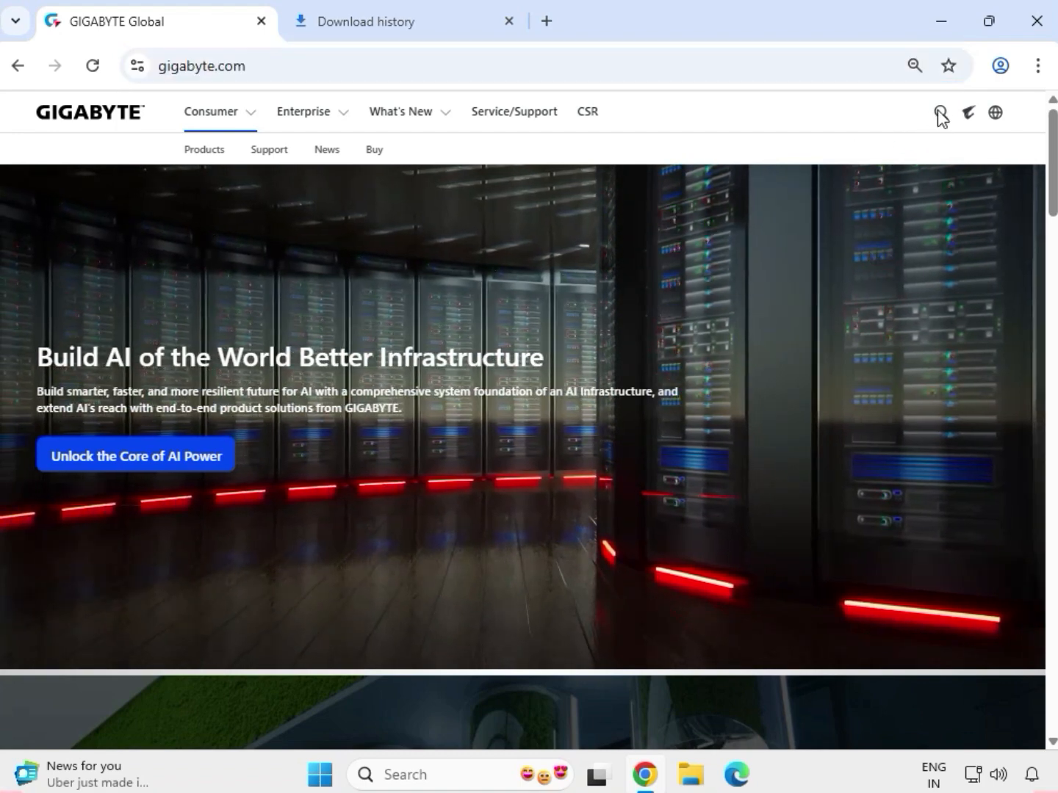
{"action": "left_click", "coordinate": [940, 116]}
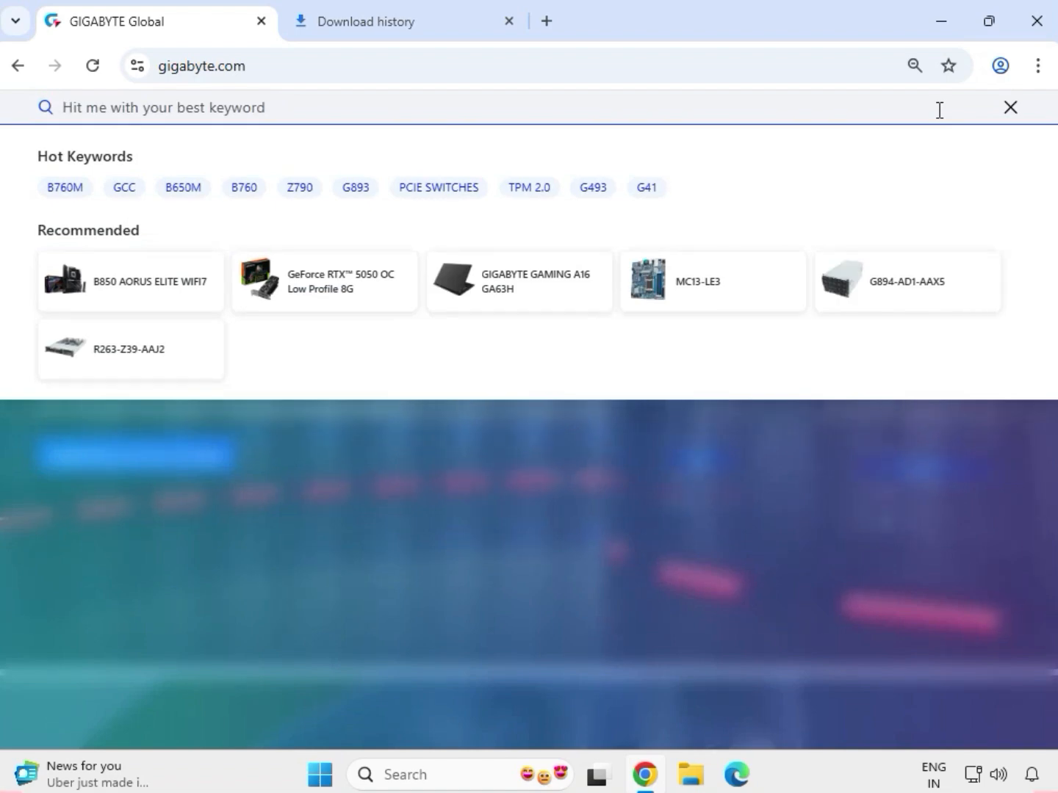
{"action": "type", "text": "H110"}
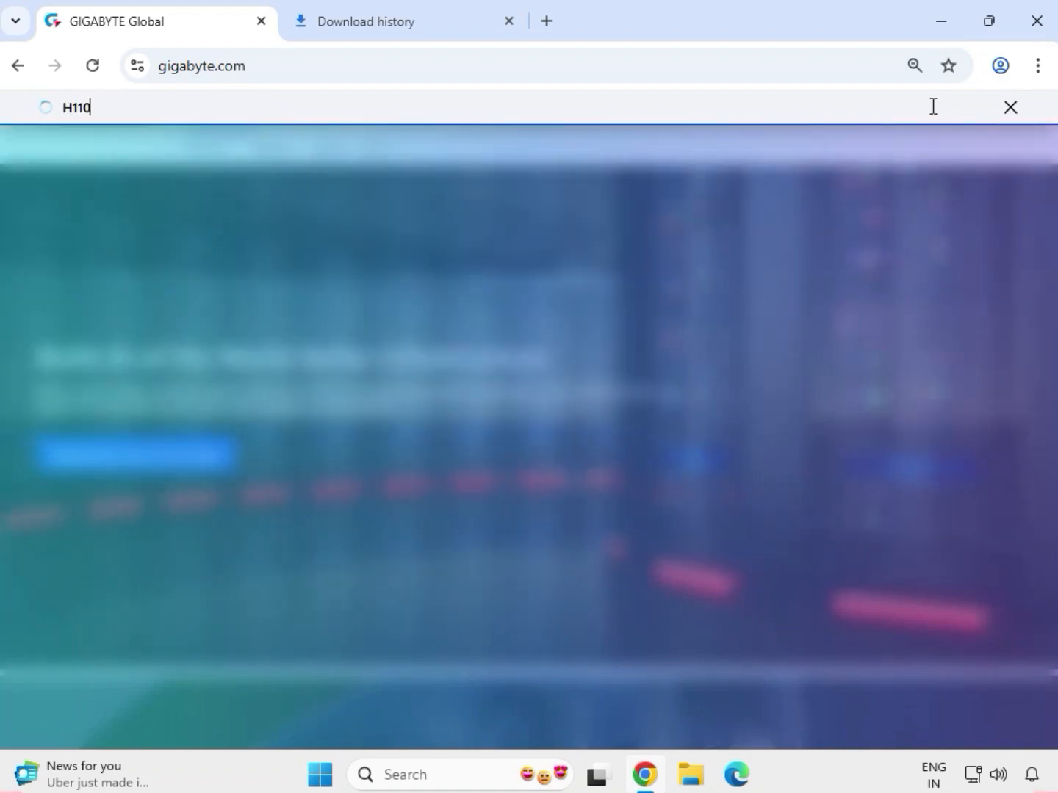
{"action": "type", "text": "M"}
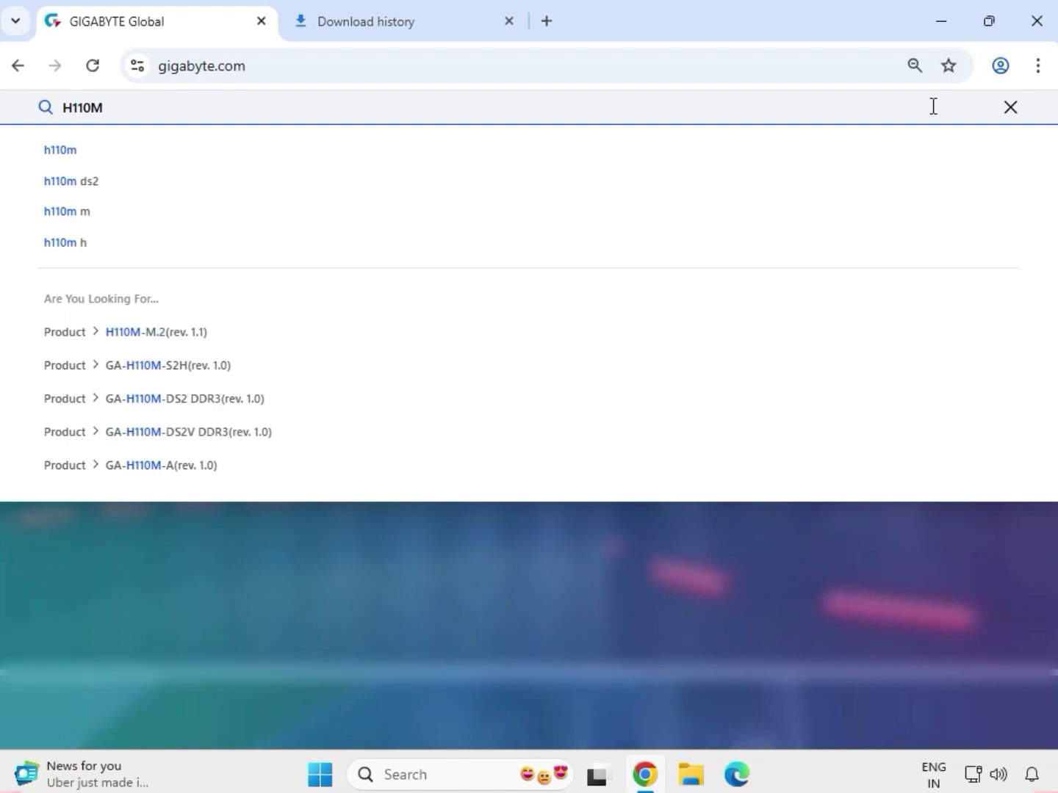
{"action": "type", "text": " S2H"}
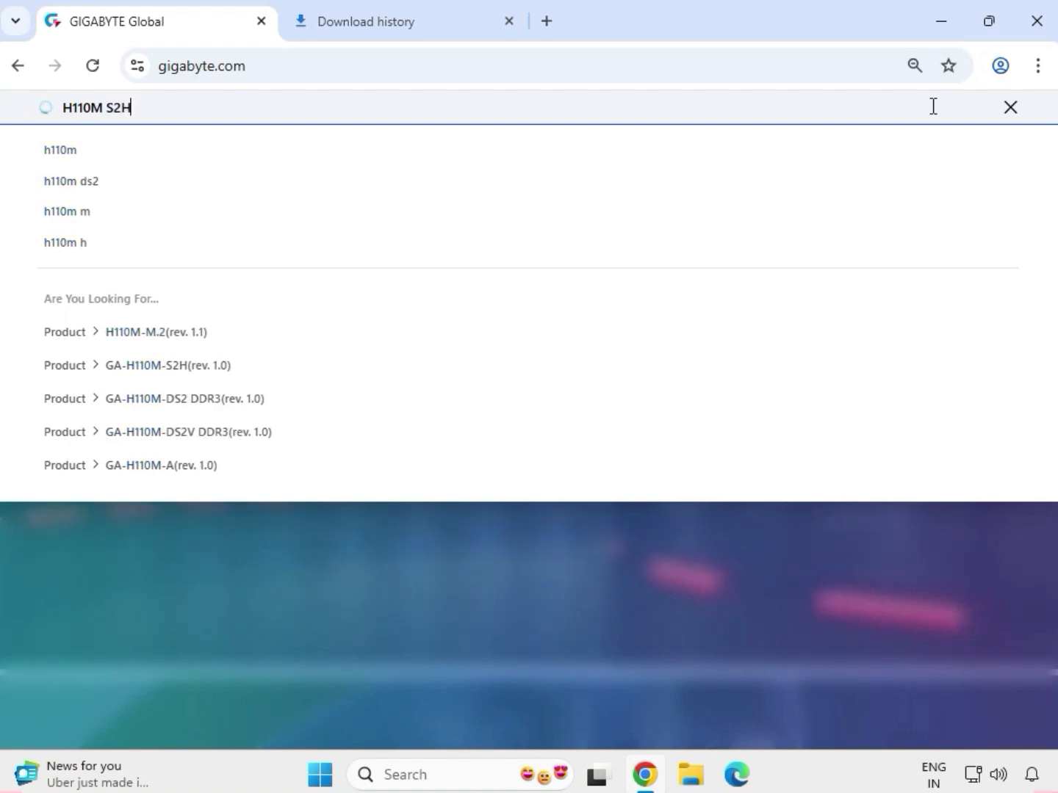
{"action": "type", "text": "P"}
{"action": "key", "text": "Return"}
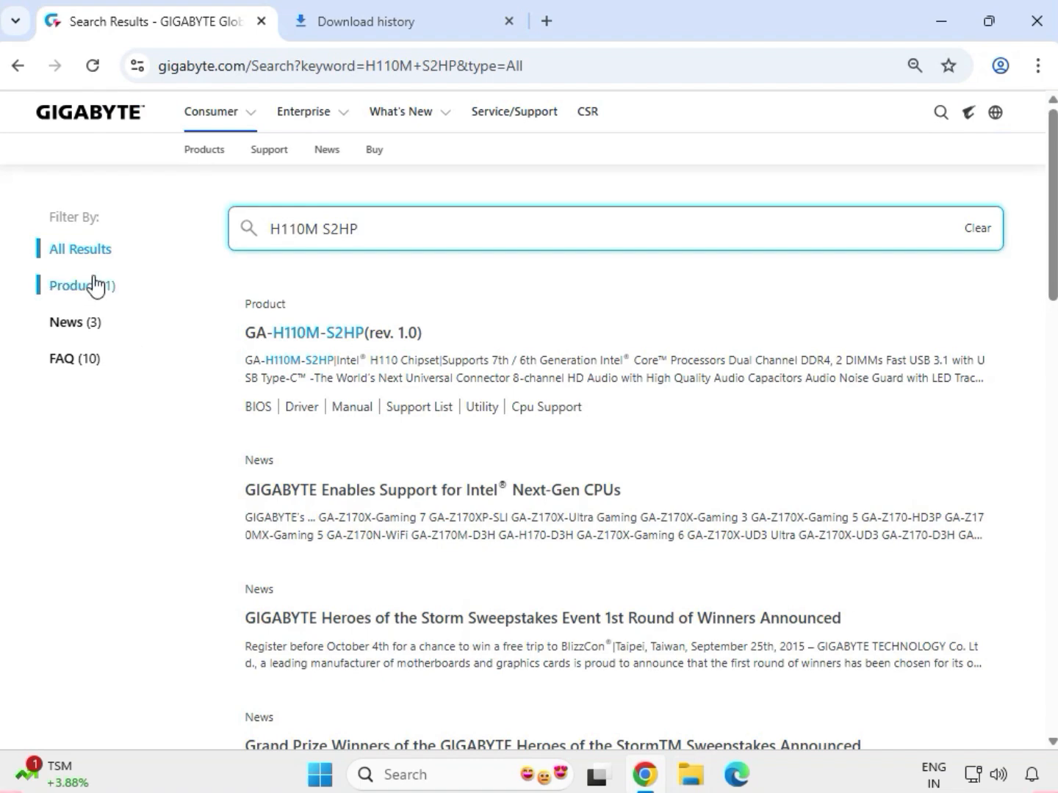
- Open the support downloads of the GA-H110M-S2HP (rev. 1.0) product and filter the drivers to Windows 10 64bit
{"action": "left_click", "coordinate": [96, 279]}
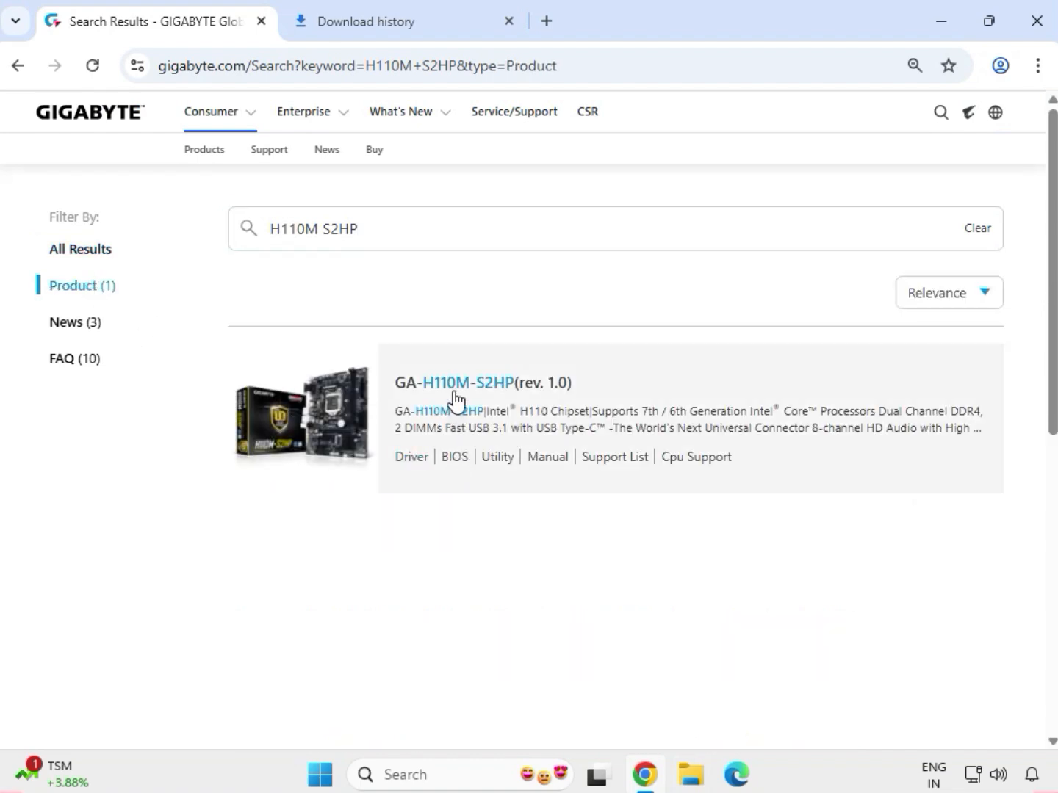
{"action": "left_click", "coordinate": [458, 385]}
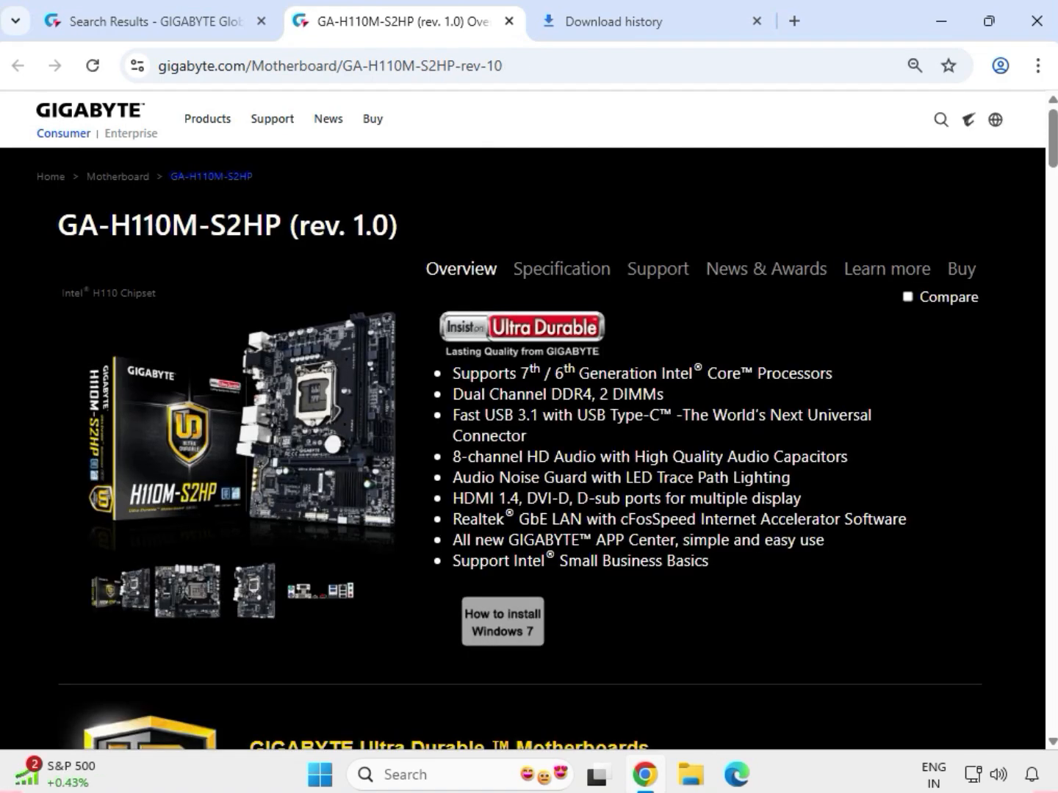
{"action": "left_click", "coordinate": [673, 274]}
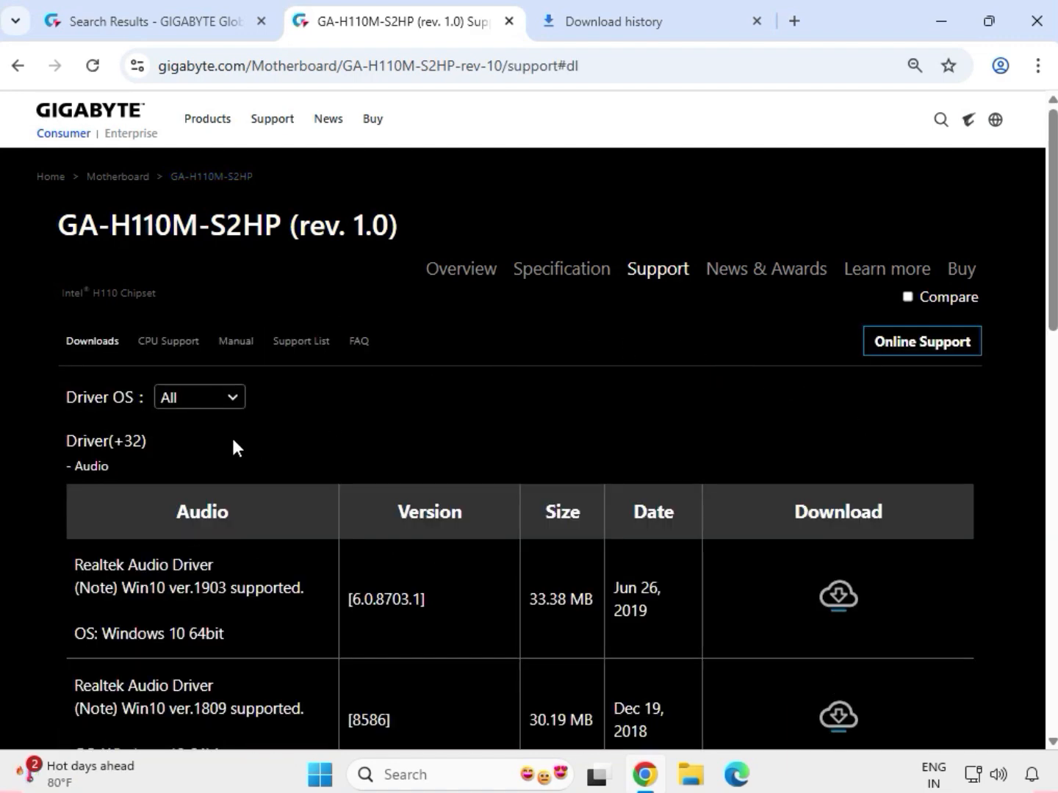
{"action": "left_click", "coordinate": [228, 401]}
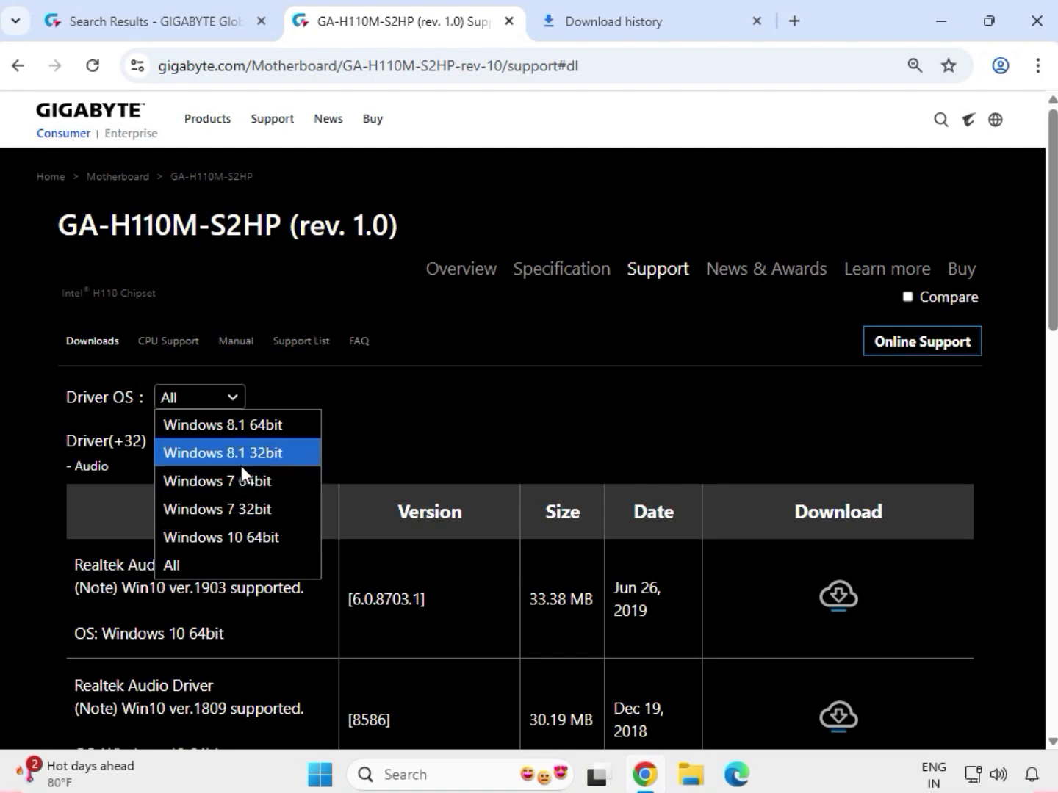
{"action": "left_click", "coordinate": [243, 537]}
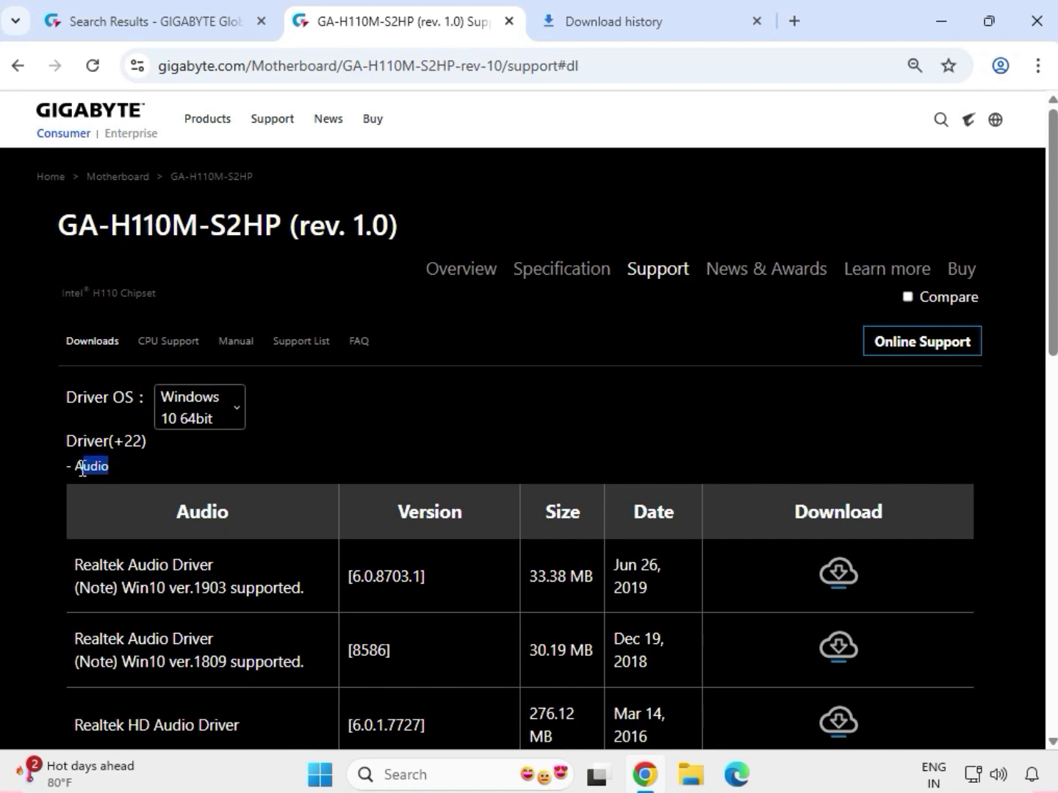
- Download the Realtek HD Audio Driver, version 6.0.1.7727, from the audio drivers
{"action": "scroll", "coordinate": [92, 475], "scroll_direction": "down", "scroll_amount": 5}
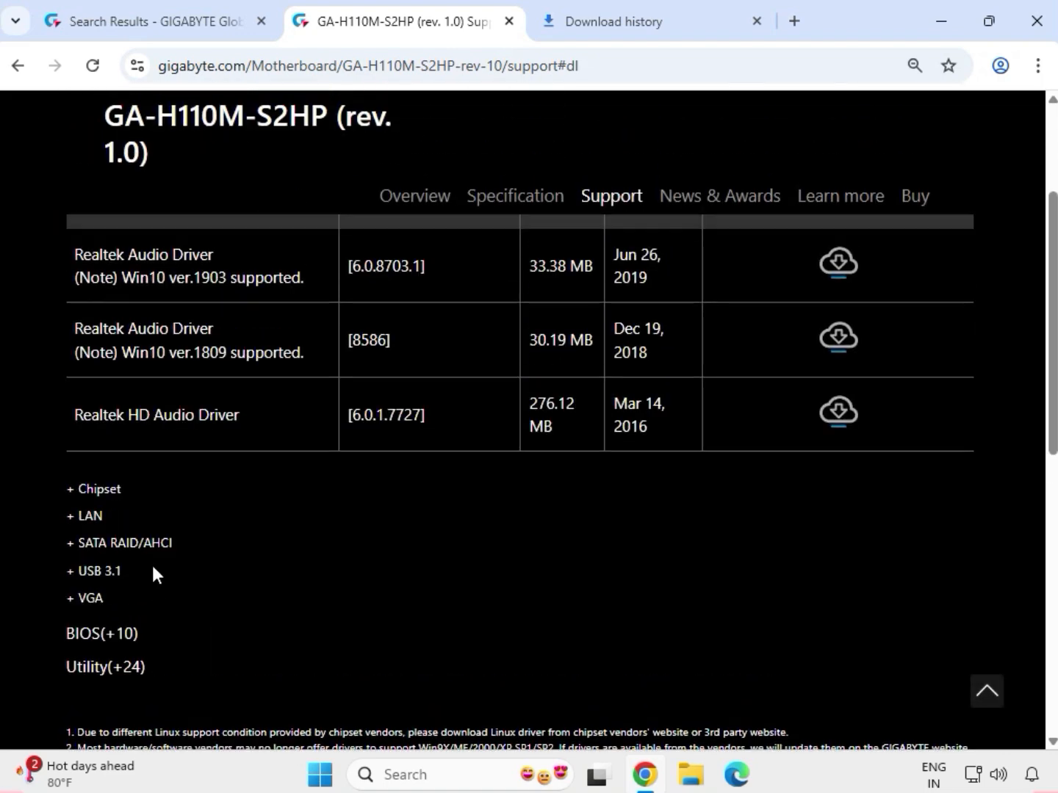
{"action": "left_click_drag", "start_coordinate": [77, 414], "coordinate": [554, 432]}
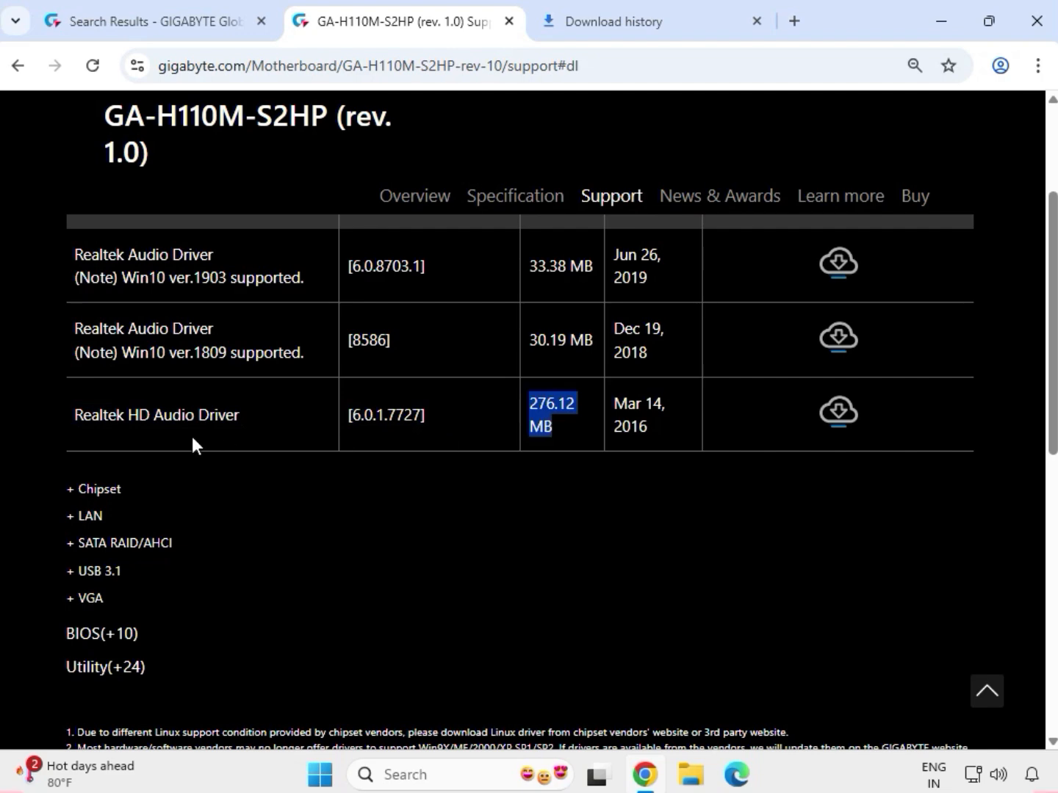
{"action": "left_click_drag", "start_coordinate": [115, 411], "coordinate": [239, 416]}
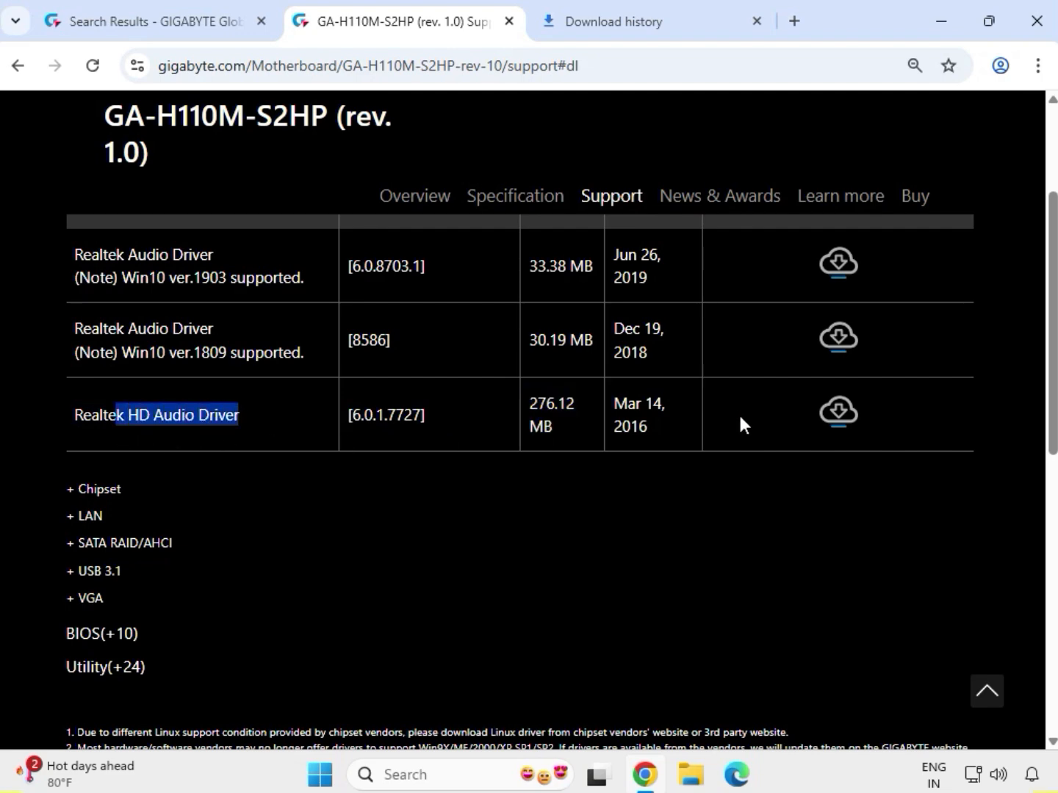
{"action": "left_click", "coordinate": [838, 413]}
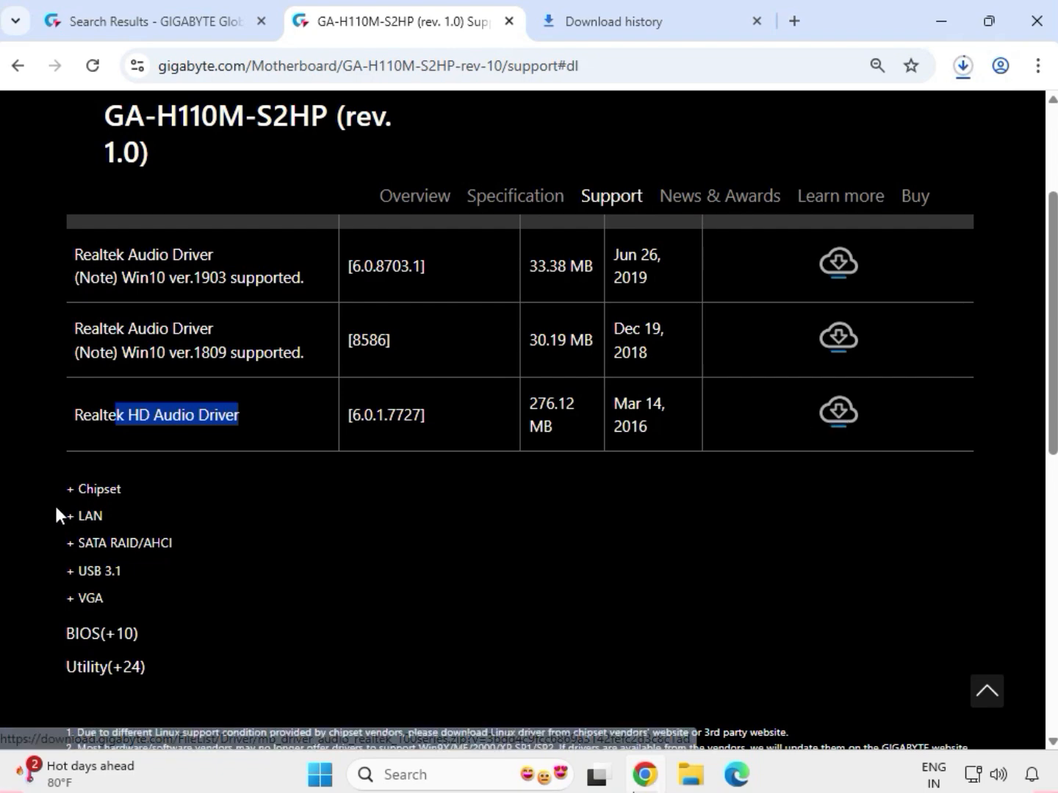
- Expand the chipset drivers and download the Intel INF installation package, version 10.1.1.38
{"action": "left_click_drag", "start_coordinate": [131, 487], "coordinate": [85, 494]}
{"action": "left_click", "coordinate": [86, 493]}
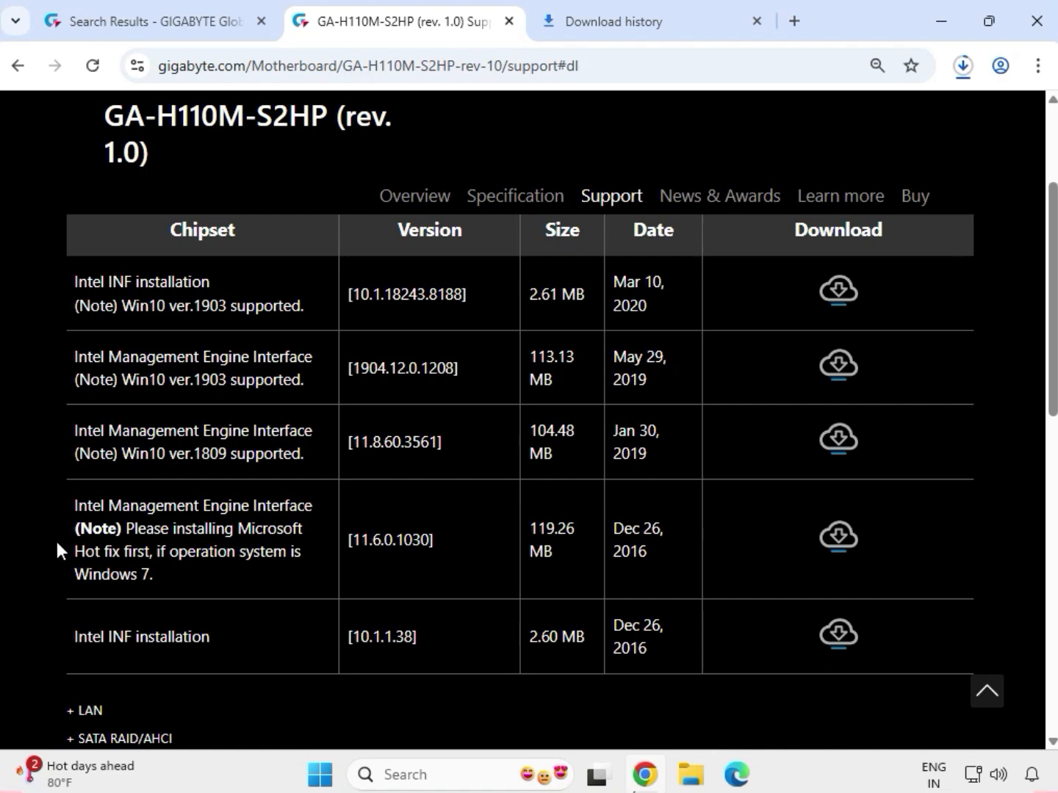
{"action": "left_click_drag", "start_coordinate": [72, 631], "coordinate": [204, 632]}
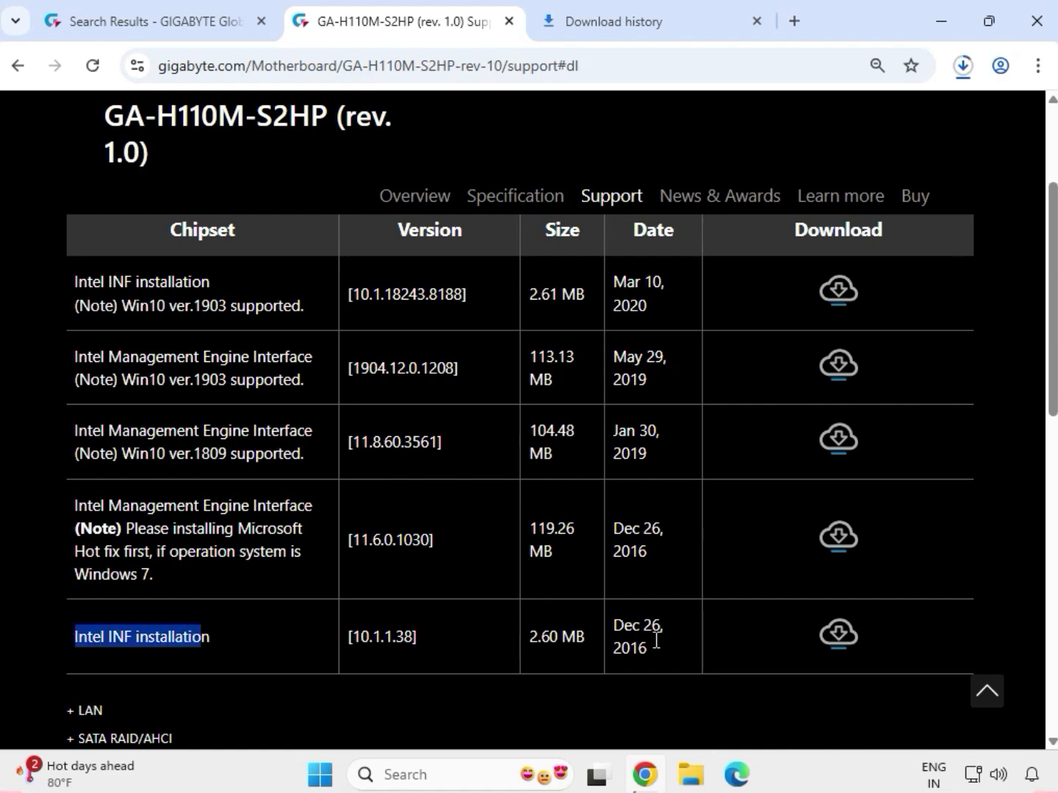
{"action": "left_click", "coordinate": [840, 642]}
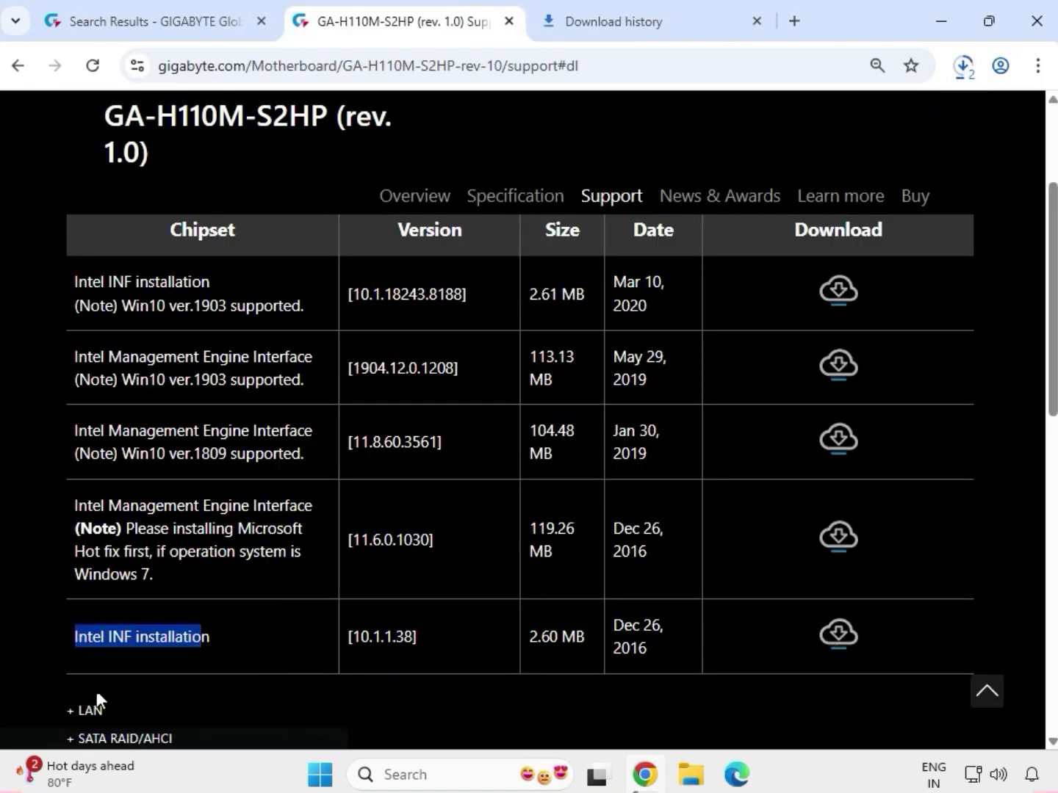
- Expand the LAN drivers and download the Realtek LAN Driver, version 10.006.1001.2015
{"action": "scroll", "coordinate": [89, 684], "scroll_direction": "down", "scroll_amount": 2}
{"action": "left_click", "coordinate": [107, 609]}
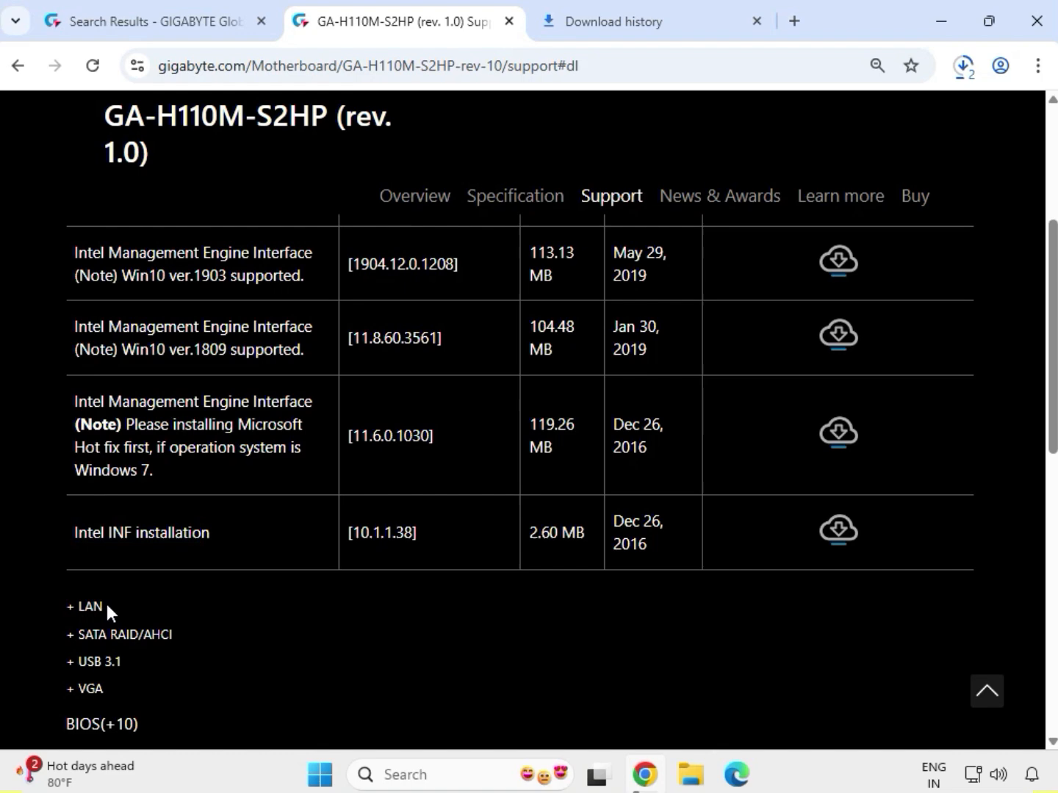
{"action": "left_click", "coordinate": [68, 605]}
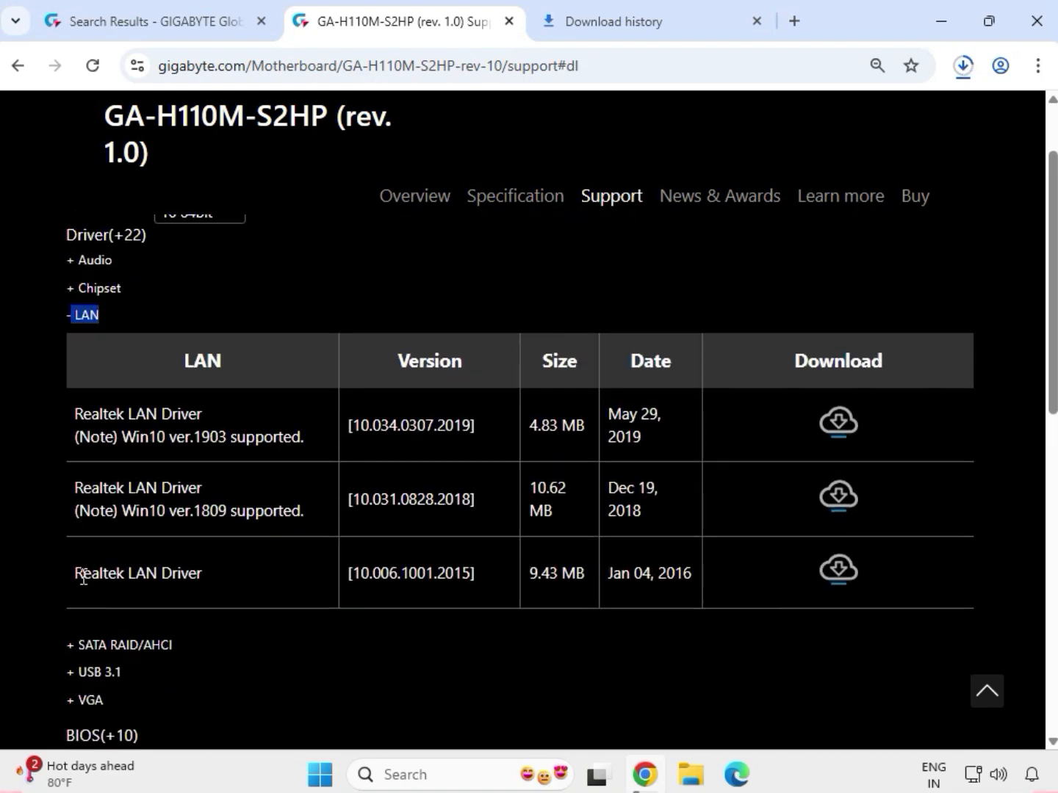
{"action": "left_click_drag", "start_coordinate": [76, 572], "coordinate": [216, 576]}
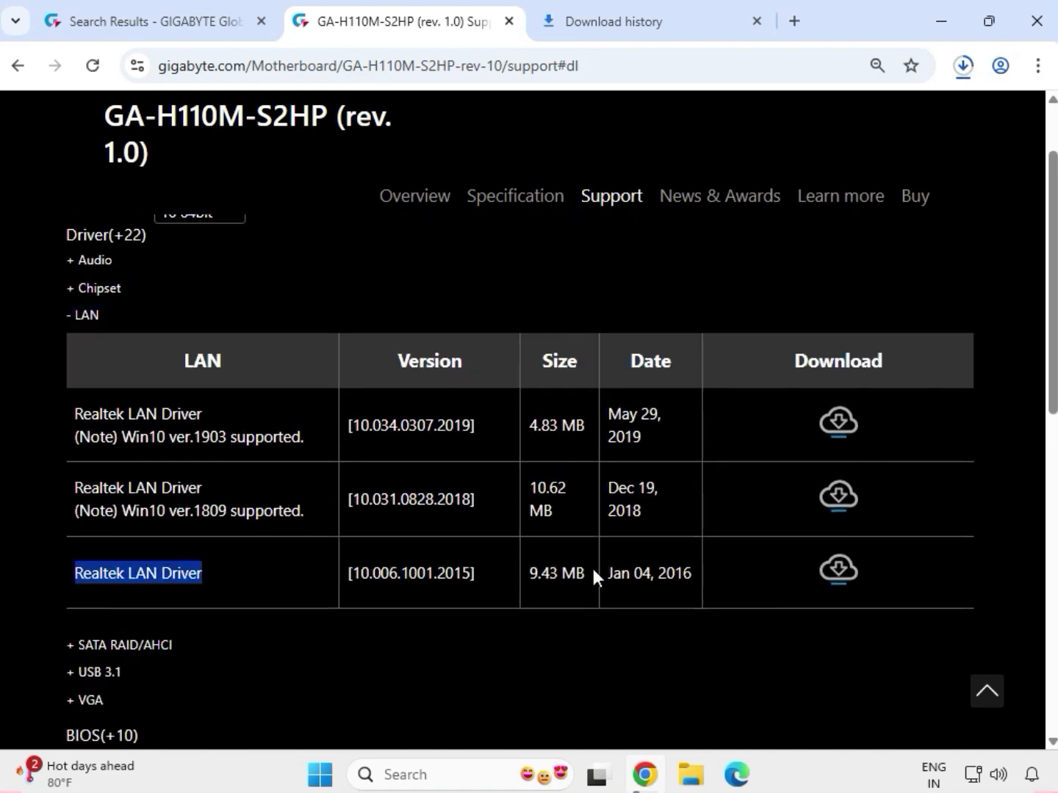
{"action": "left_click_drag", "start_coordinate": [591, 569], "coordinate": [521, 572]}
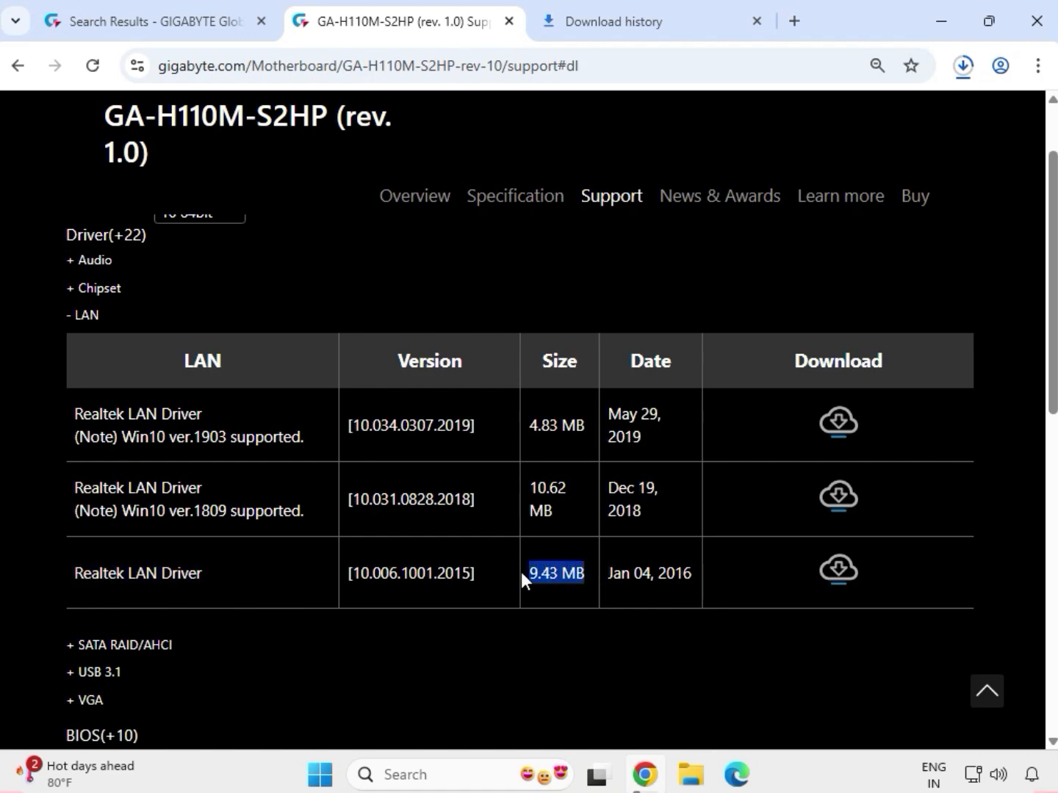
{"action": "left_click", "coordinate": [836, 571]}
- Expand the USB 3.1 drivers and download the Asmedia USB 3.1 driver, version 1.16.35.1
{"action": "left_click", "coordinate": [113, 671]}
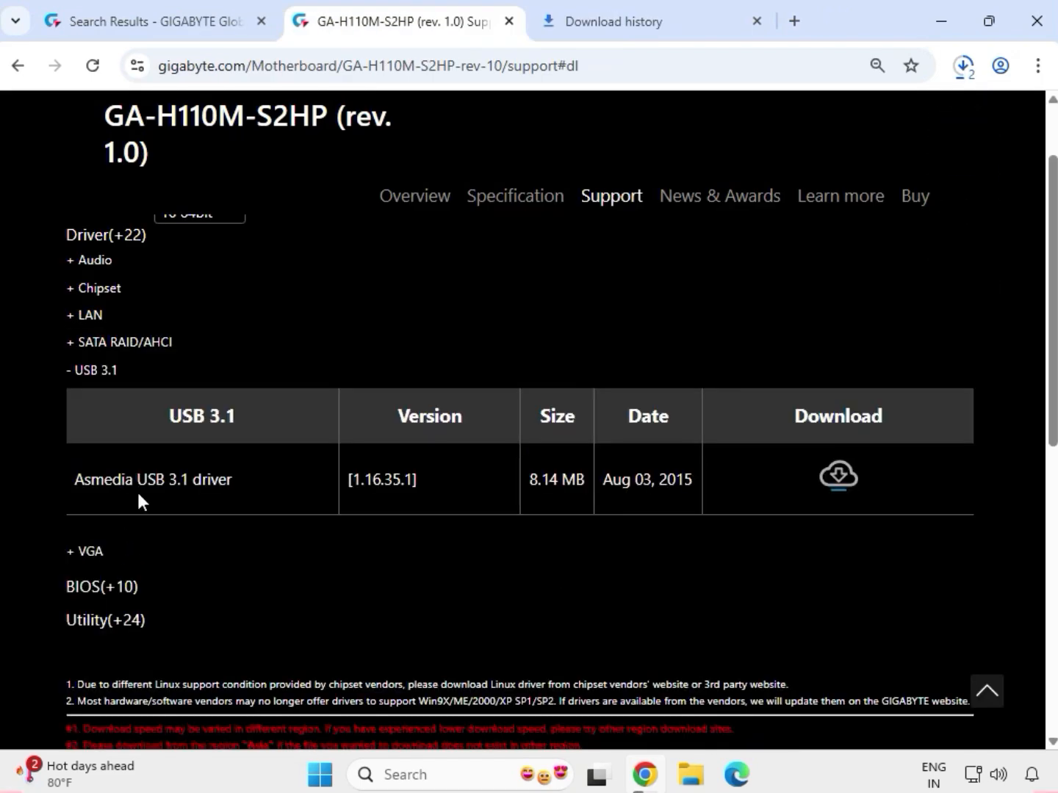
{"action": "left_click_drag", "start_coordinate": [84, 487], "coordinate": [231, 484]}
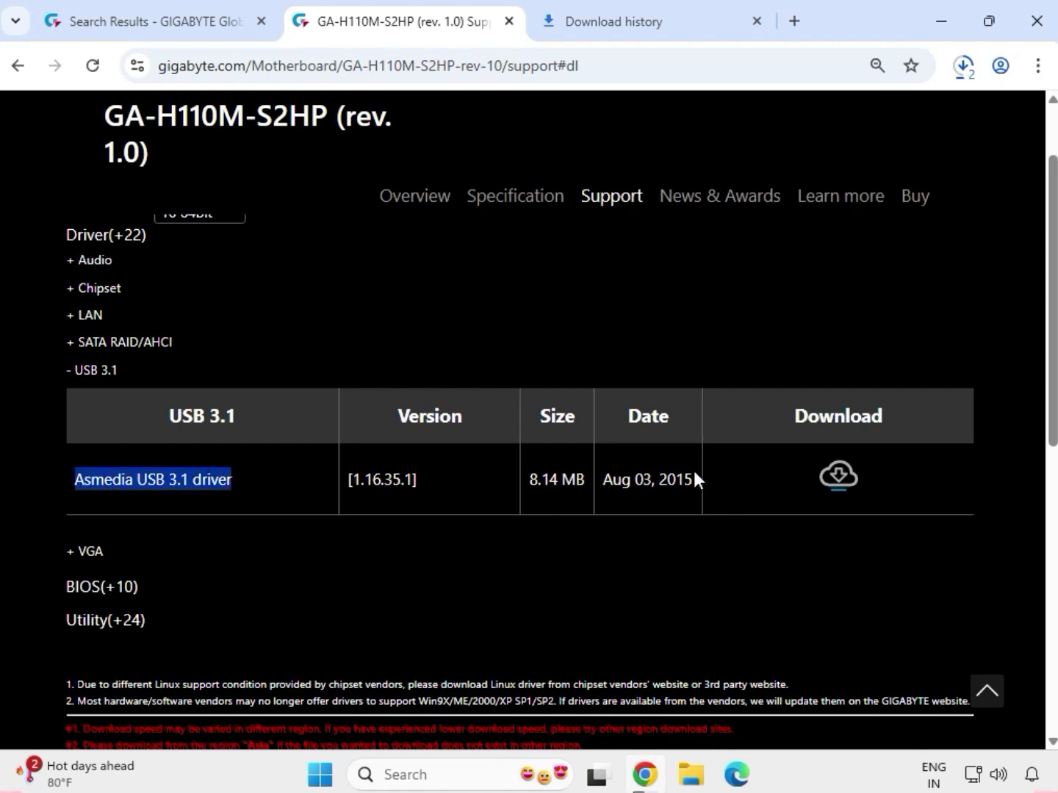
{"action": "left_click", "coordinate": [838, 481]}
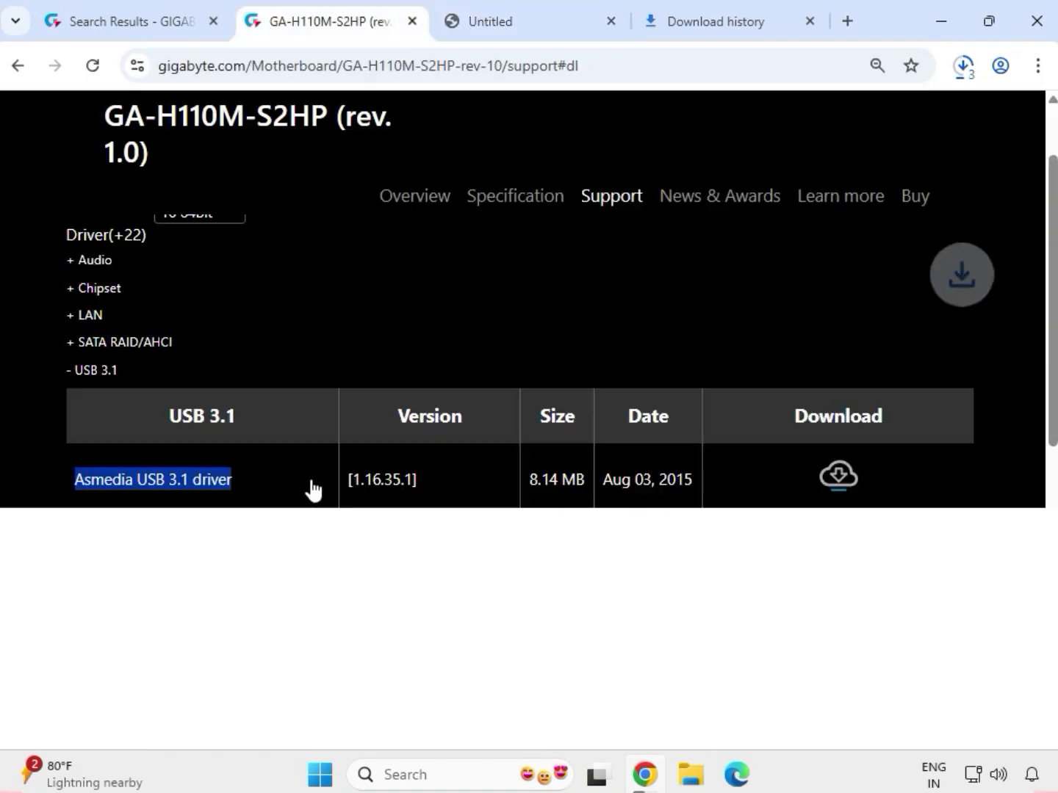
- Expand the VGA drivers and download the Intel VGA Driver, version 21.20.16.4550
{"action": "left_click", "coordinate": [82, 550]}
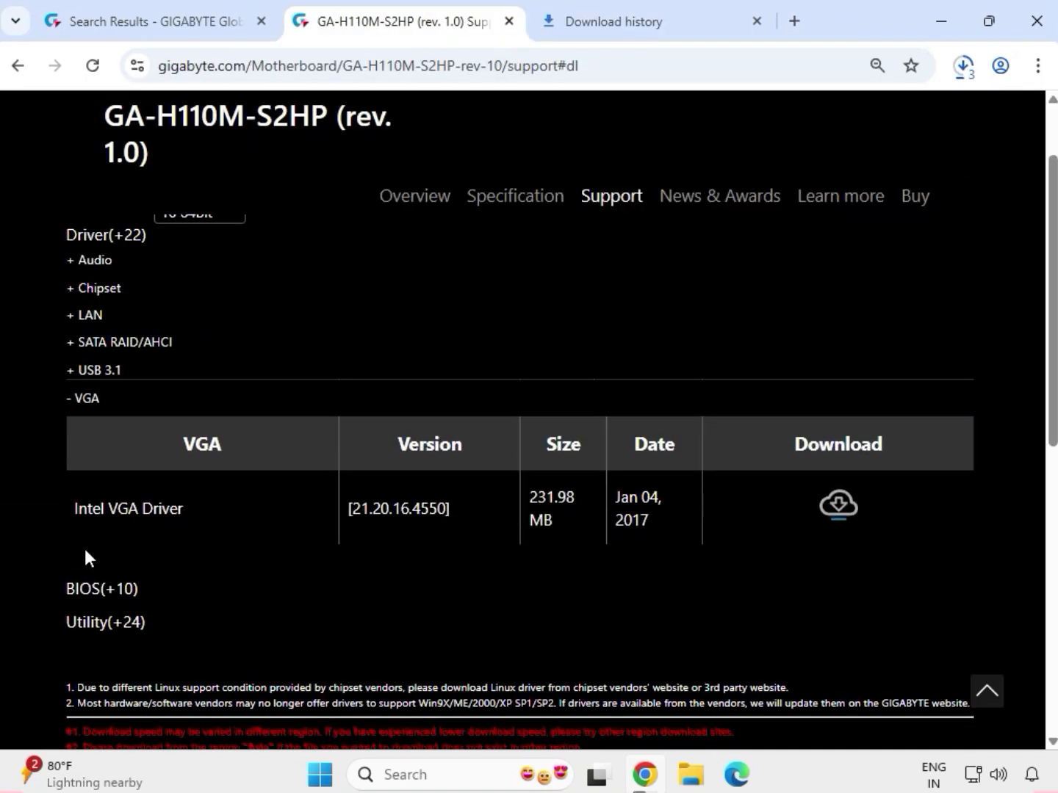
{"action": "left_click_drag", "start_coordinate": [79, 510], "coordinate": [698, 517]}
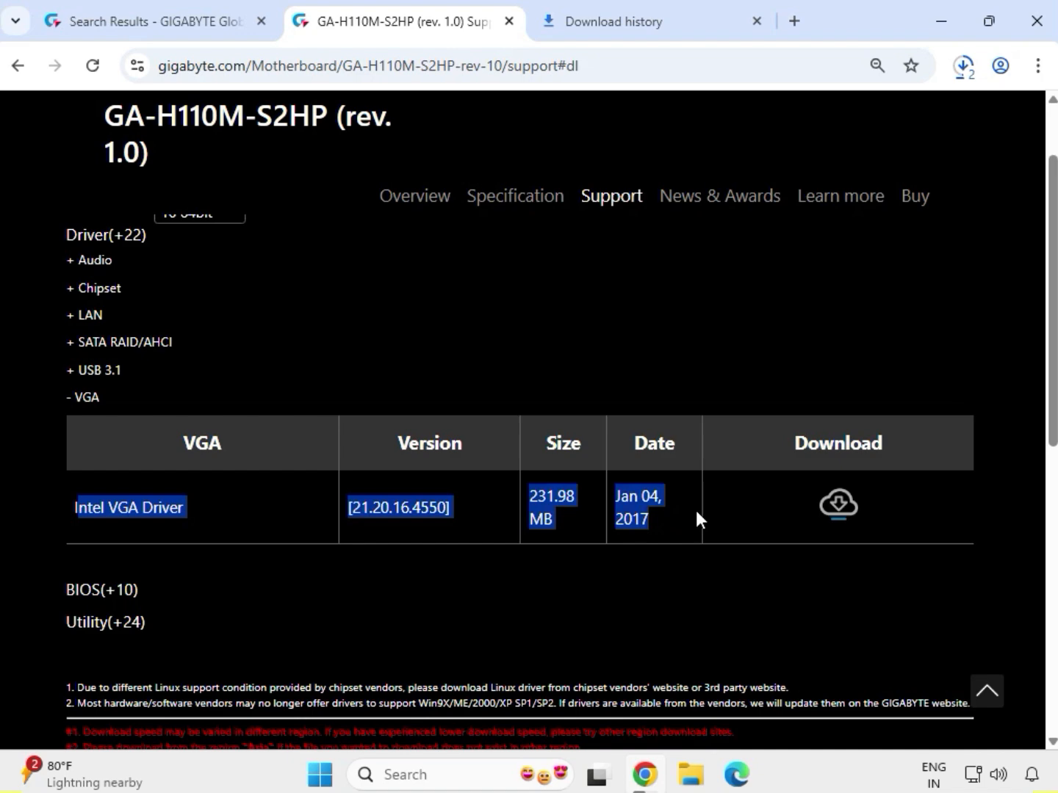
{"action": "left_click", "coordinate": [837, 507]}
- From the recent downloads, show the downloaded LAN driver archive in its folder in File Explorer
{"action": "left_click", "coordinate": [963, 68]}
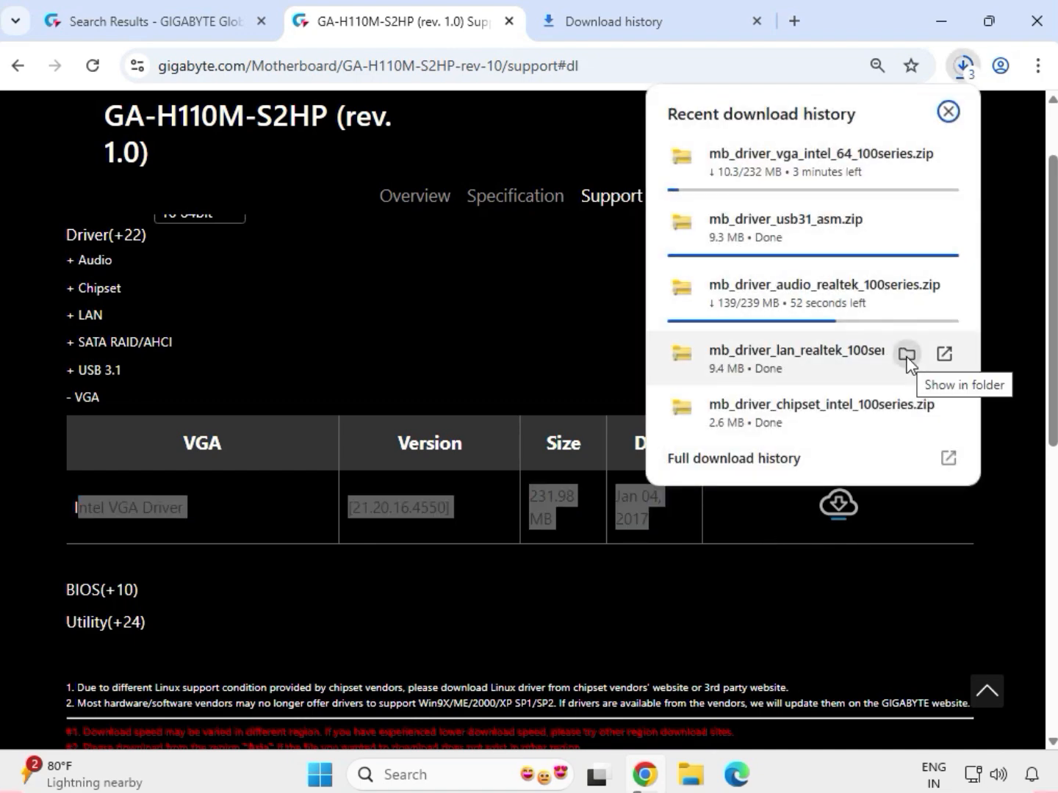
{"action": "left_click", "coordinate": [906, 355]}
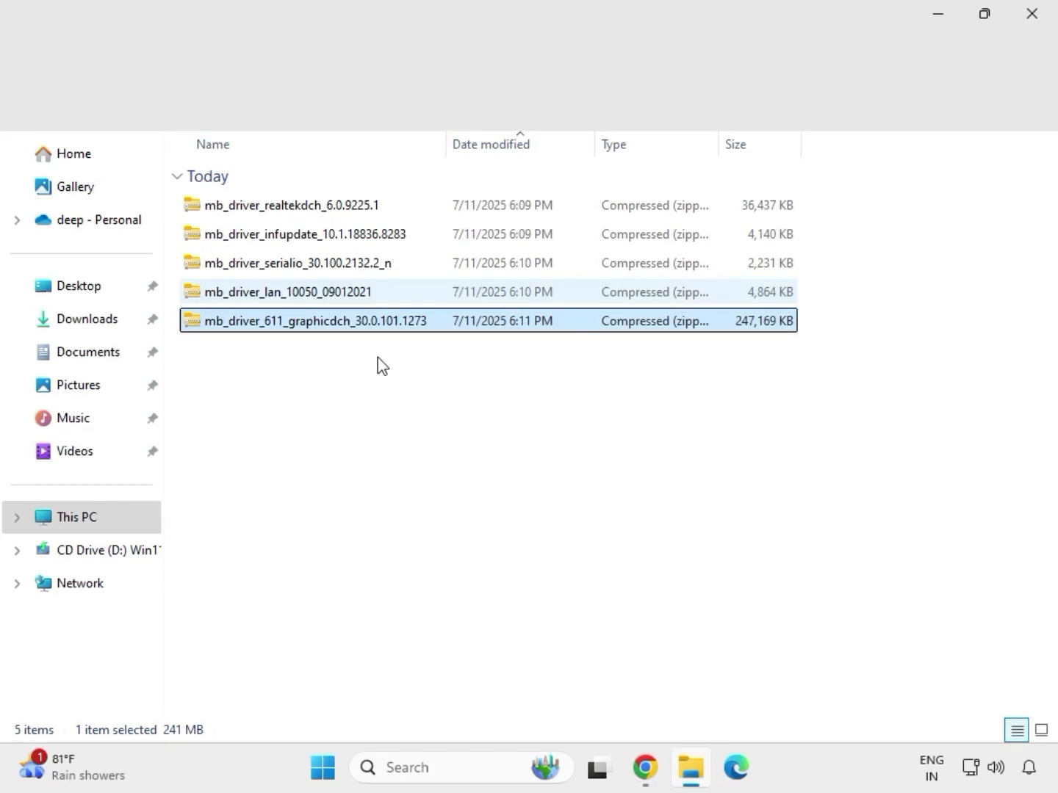
{"action": "left_click_drag", "start_coordinate": [378, 357], "coordinate": [326, 194]}
- Extract the mb_driver_611_graphicdch_30.0.101.1273 archive to its default folder in Downloads and close the window showing the extracted files
{"action": "left_click", "coordinate": [369, 327]}
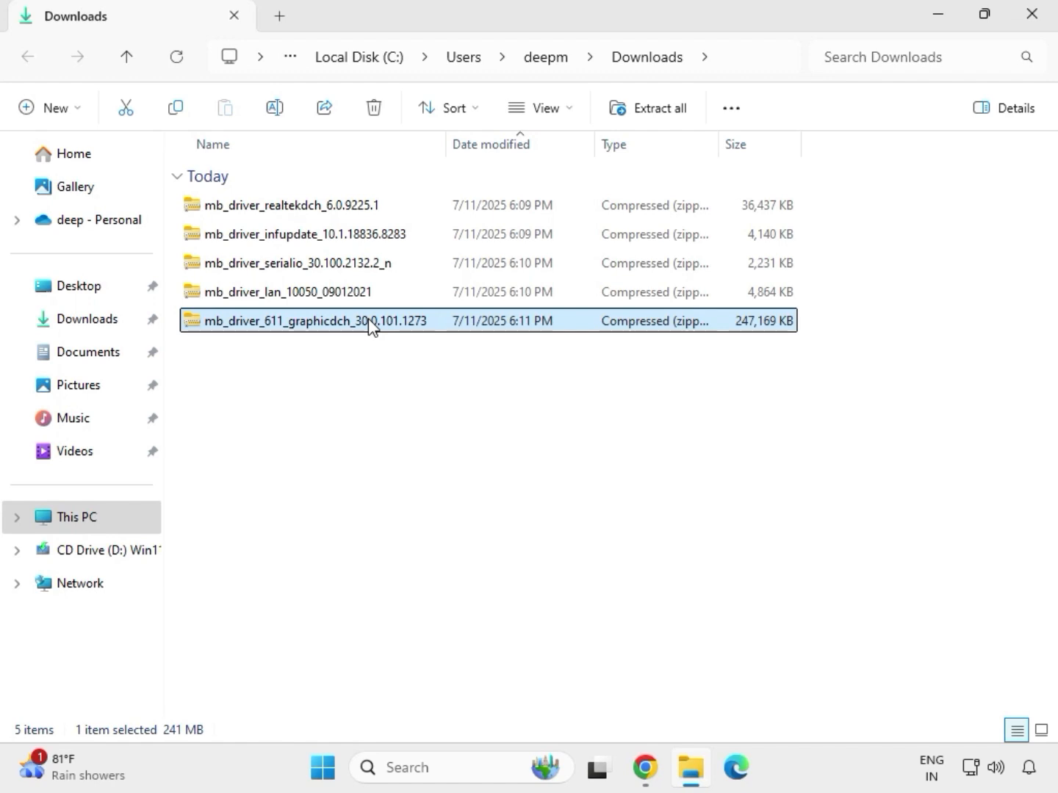
{"action": "right_click", "coordinate": [370, 327]}
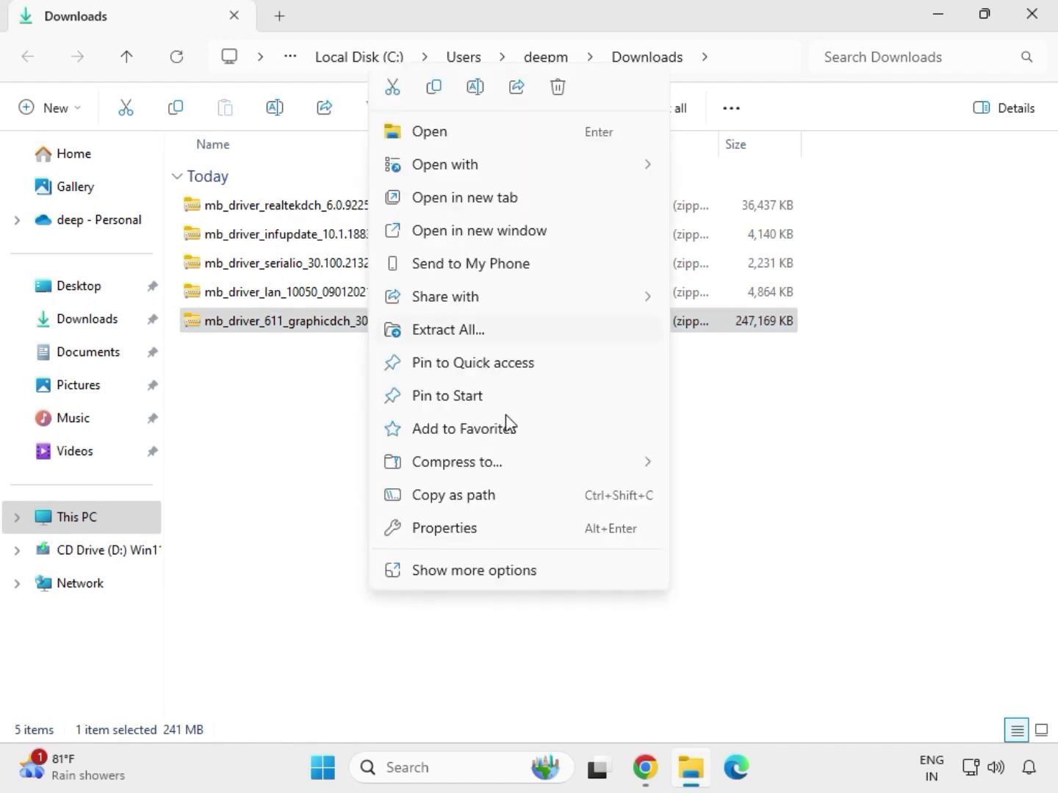
{"action": "left_click", "coordinate": [478, 573]}
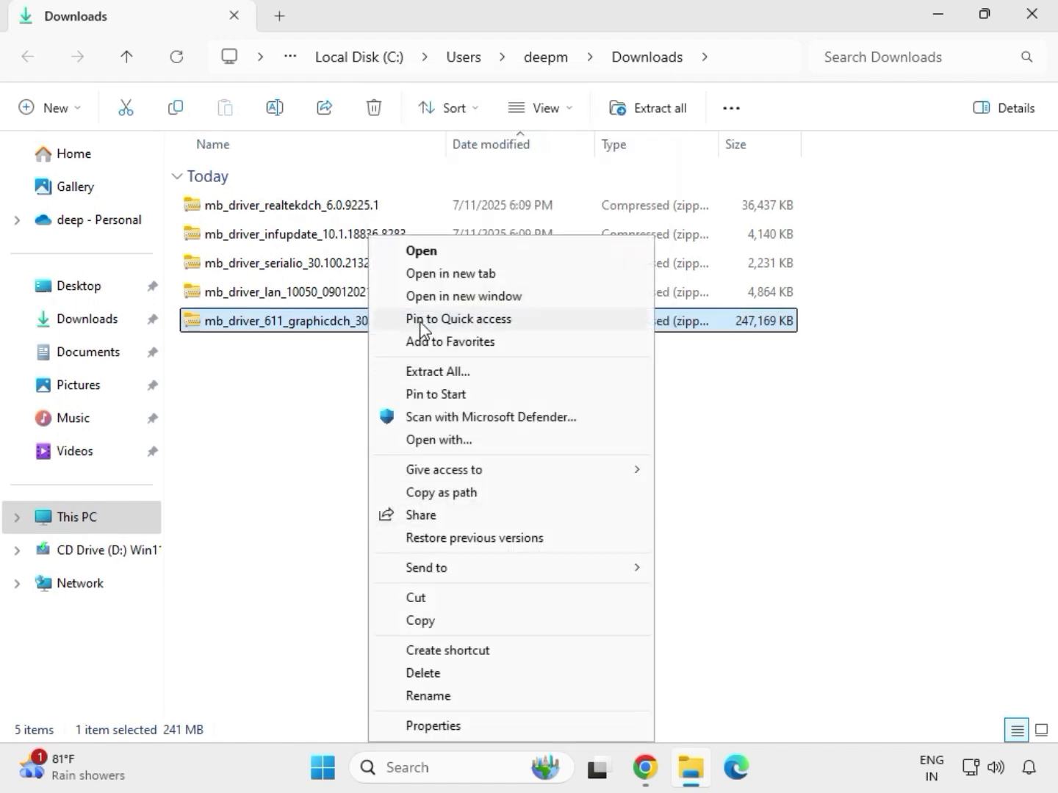
{"action": "left_click", "coordinate": [445, 373]}
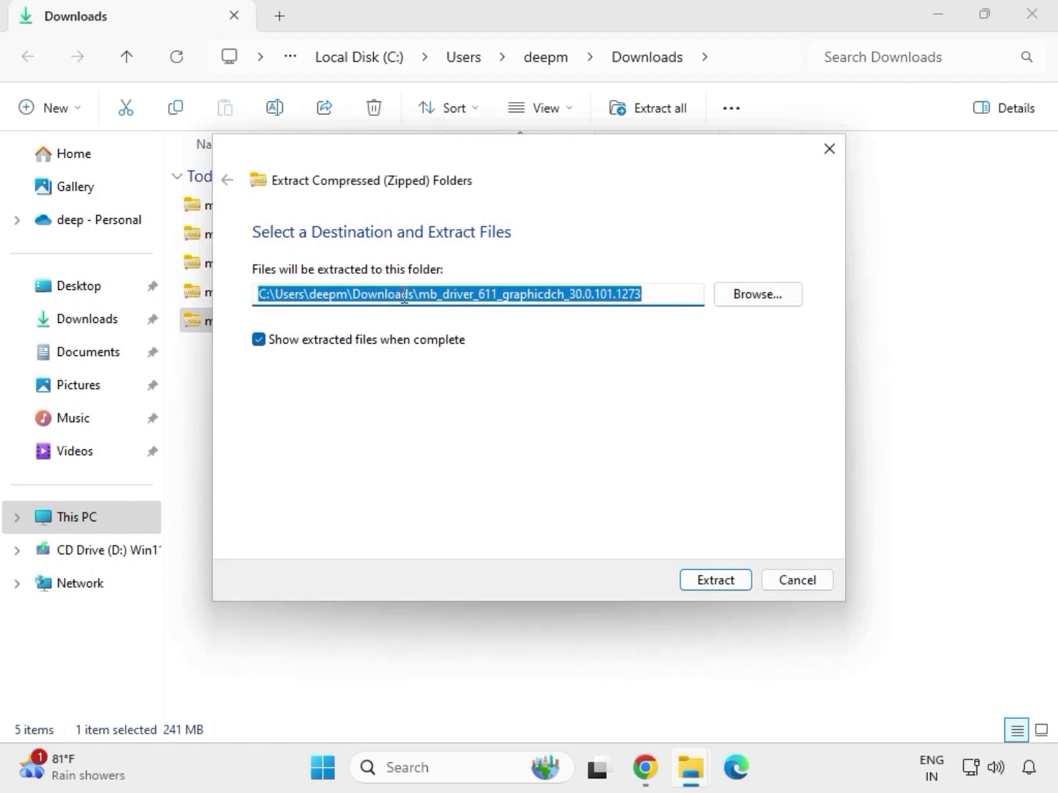
{"action": "left_click", "coordinate": [716, 580]}
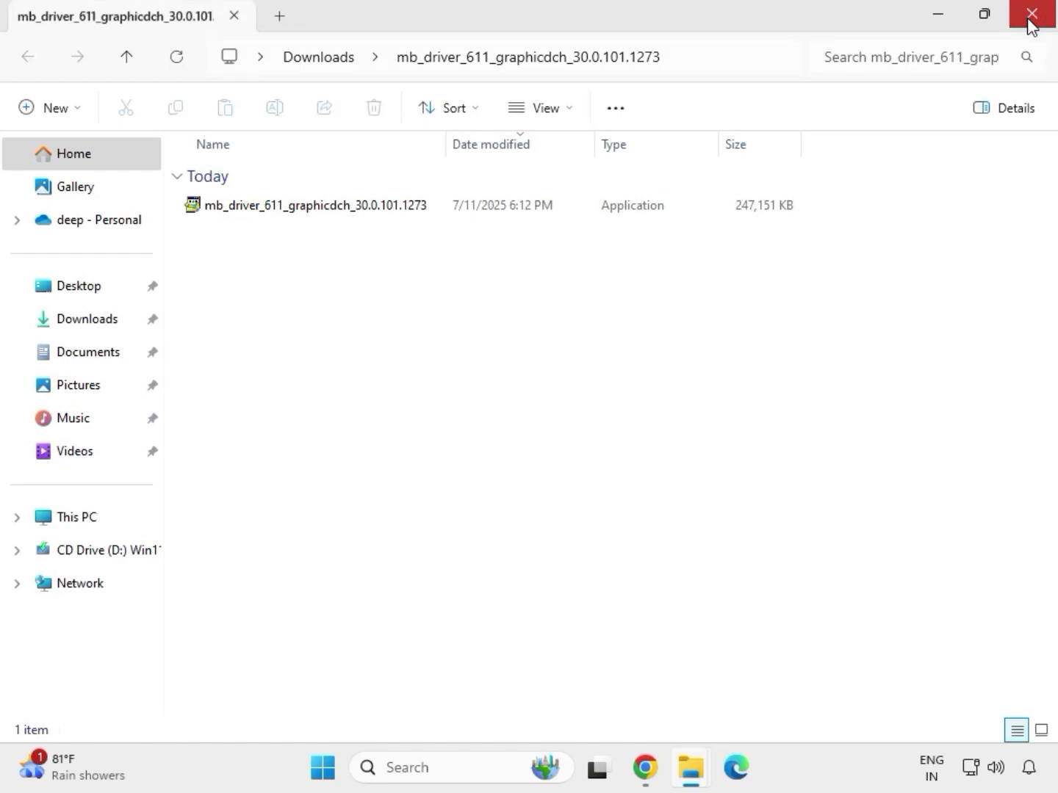
{"action": "left_click", "coordinate": [1031, 17]}
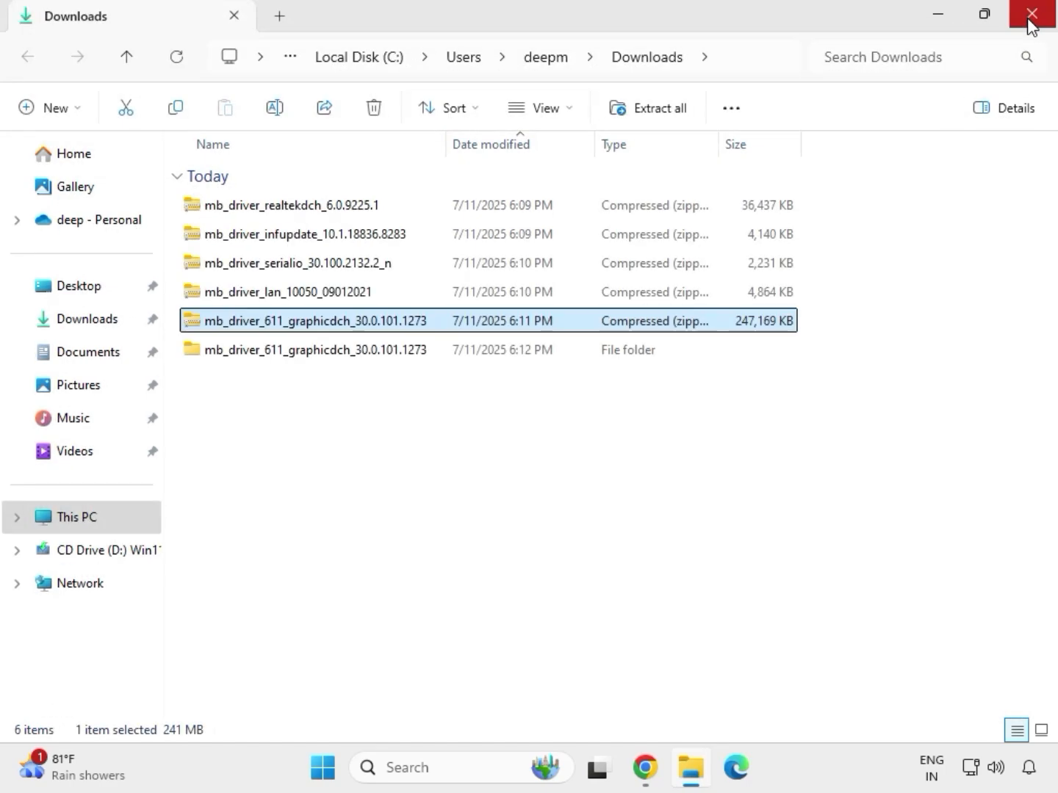
- Extract the mb_driver_lan_10050_09012021 archive to its default folder and close the window showing the extracted files
{"action": "left_click", "coordinate": [266, 295]}
{"action": "right_click", "coordinate": [266, 295]}
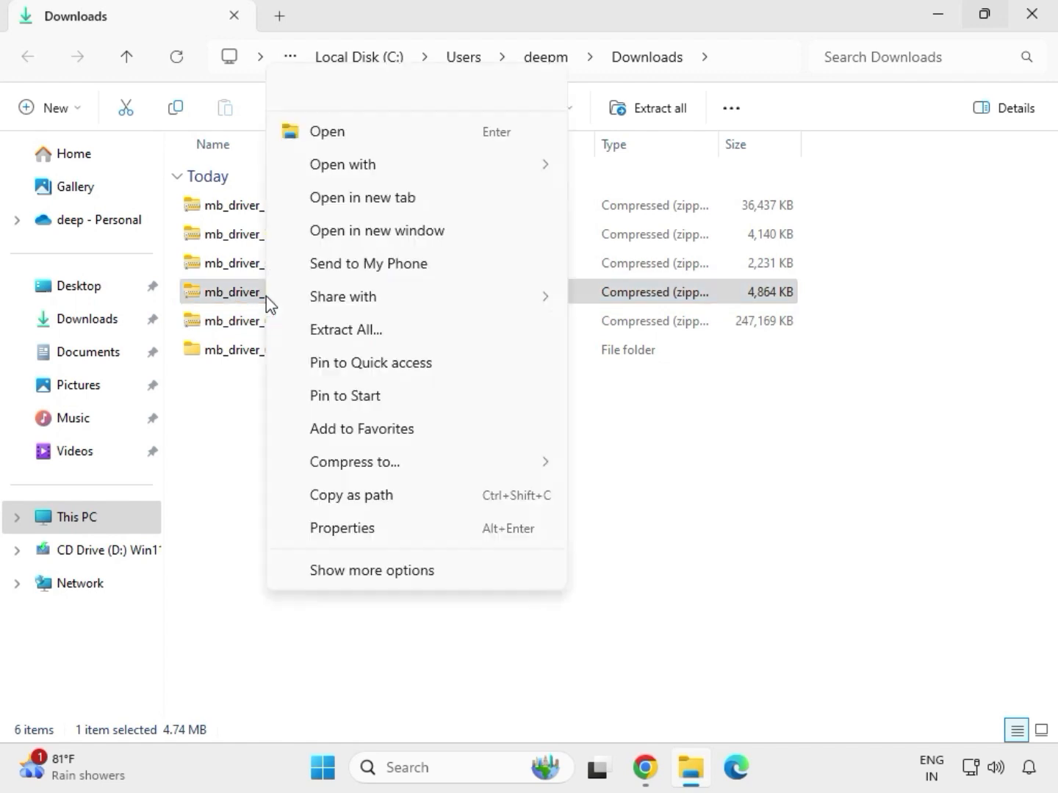
{"action": "left_click", "coordinate": [353, 570]}
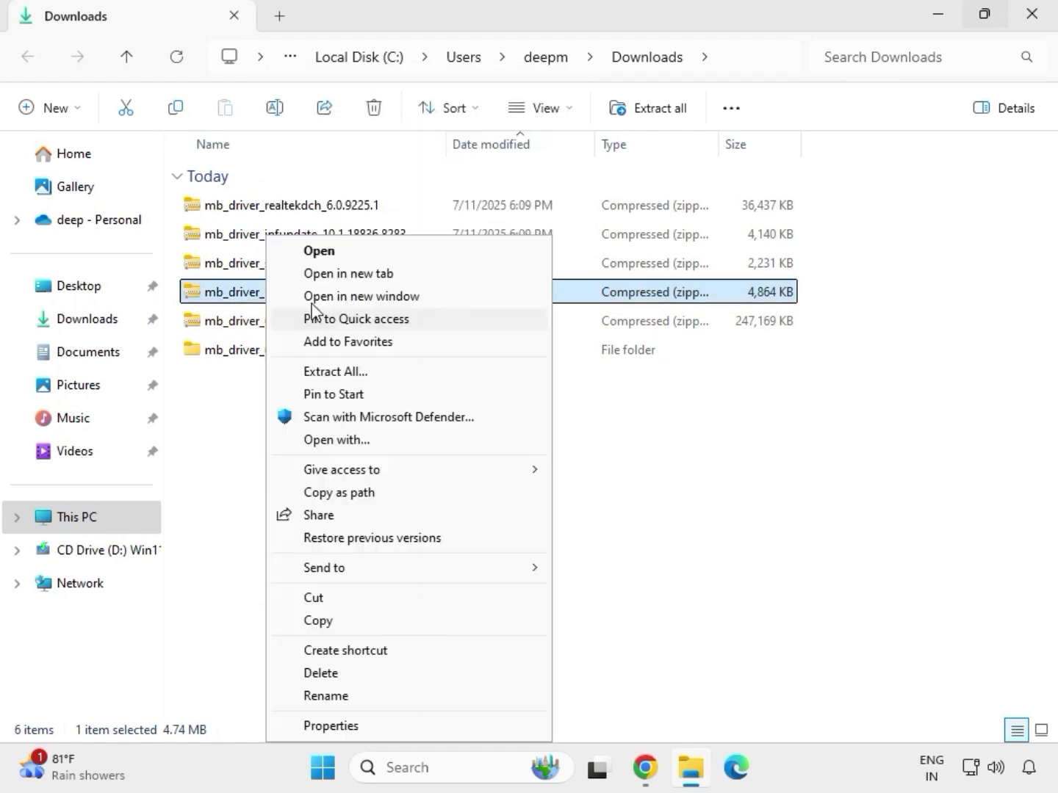
{"action": "left_click", "coordinate": [332, 375]}
{"action": "left_click", "coordinate": [709, 583]}
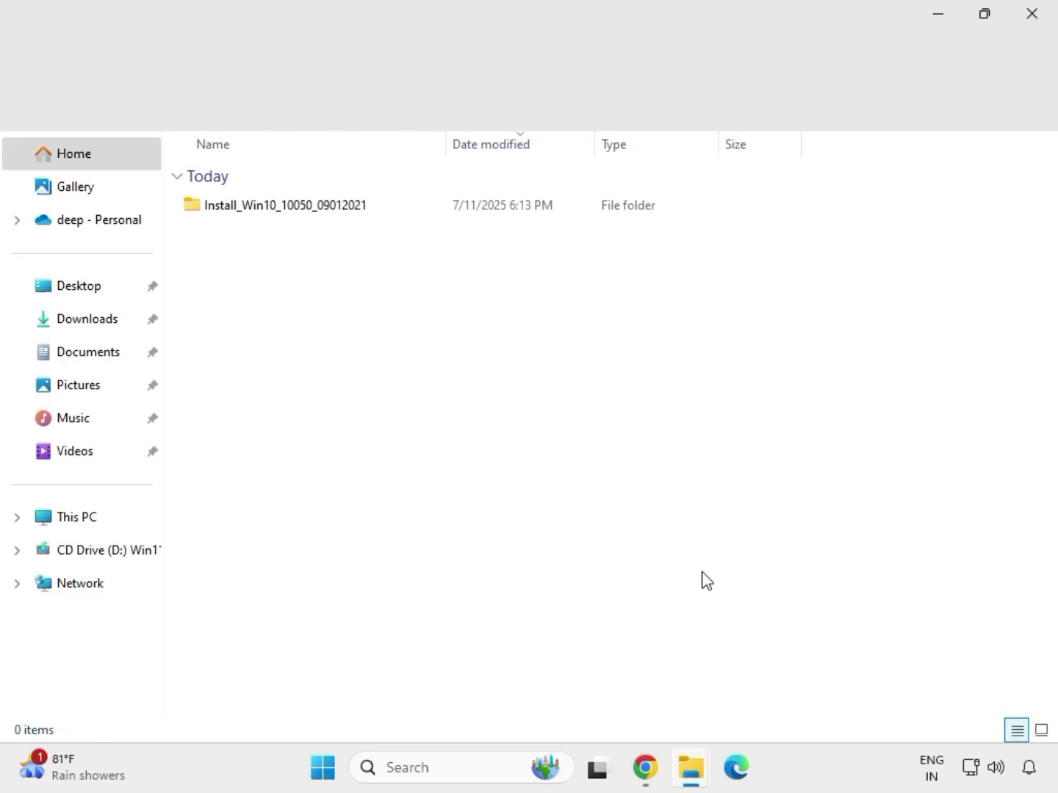
{"action": "left_click", "coordinate": [1037, 22]}
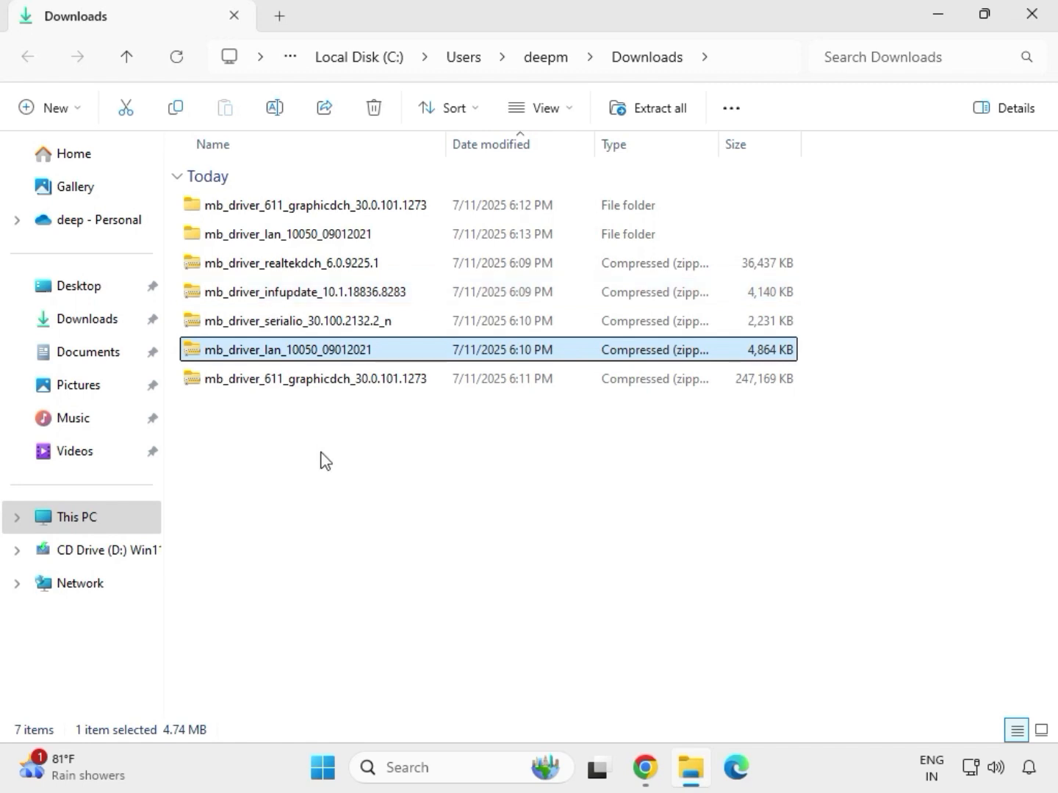
- Extract the mb_driver_serialio_30.100.2132.2_n archive to its default folder in Downloads
{"action": "left_click", "coordinate": [263, 329]}
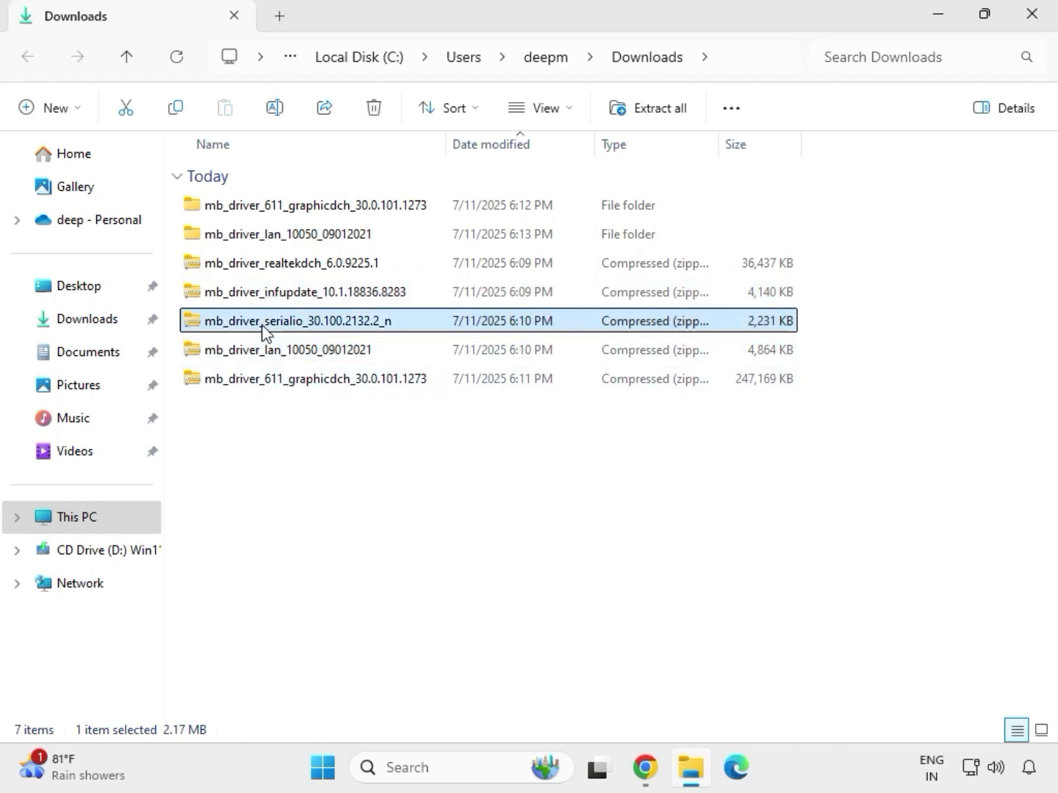
{"action": "right_click", "coordinate": [263, 330]}
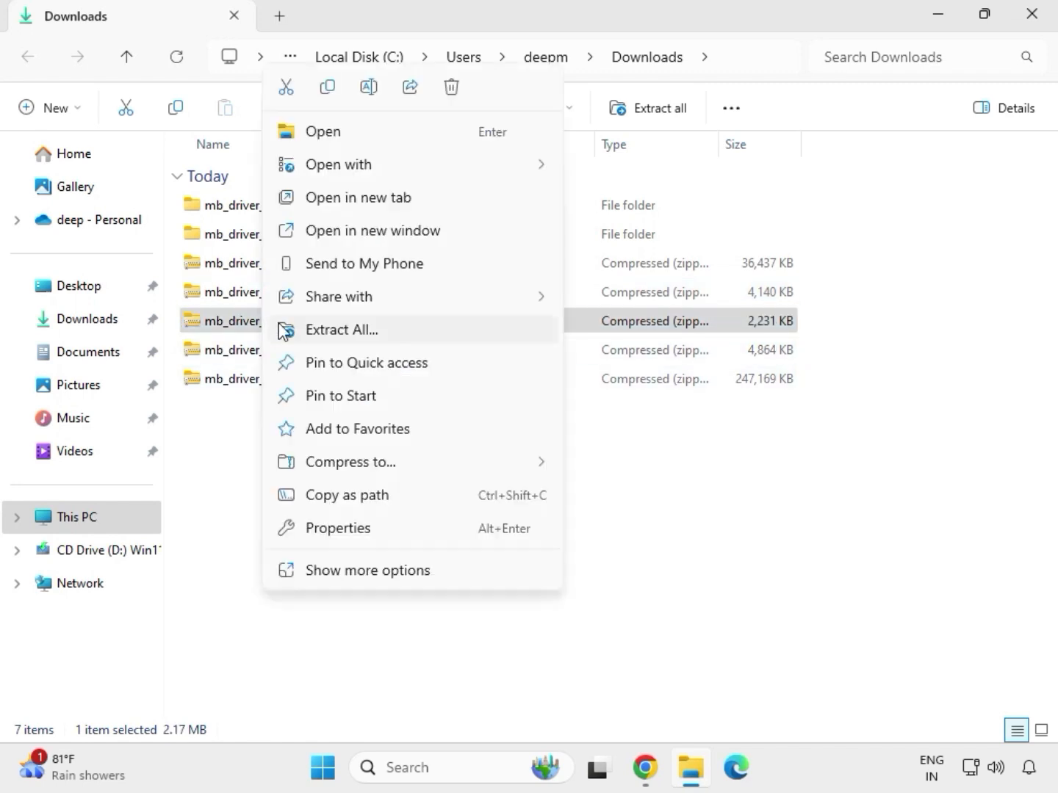
{"action": "left_click", "coordinate": [324, 330]}
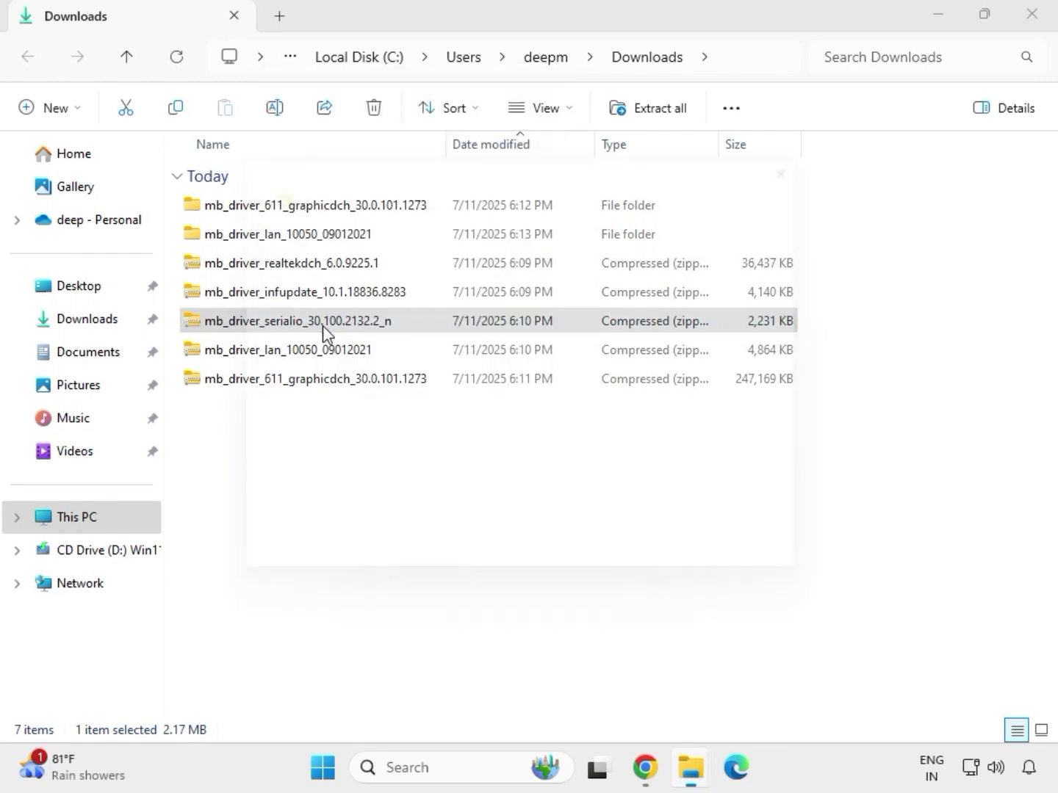
{"action": "left_click", "coordinate": [707, 580]}
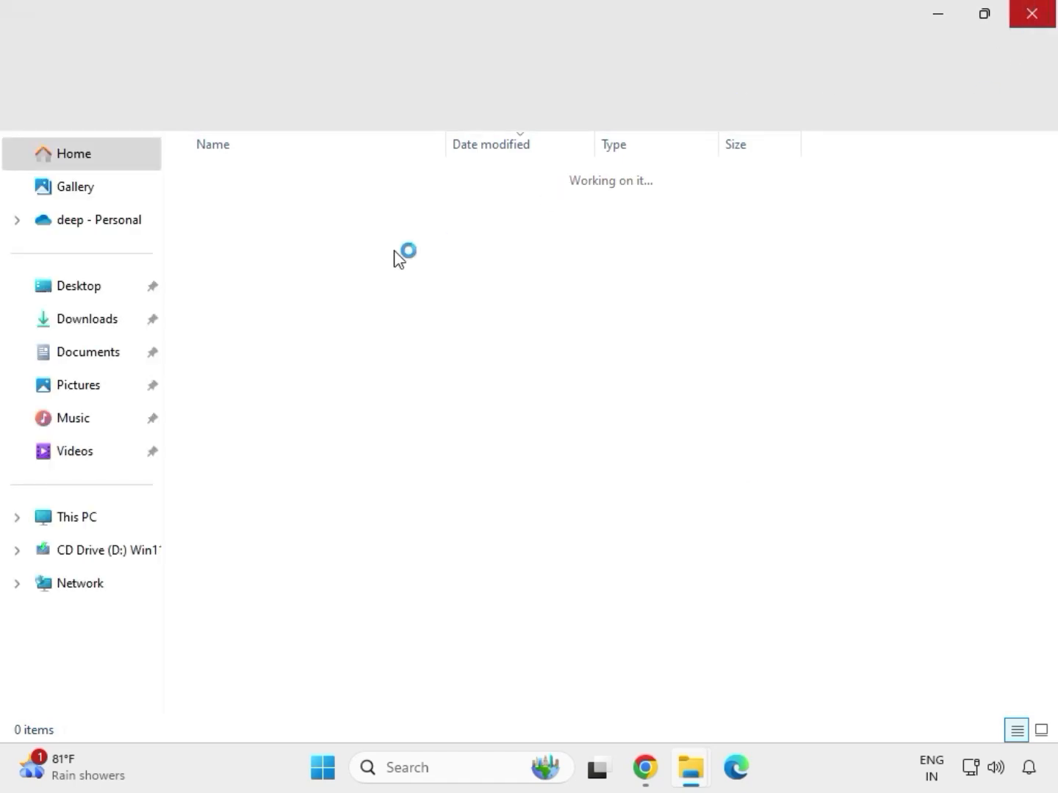
- Extract the mb_driver_infupdate_10.1.18836.8283 archive to its default folder and close the window showing the extracted files
{"action": "left_click", "coordinate": [274, 294]}
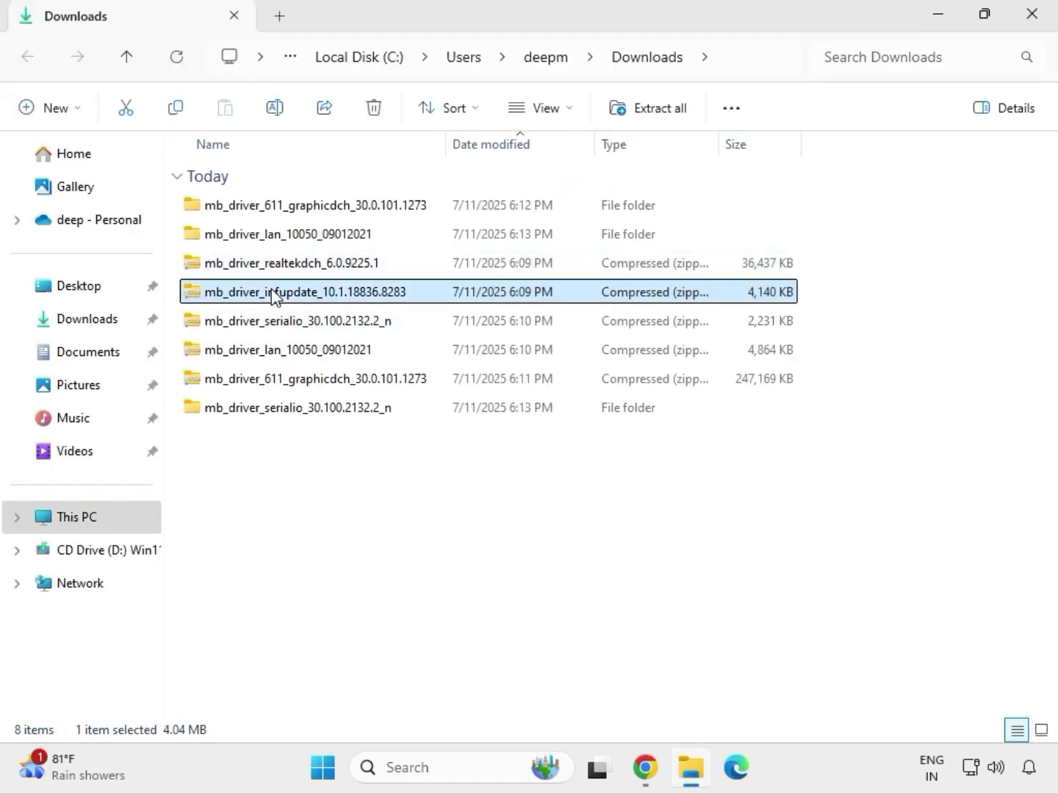
{"action": "right_click", "coordinate": [274, 295]}
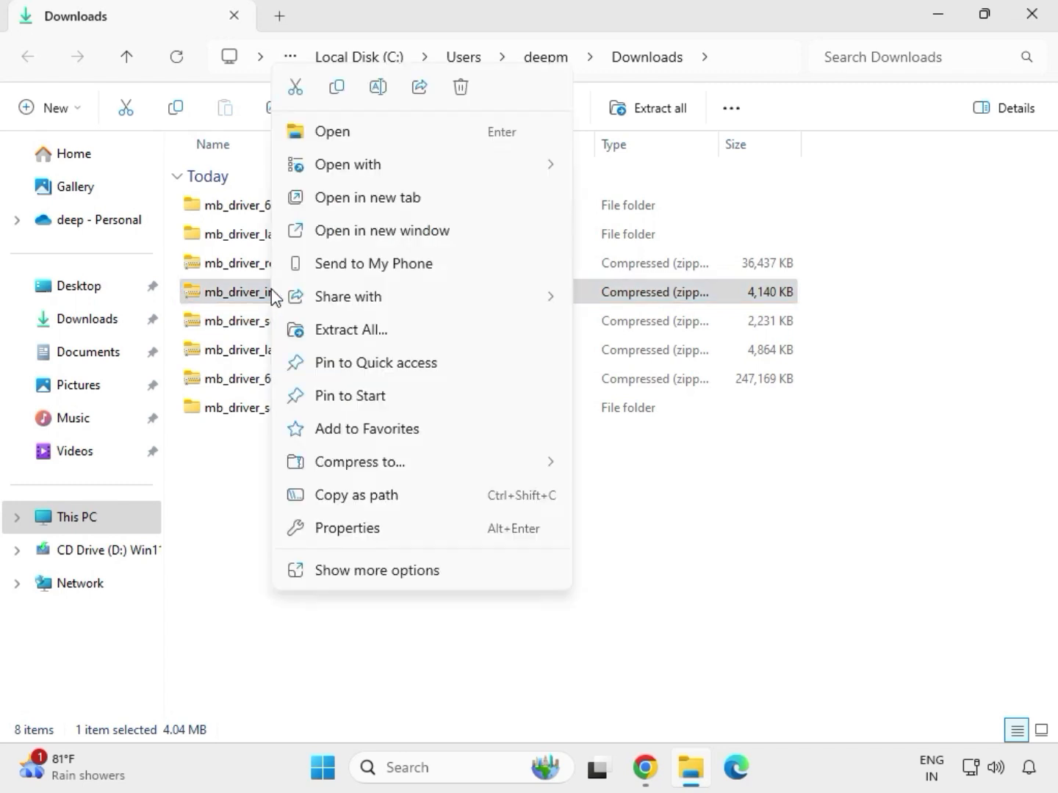
{"action": "left_click", "coordinate": [373, 333]}
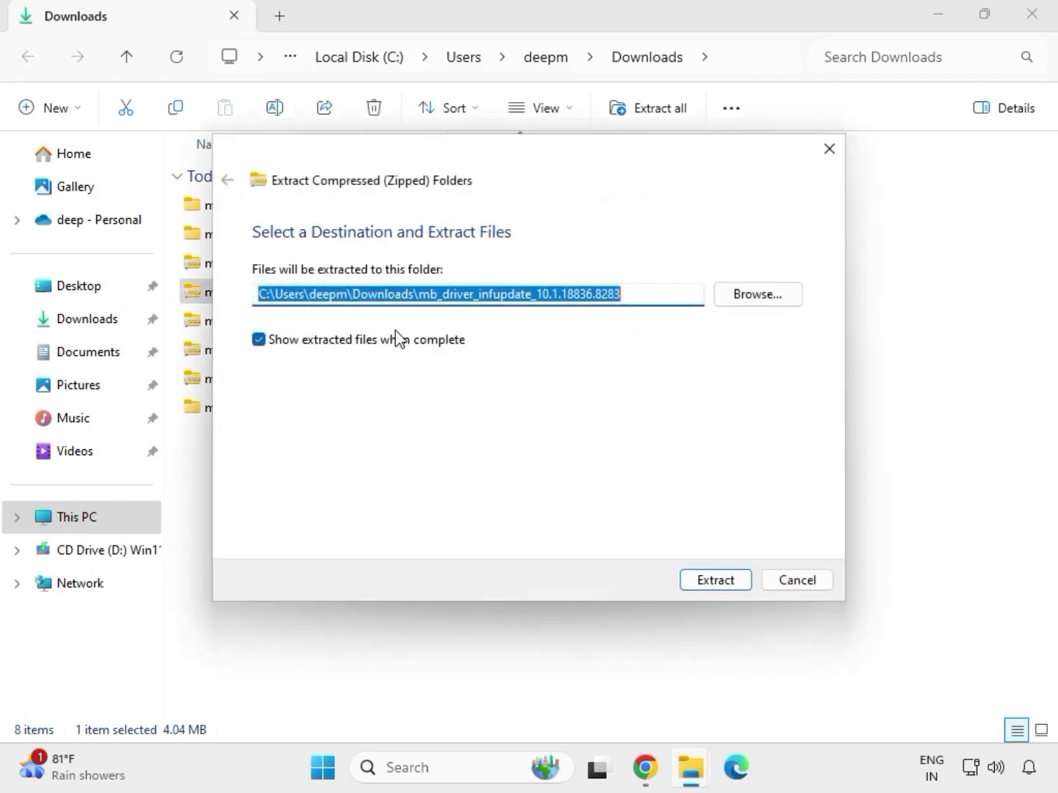
{"action": "left_click", "coordinate": [704, 584]}
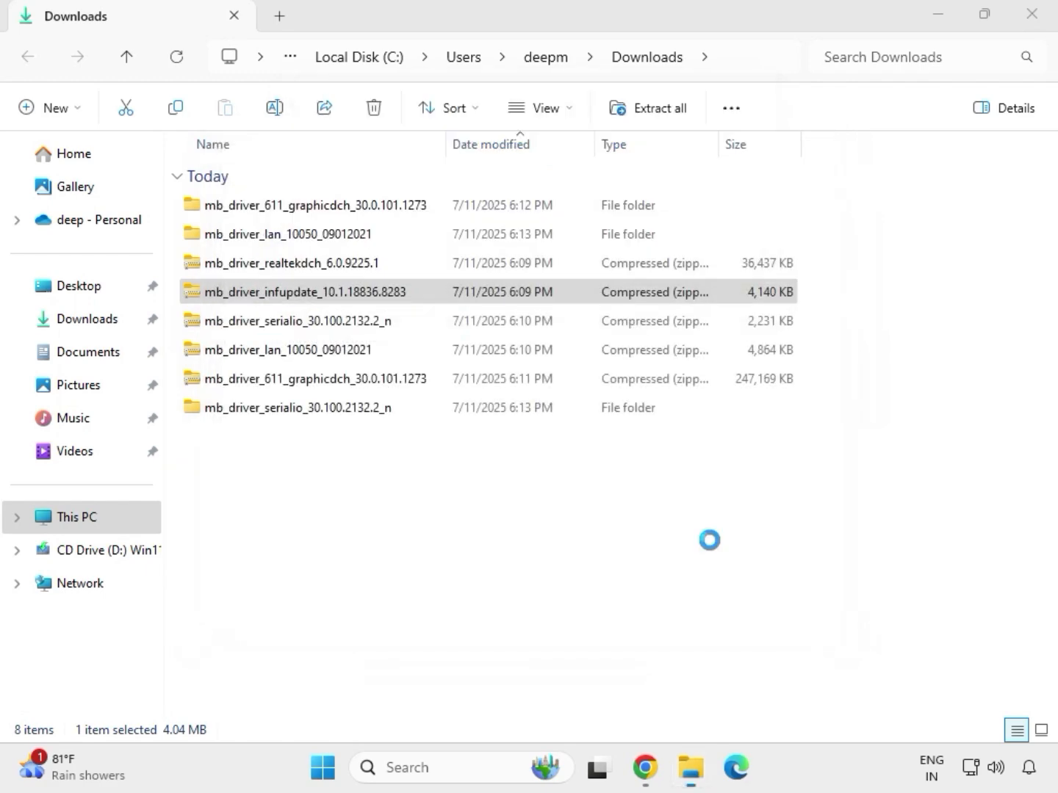
{"action": "left_click", "coordinate": [1035, 18]}
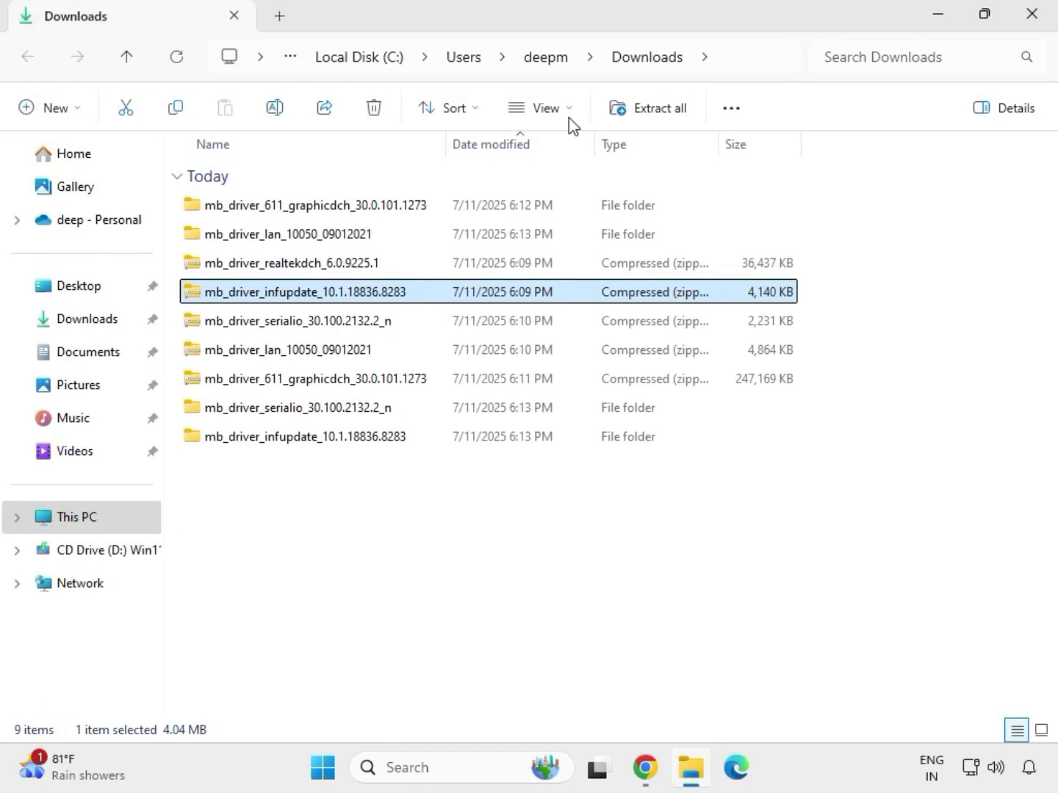
- Extract the mb_driver_realtekdch_6.0.9225.1 archive to its default folder and close the window showing the extracted files
{"action": "left_click", "coordinate": [285, 266]}
{"action": "right_click", "coordinate": [286, 266]}
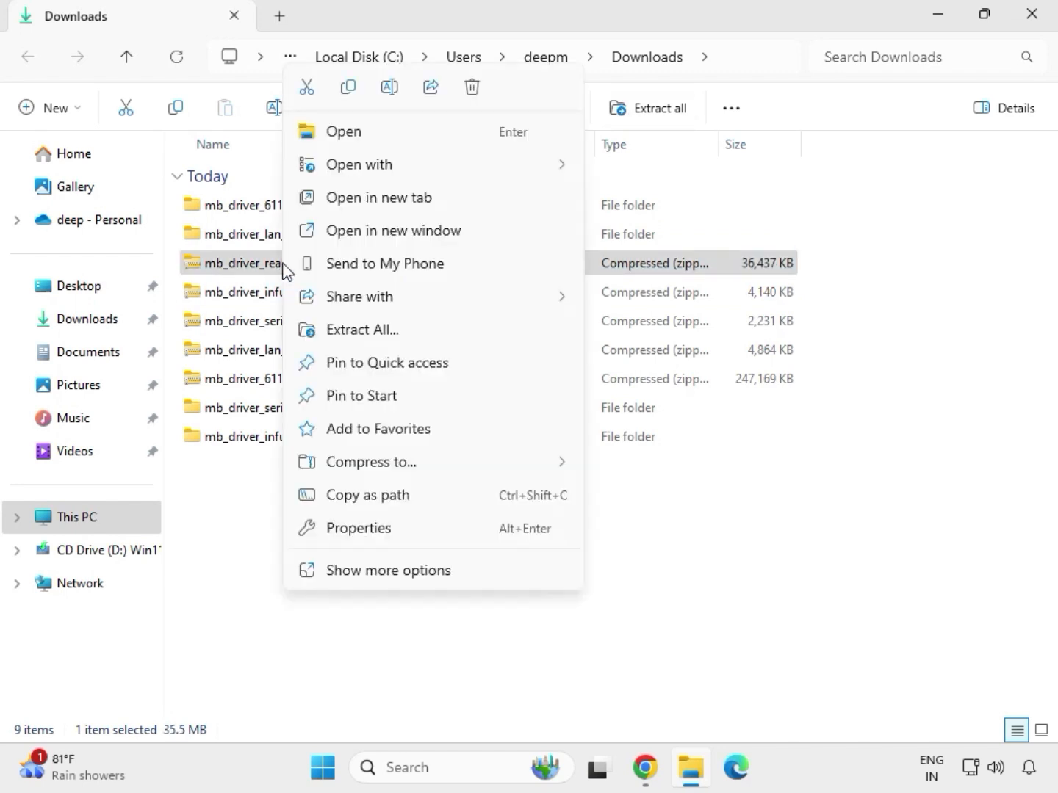
{"action": "left_click", "coordinate": [348, 331]}
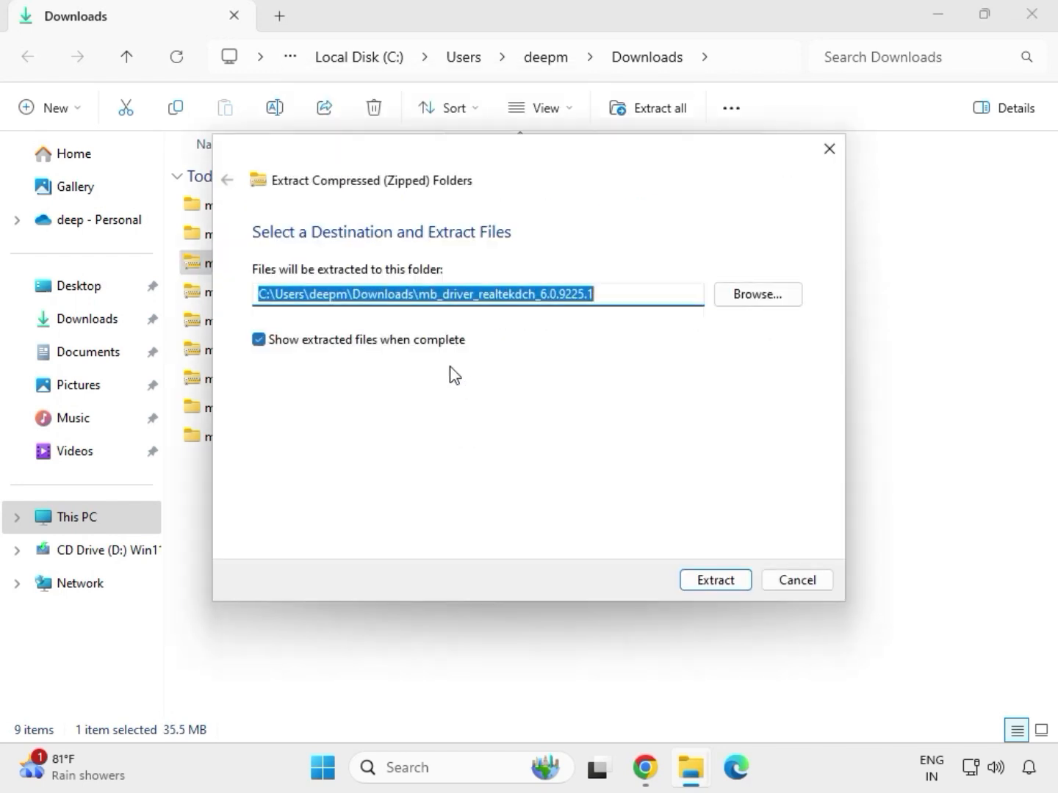
{"action": "left_click", "coordinate": [690, 580]}
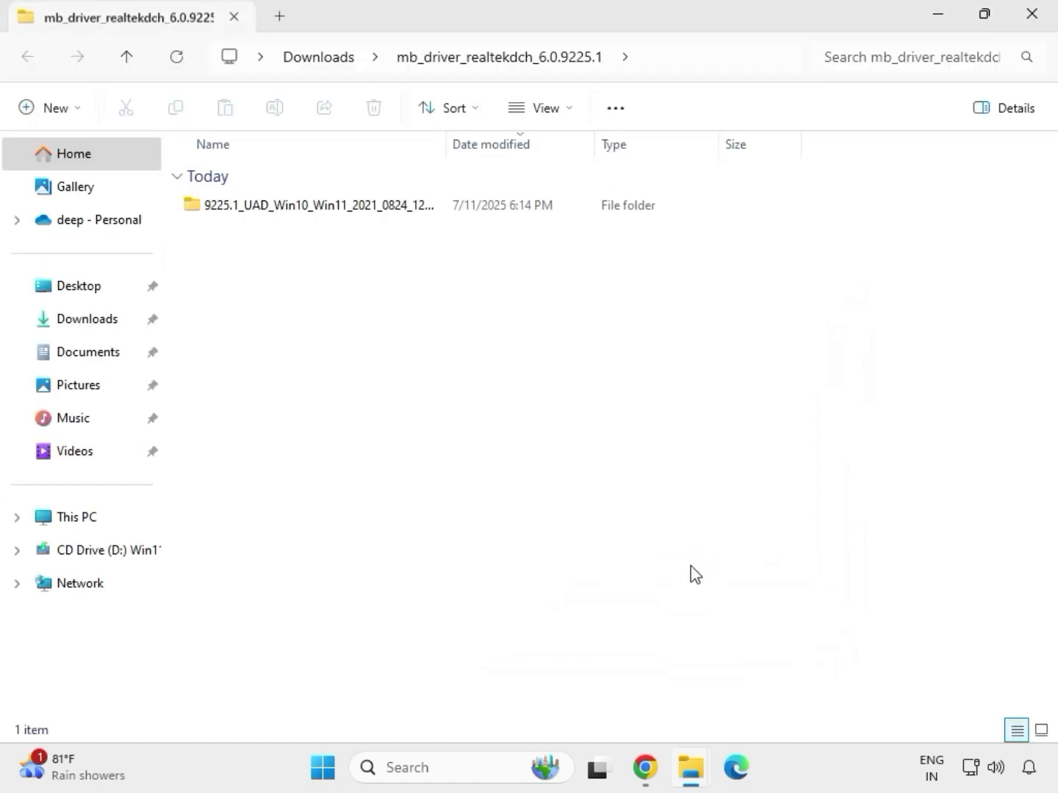
{"action": "left_click", "coordinate": [1035, 23]}
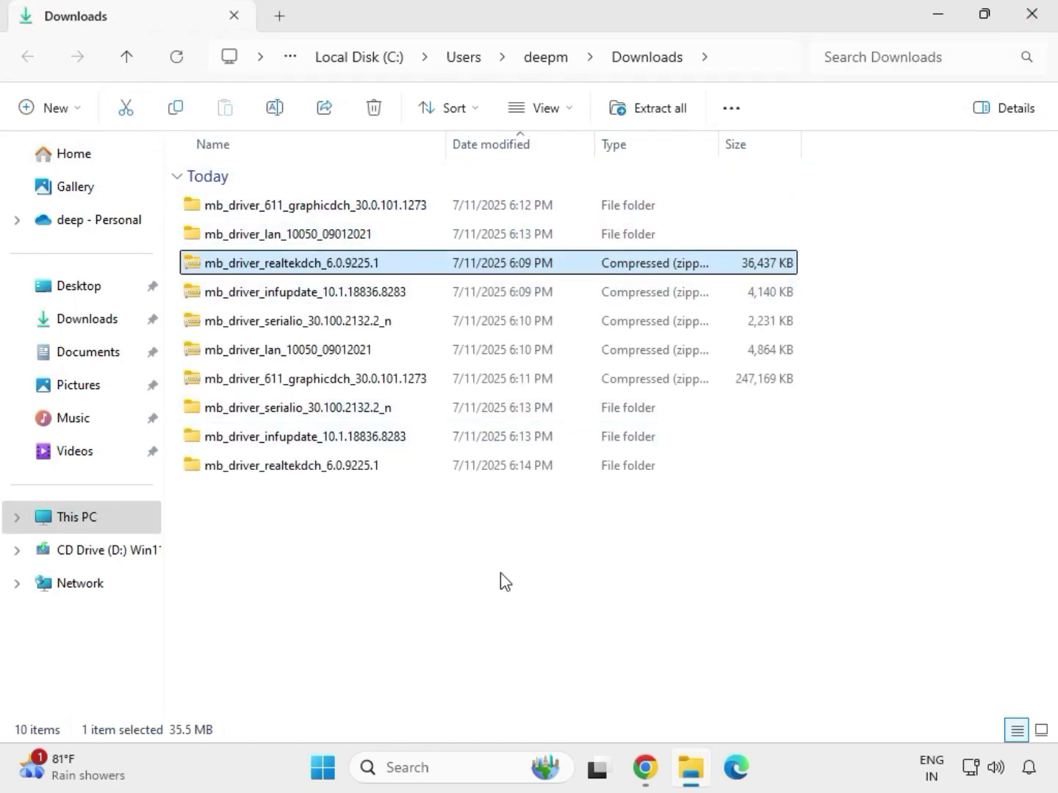
{"action": "left_click", "coordinate": [499, 577]}
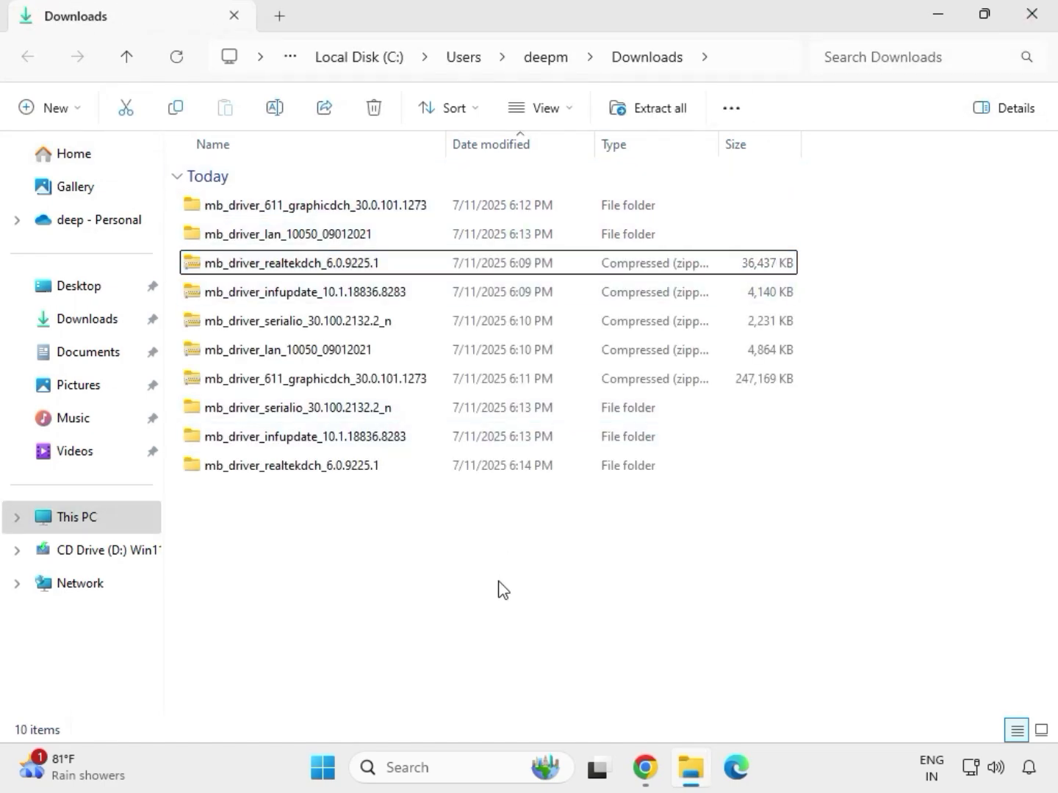
{"action": "right_click", "coordinate": [444, 542]}
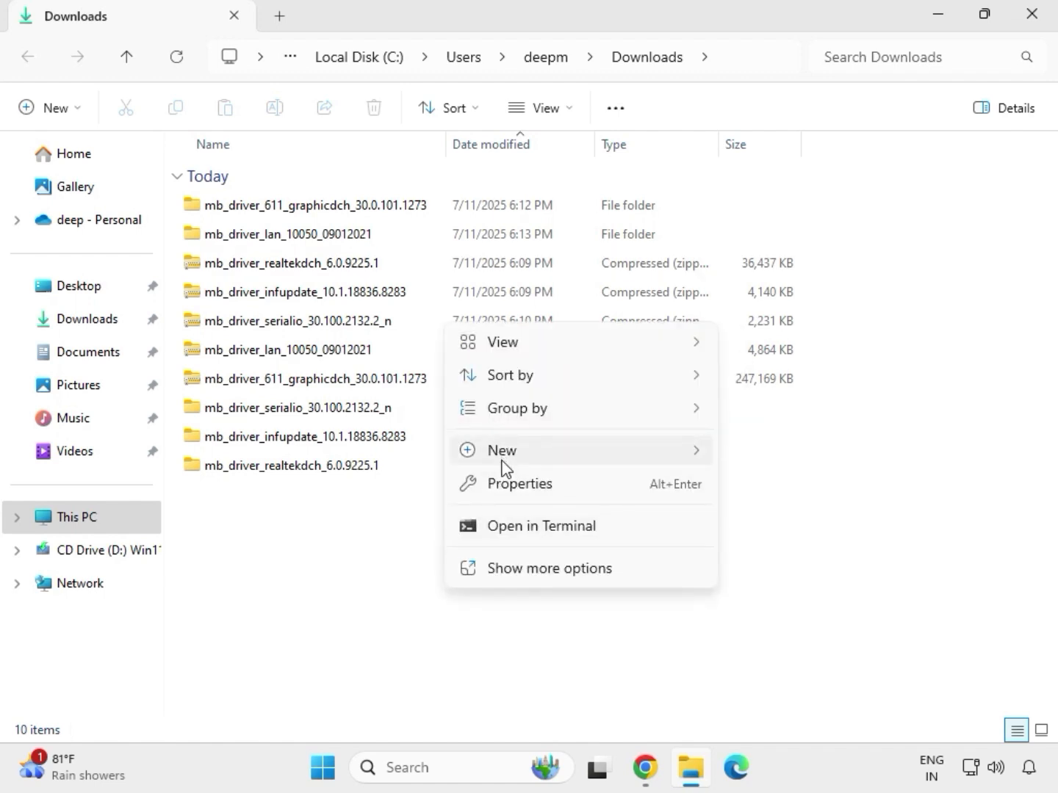
{"action": "mouse_move", "coordinate": [499, 464]}
{"action": "key", "text": "Escape"}
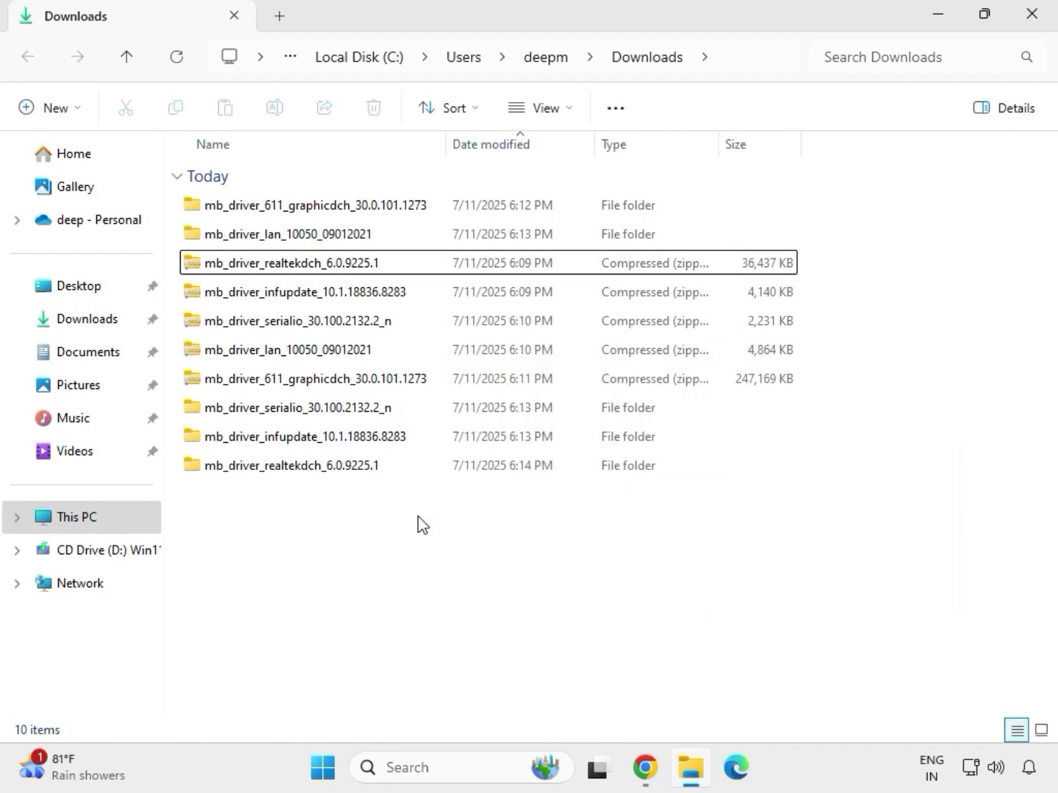
- Refresh the Downloads folder listing
{"action": "right_click", "coordinate": [421, 524]}
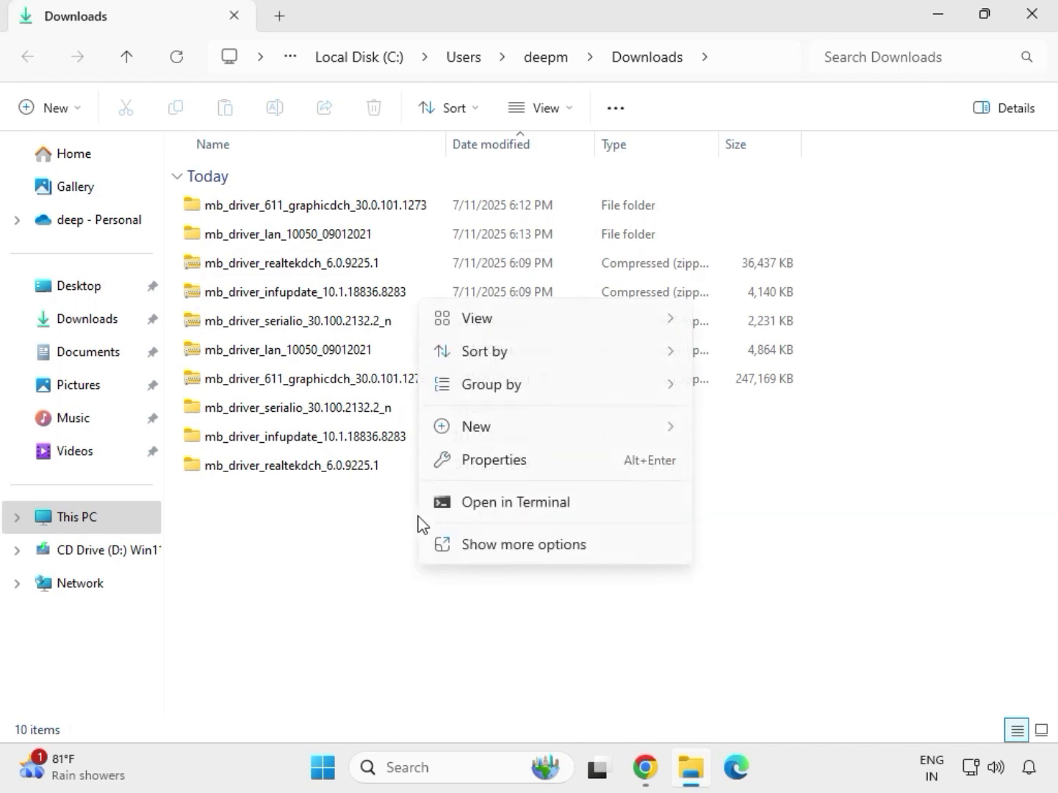
{"action": "left_click", "coordinate": [482, 542]}
{"action": "left_click", "coordinate": [486, 328]}
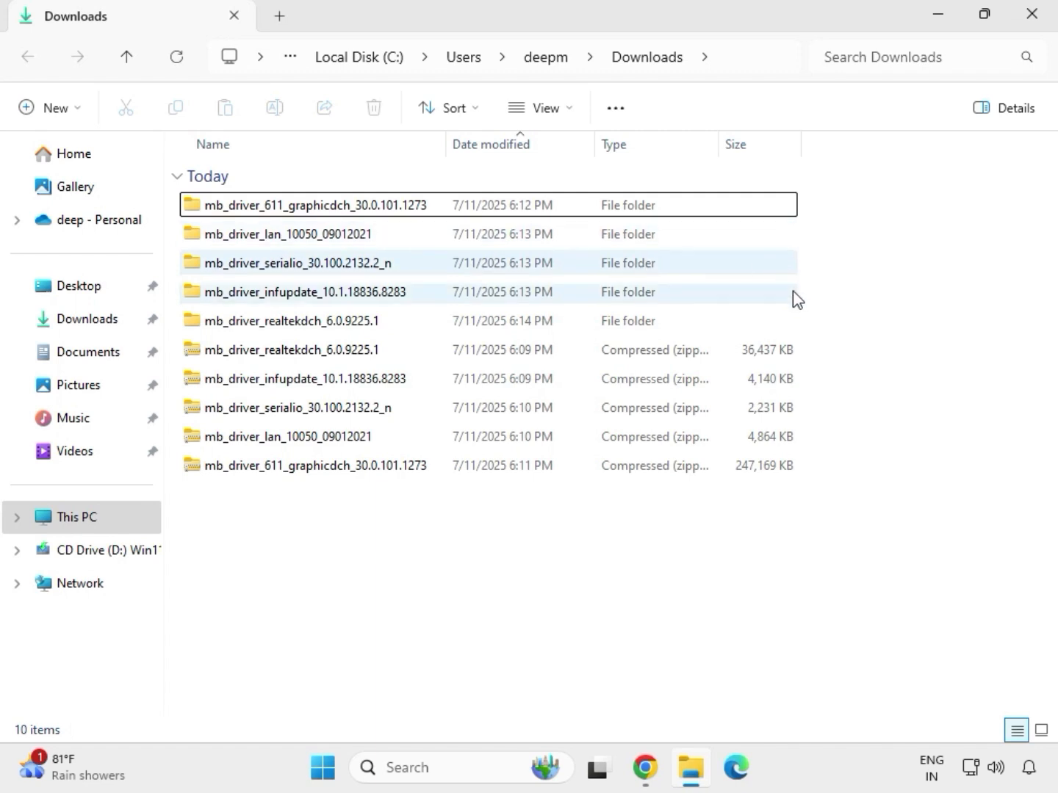
- From the extracted graphics driver folder, run the mb_driver_611_graphicdch_30.0.101.1273 installer, allow it to make changes to the device, and close the folder window
{"action": "left_click_drag", "start_coordinate": [812, 331], "coordinate": [525, 214]}
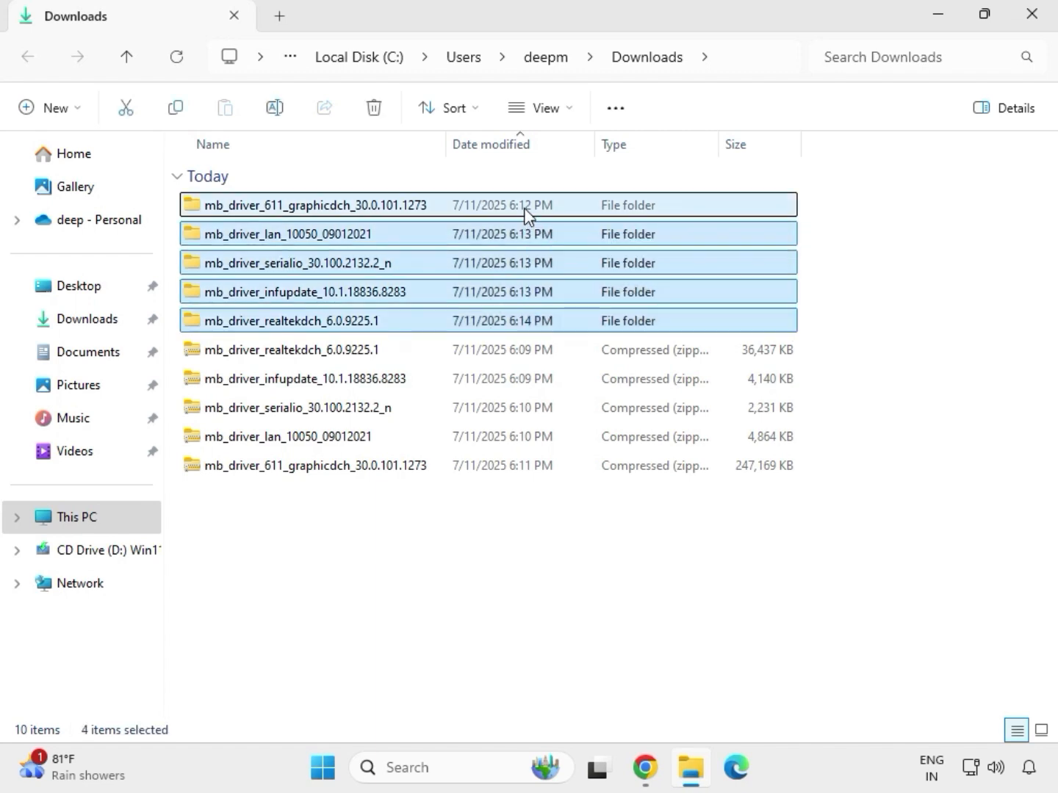
{"action": "left_click", "coordinate": [313, 213]}
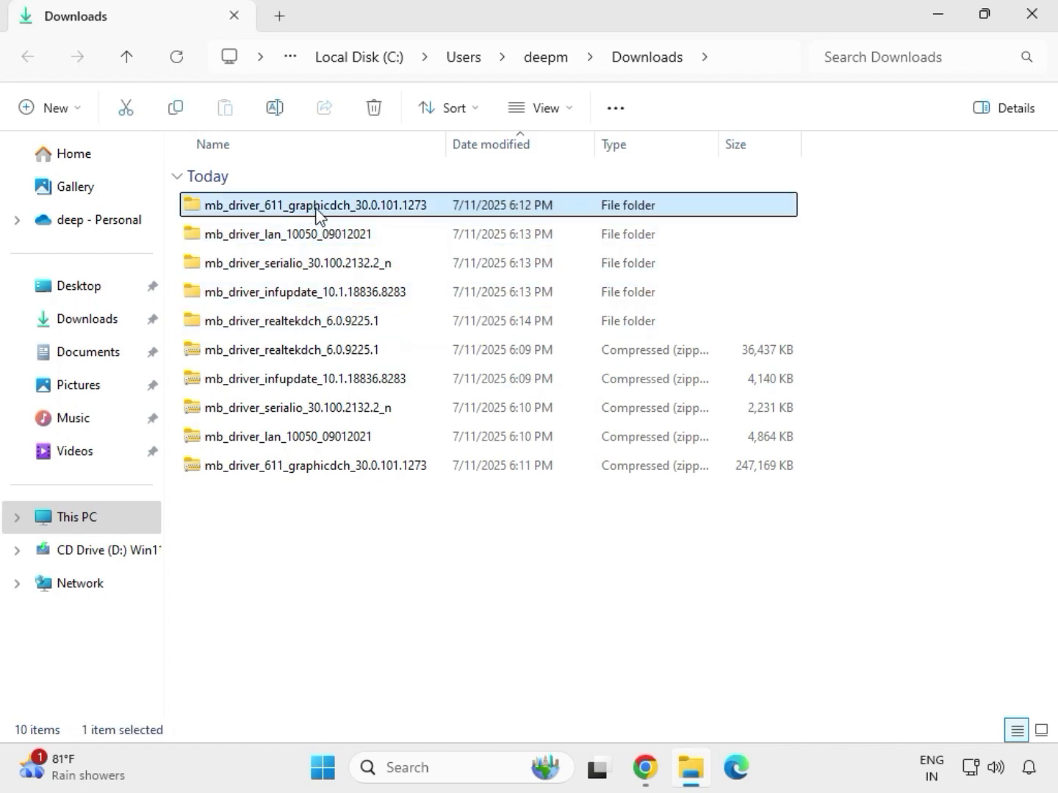
{"action": "double_click", "coordinate": [340, 211]}
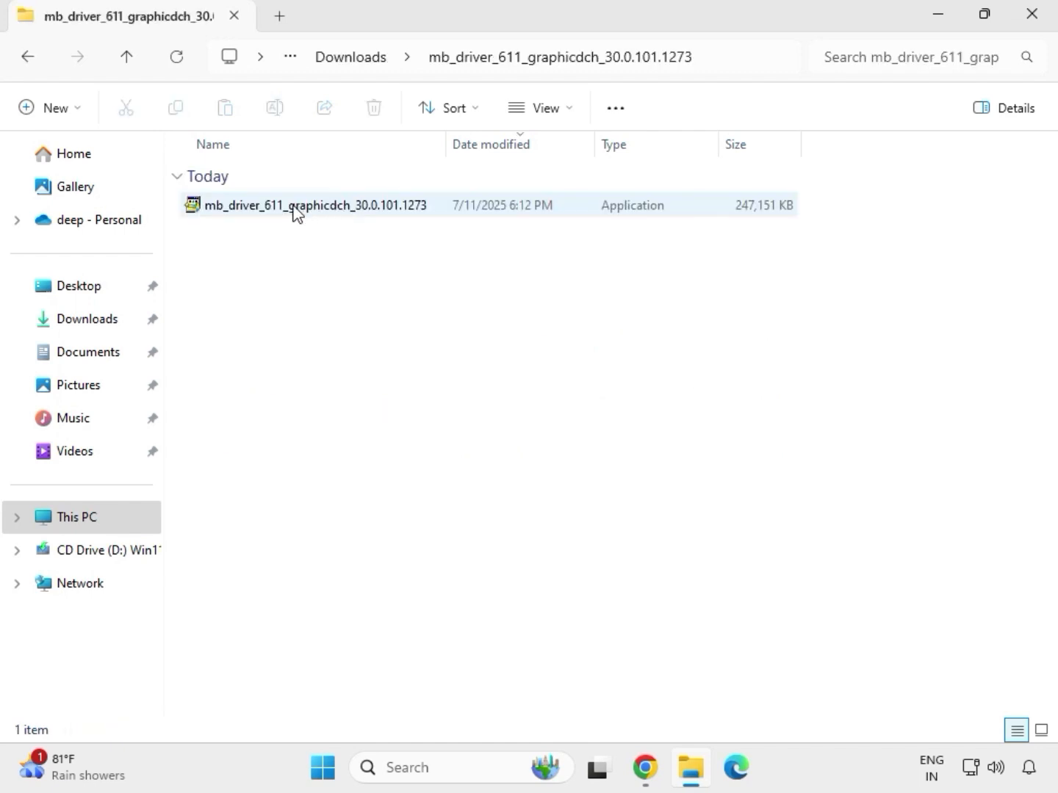
{"action": "left_click", "coordinate": [296, 211]}
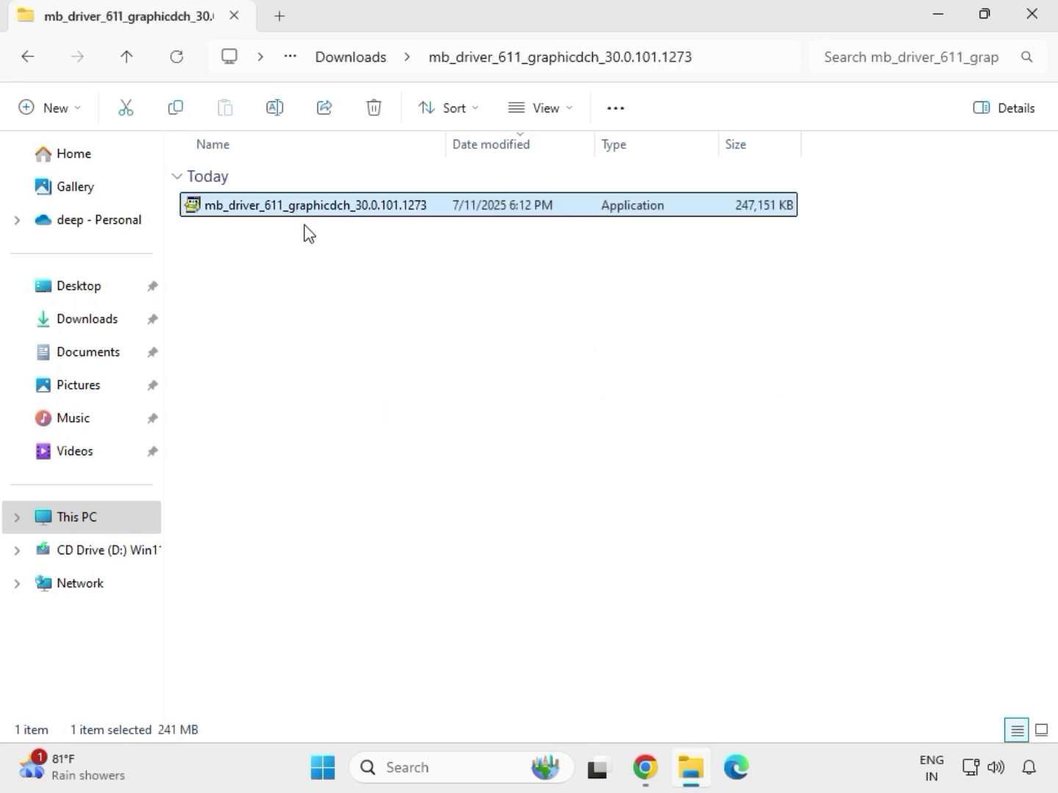
{"action": "right_click", "coordinate": [306, 213]}
{"action": "left_click", "coordinate": [385, 372]}
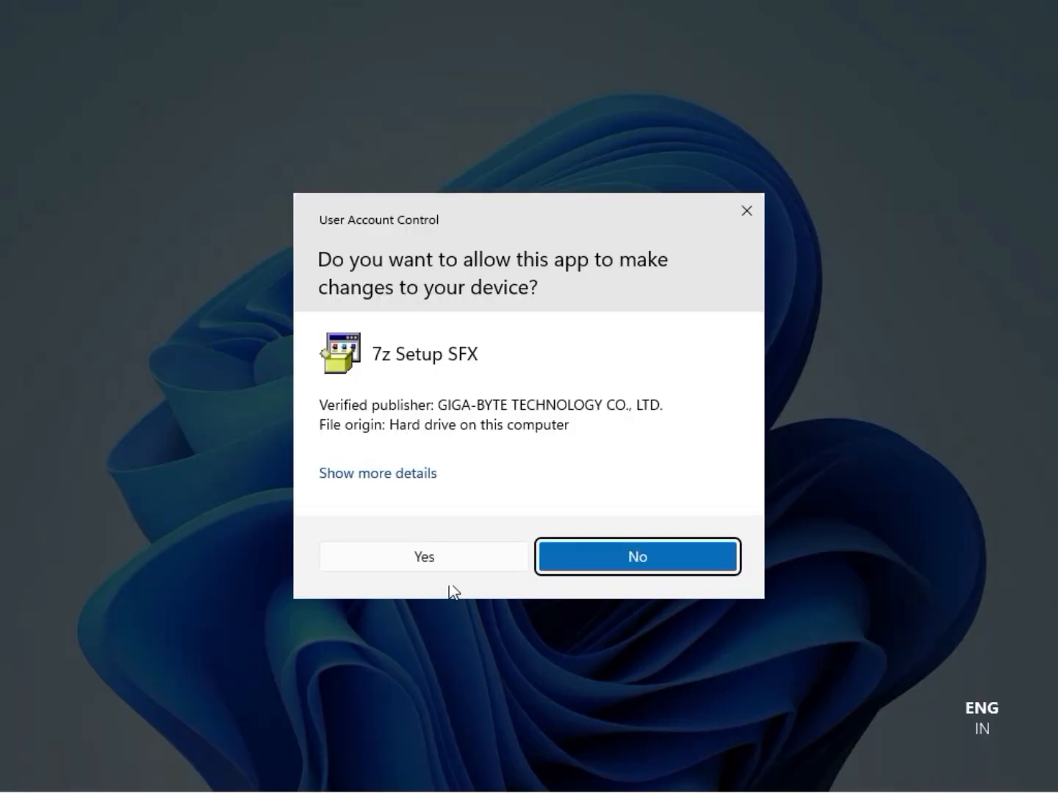
{"action": "left_click", "coordinate": [441, 557]}
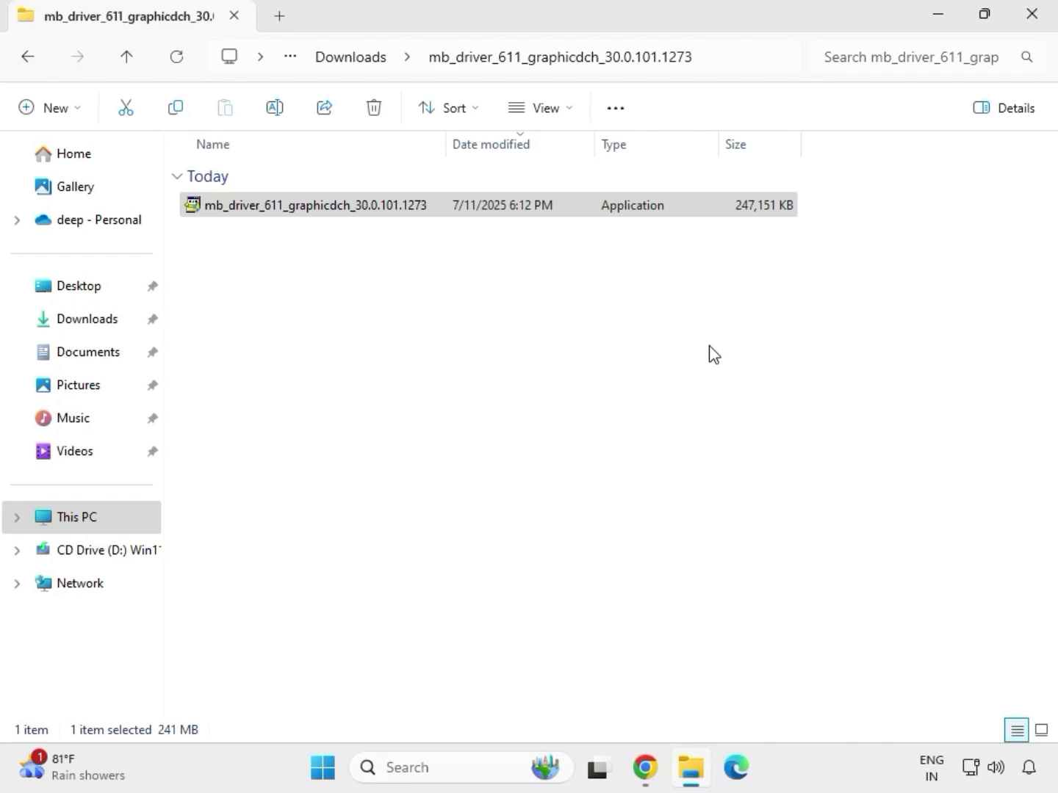
{"action": "left_click", "coordinate": [1044, 27]}
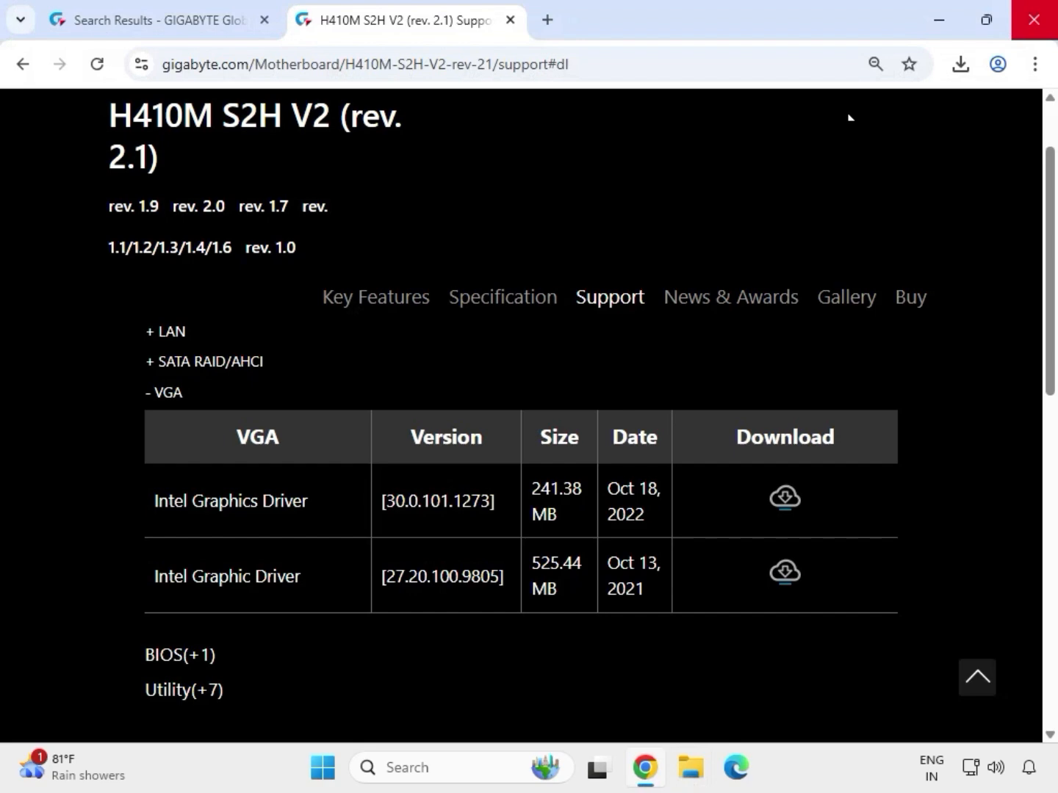
- Open the Downloads folder in File Explorer and select the extracted mb_driver_lan_10050_09012021 folder
{"action": "left_click", "coordinate": [693, 779]}
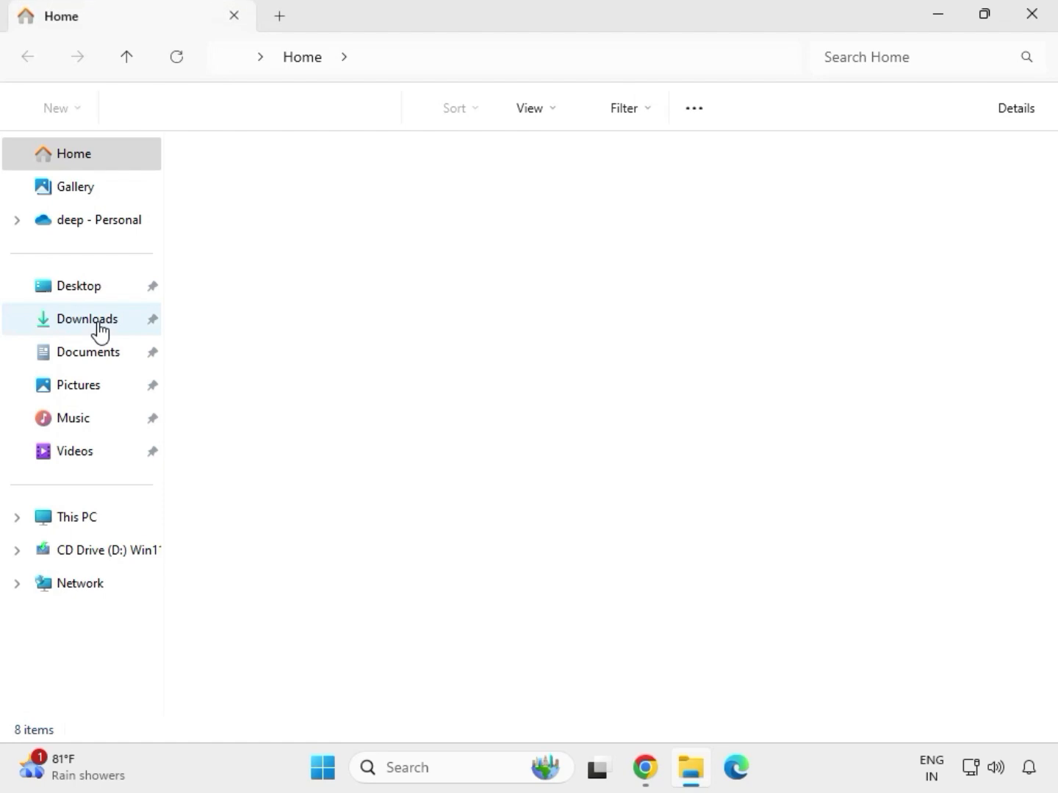
{"action": "left_click", "coordinate": [98, 320]}
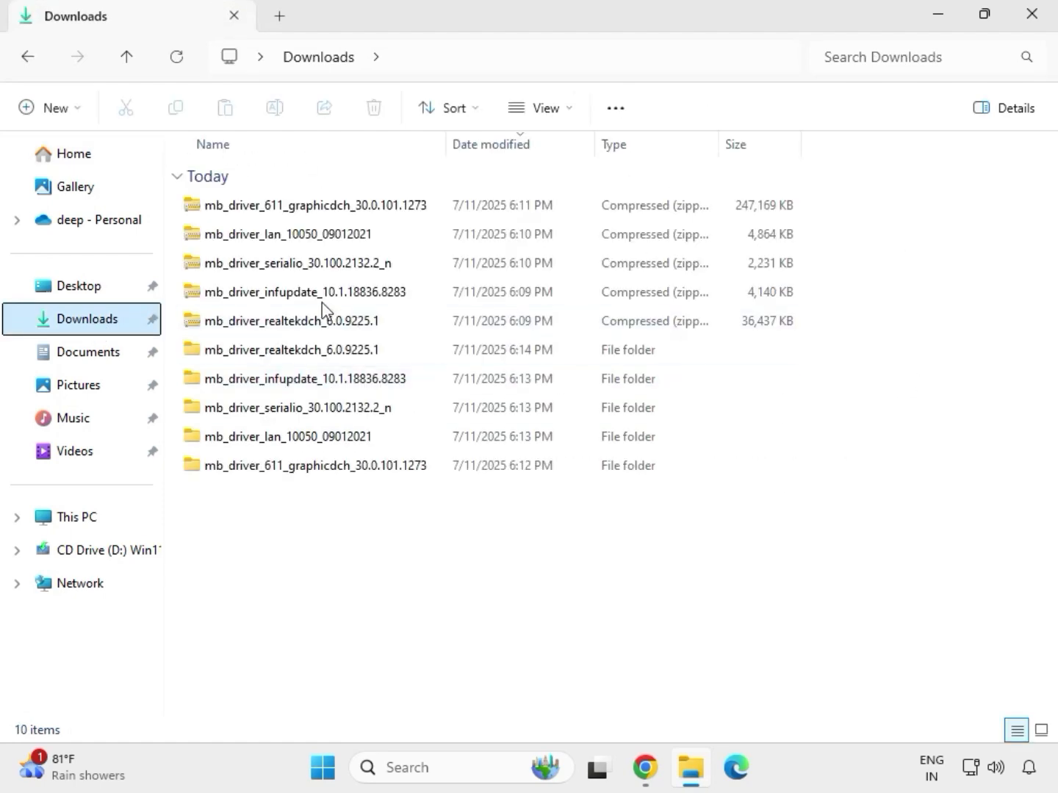
{"action": "left_click", "coordinate": [300, 353]}
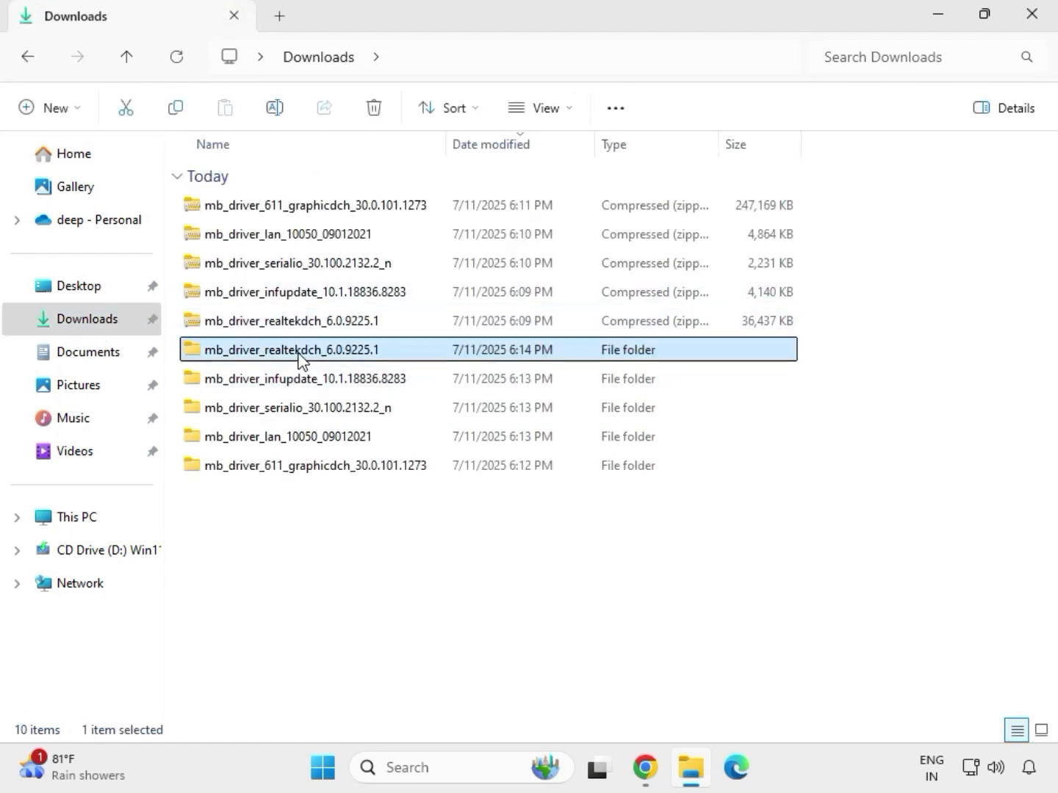
{"action": "left_click", "coordinate": [342, 467]}
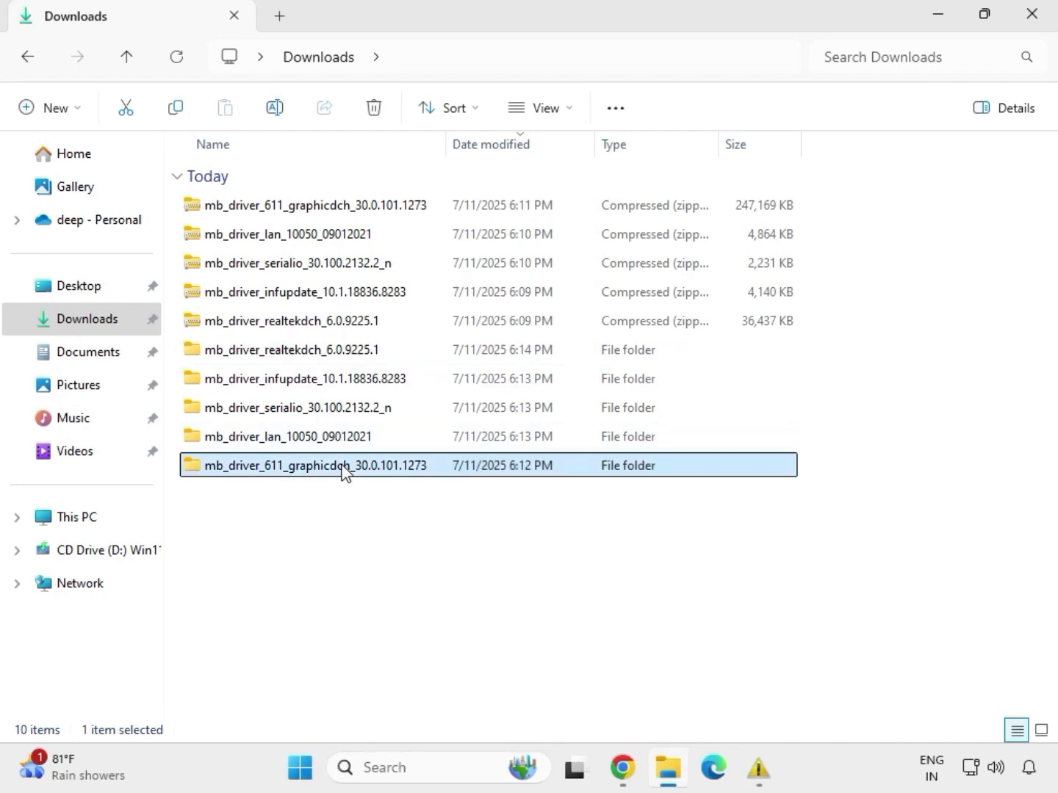
{"action": "left_click", "coordinate": [331, 439]}
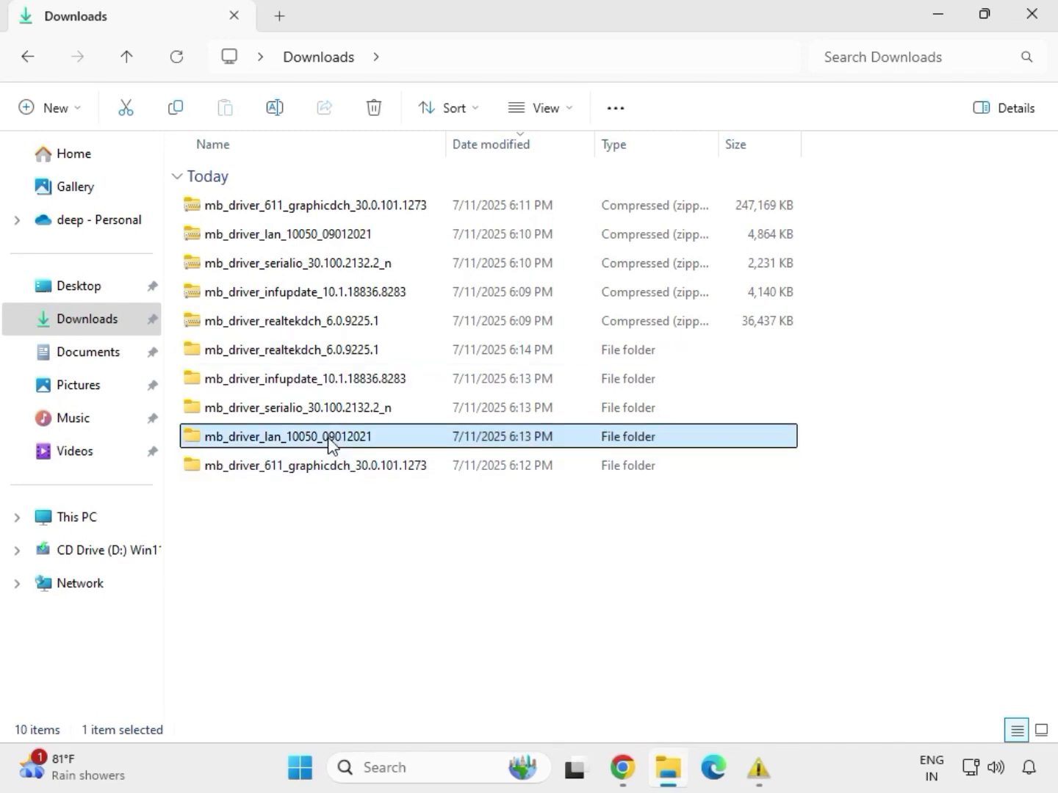
{"action": "mouse_move", "coordinate": [758, 768]}
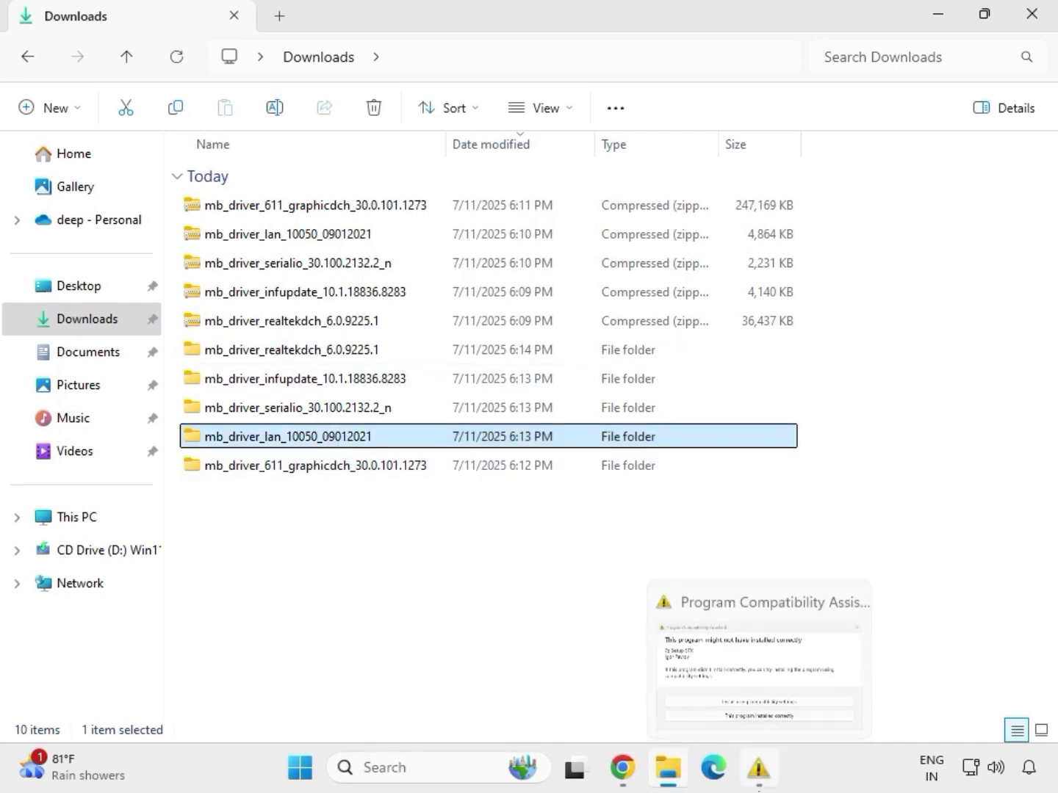
- From the extracted mb_driver_lan_10050_09012021 folder, run the Install_Win10_10050_09012021 installer and allow it to make changes to the device
{"action": "double_click", "coordinate": [331, 442]}
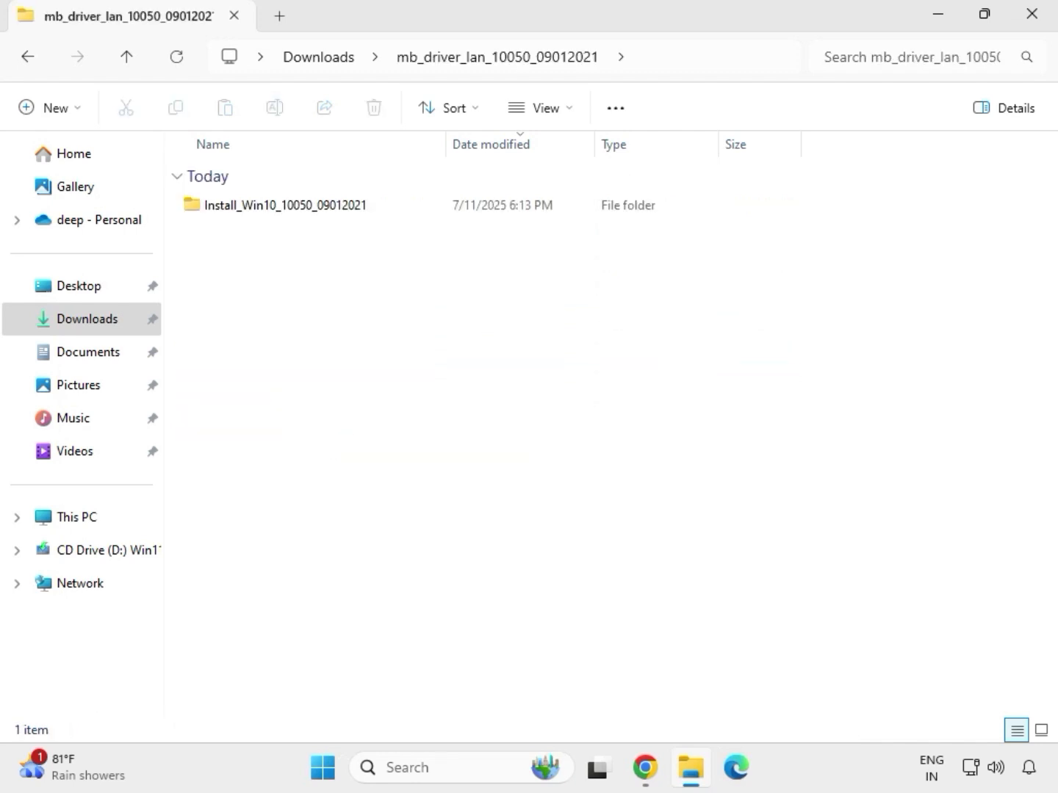
{"action": "double_click", "coordinate": [264, 213]}
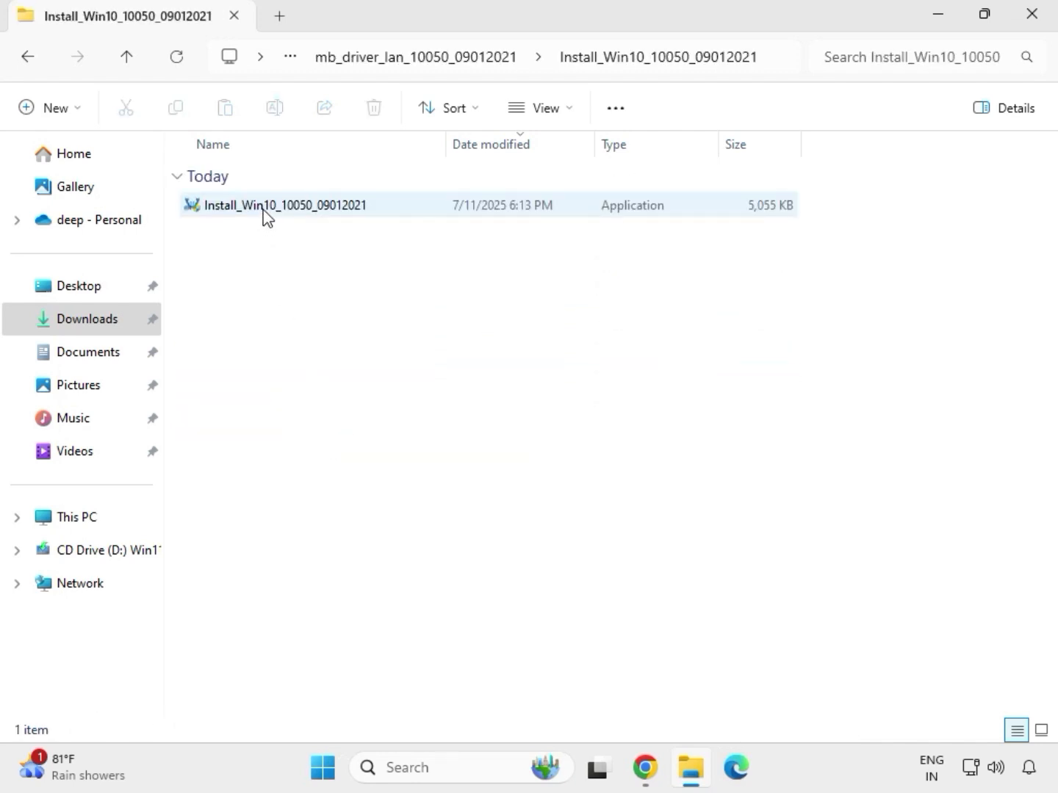
{"action": "double_click", "coordinate": [266, 210]}
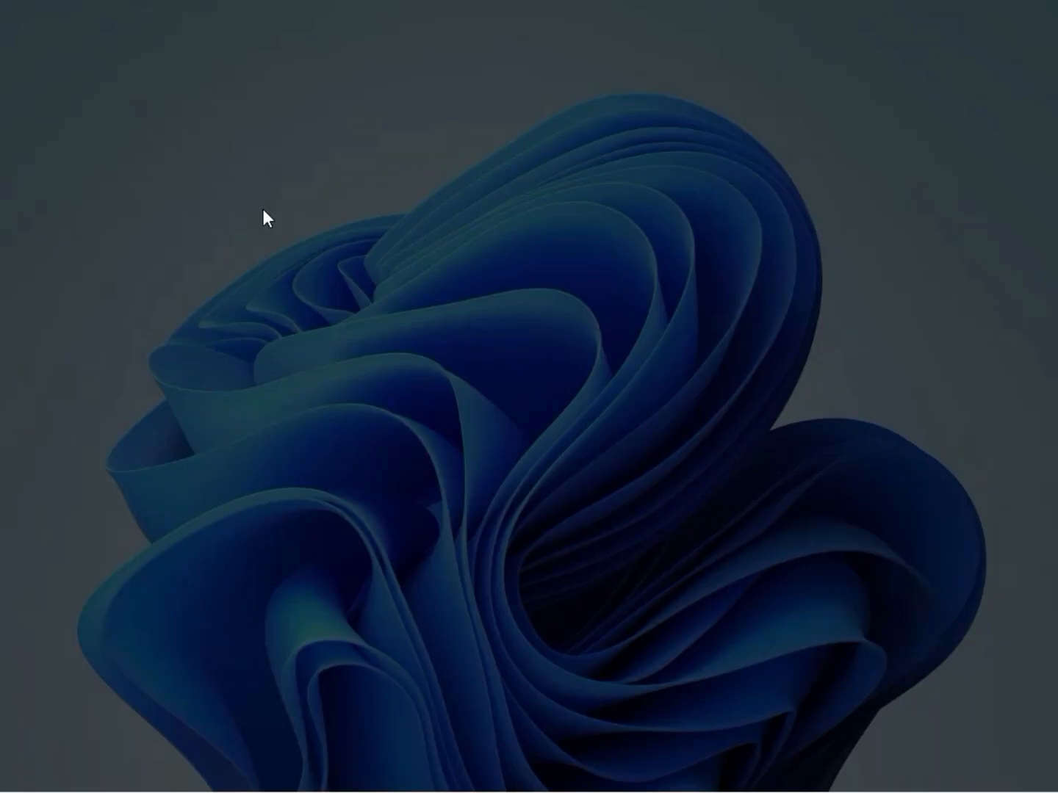
{"action": "left_click", "coordinate": [413, 557]}
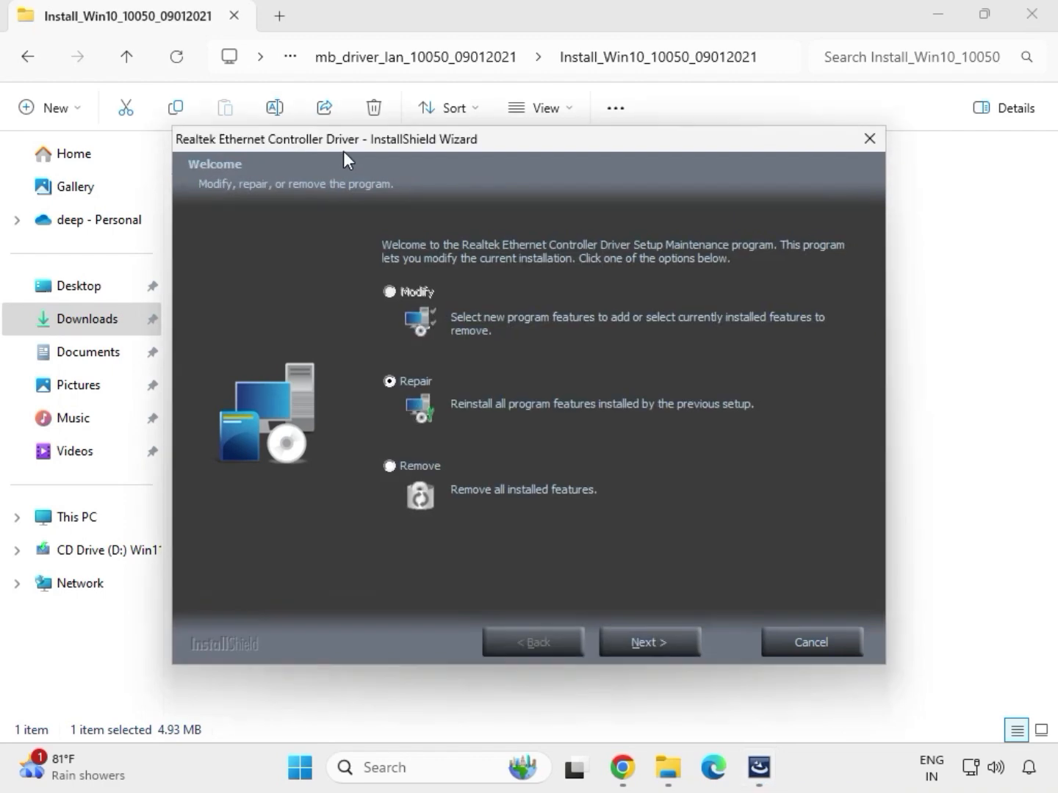
- Repair the Realtek Ethernet Controller Driver with the setup wizard, close the wizard and return to the Downloads folder
{"action": "left_click", "coordinate": [675, 647]}
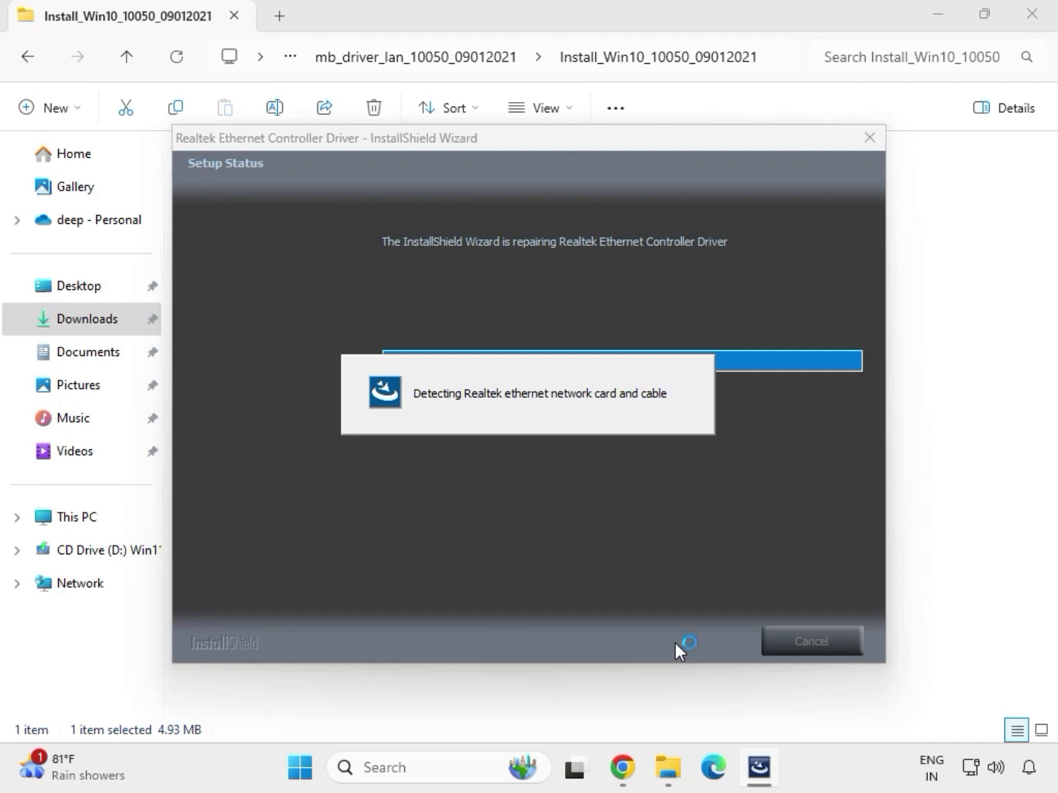
{"action": "left_click", "coordinate": [644, 445]}
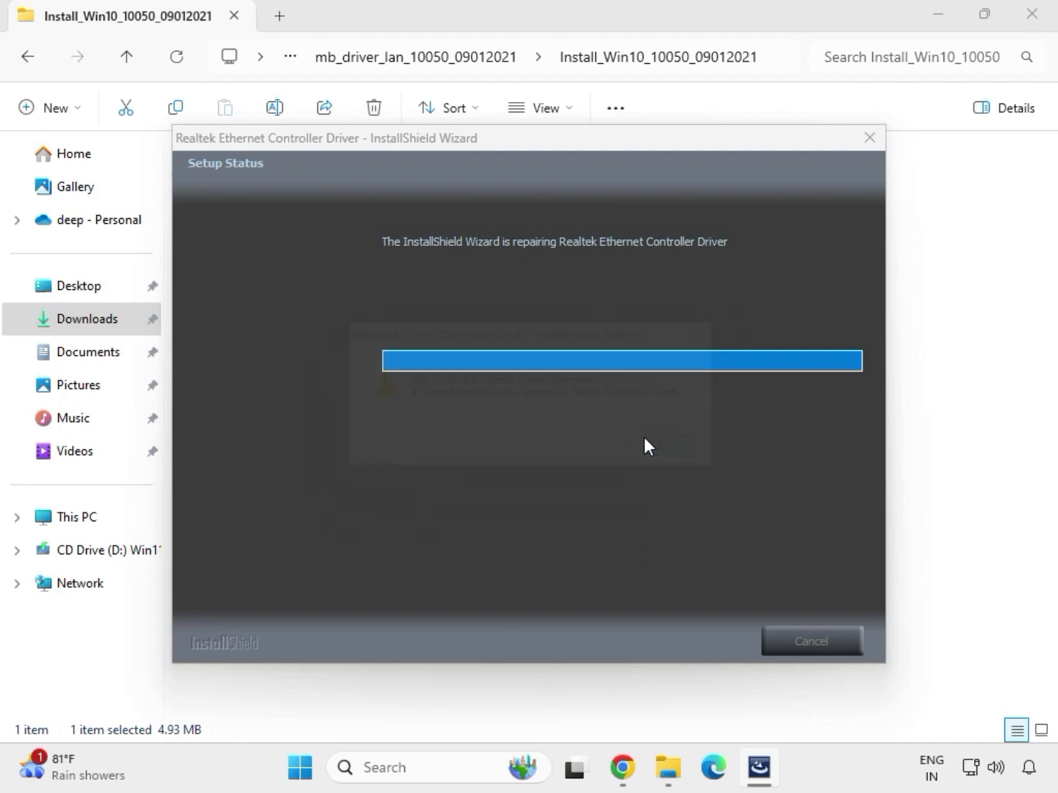
{"action": "left_click", "coordinate": [658, 634]}
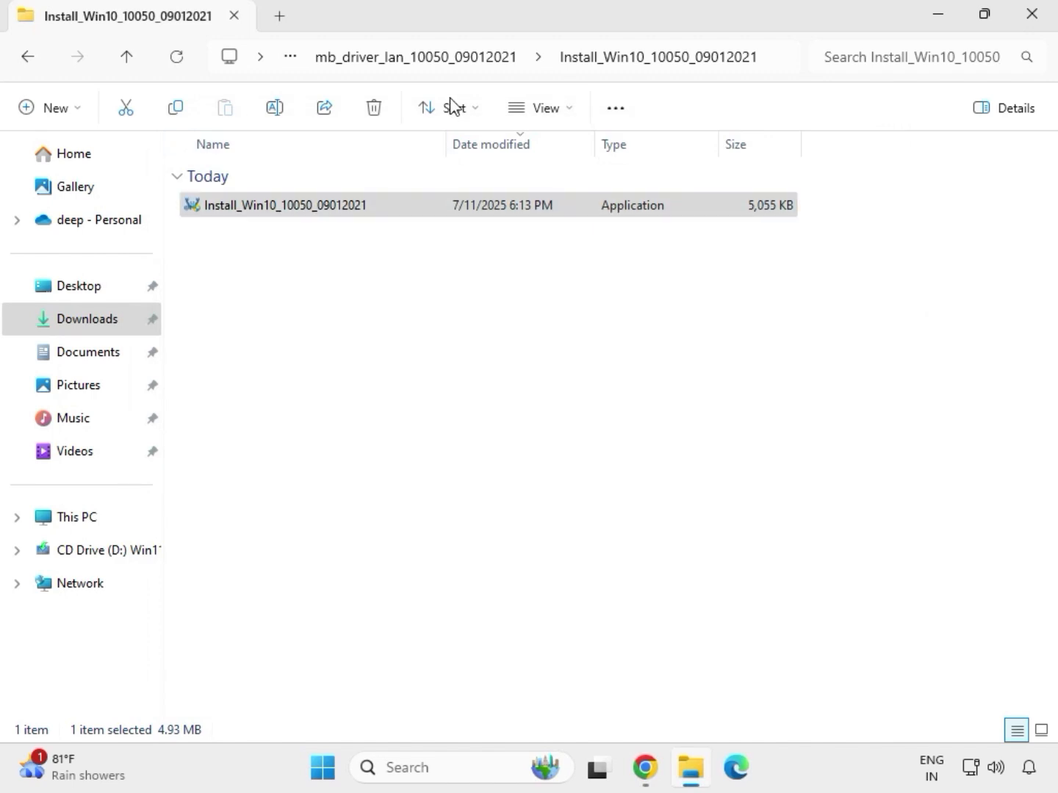
{"action": "left_click", "coordinate": [30, 58]}
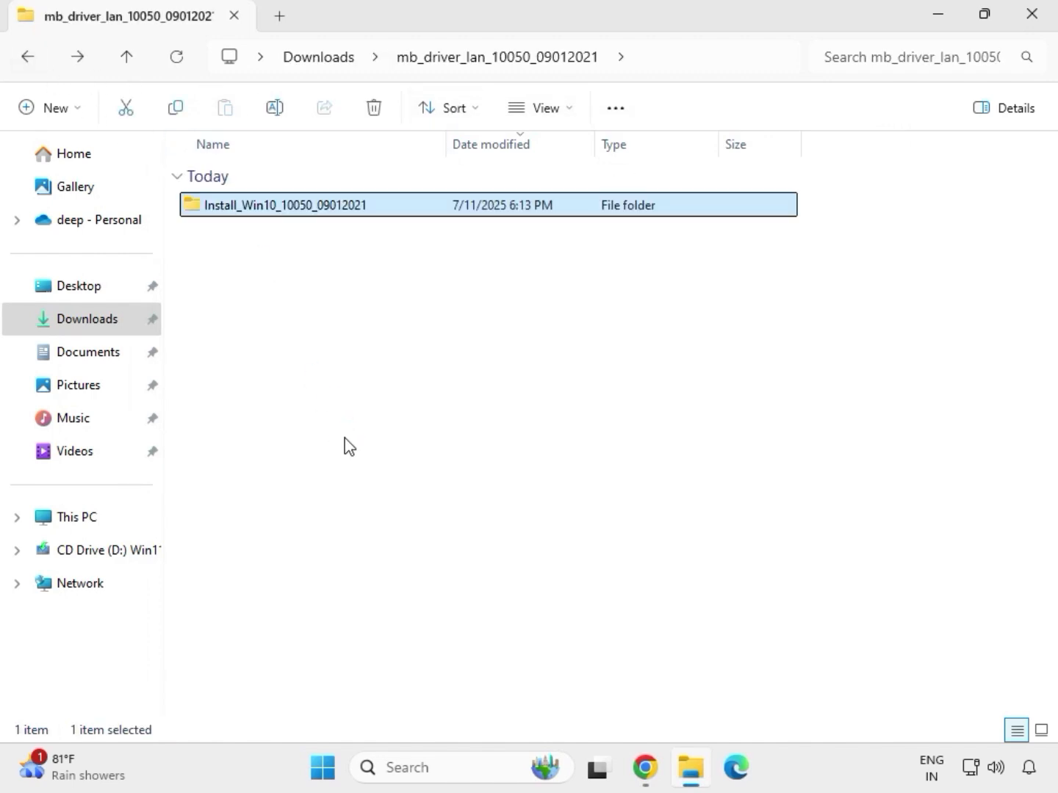
{"action": "left_click", "coordinate": [26, 58]}
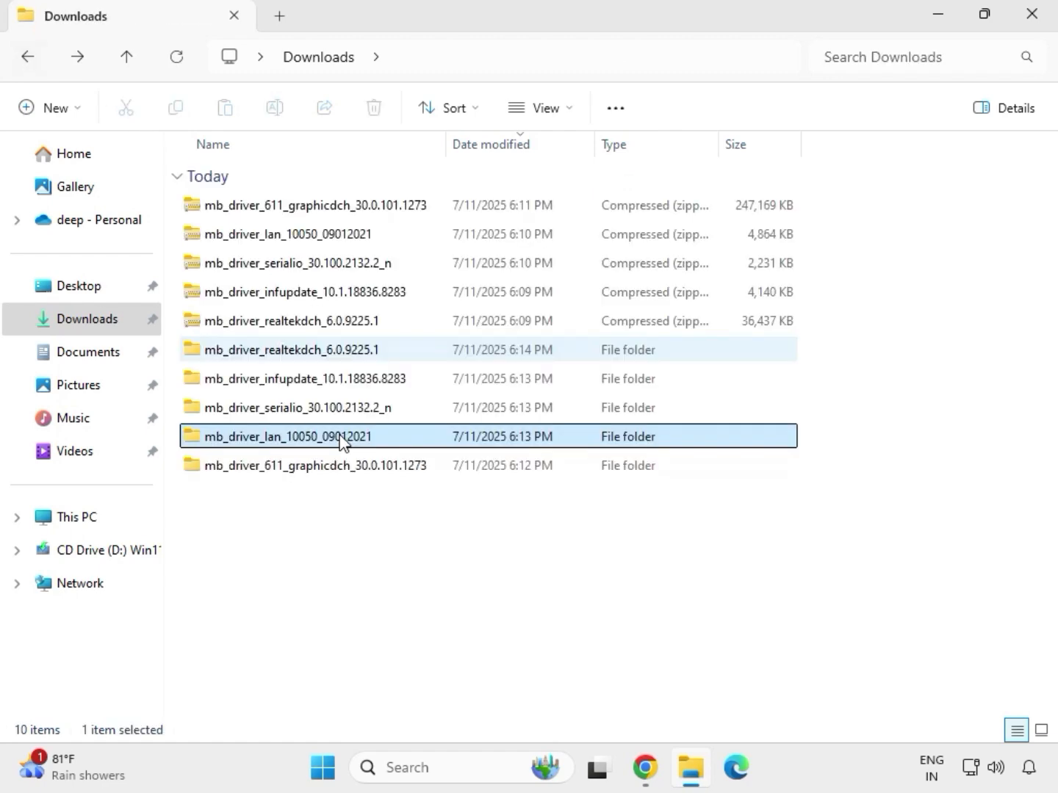
- Try to install Intel Serial IO by running SetupSerialIO as administrator from the extracted mb_driver_serialio_30.100.2132.2_n folder, and return to the Downloads folder
{"action": "double_click", "coordinate": [298, 411]}
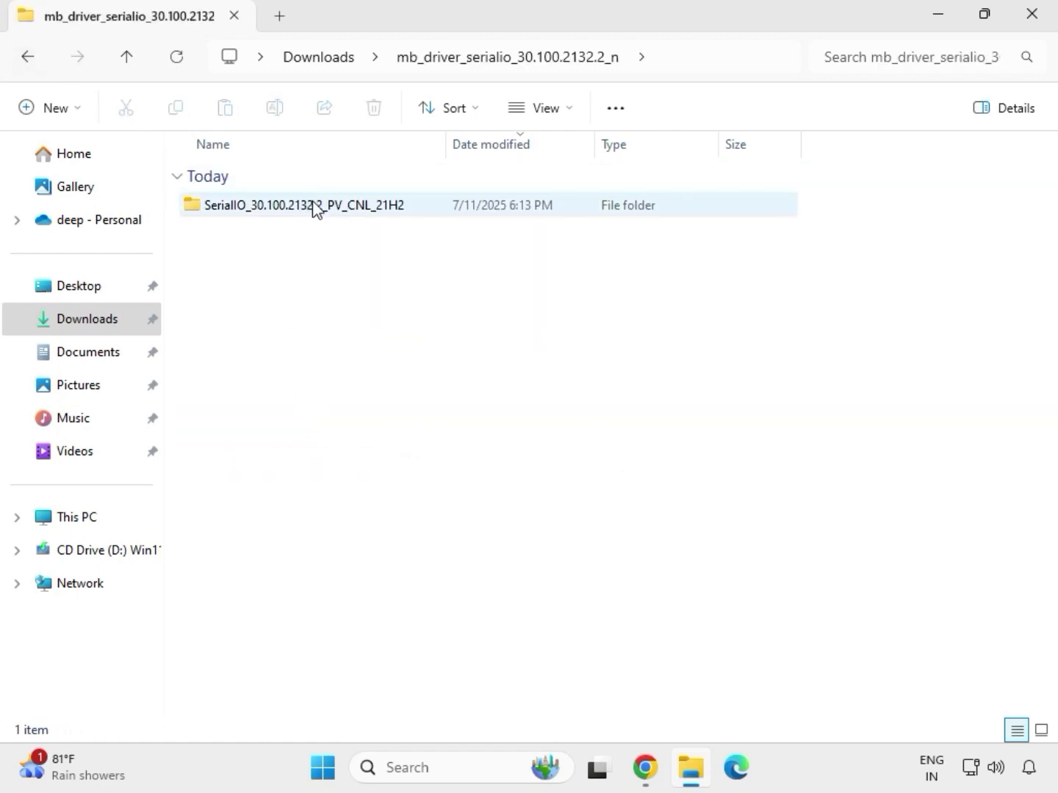
{"action": "double_click", "coordinate": [314, 208]}
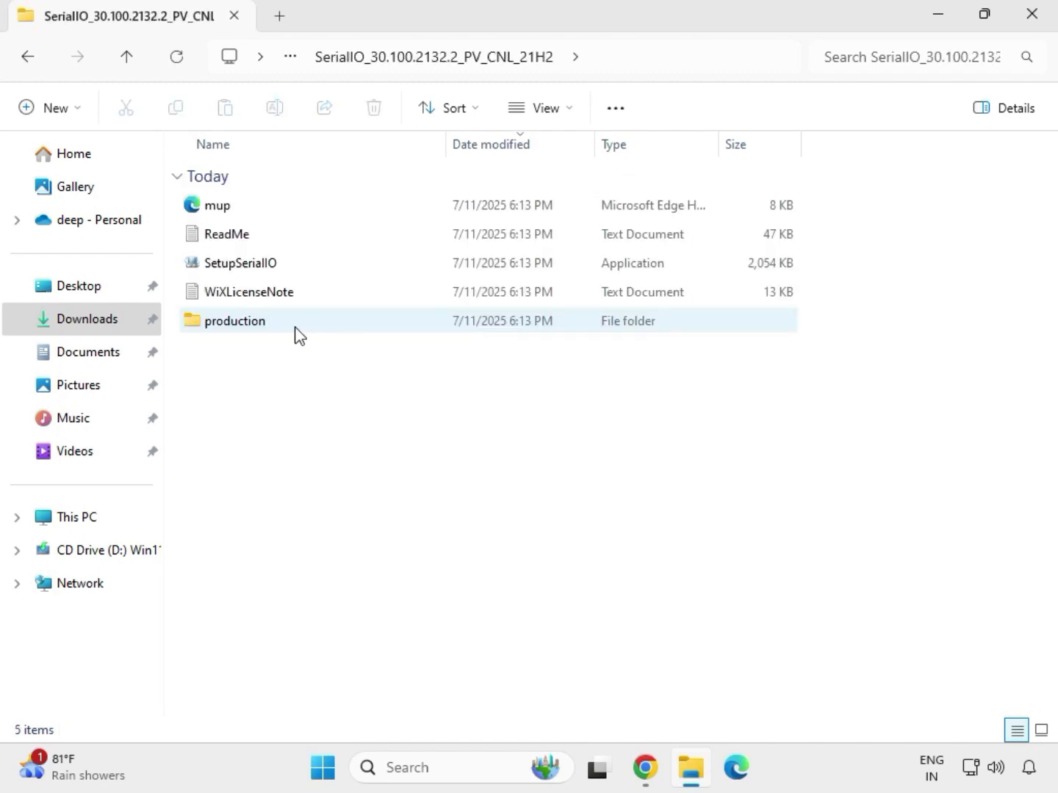
{"action": "left_click", "coordinate": [266, 273]}
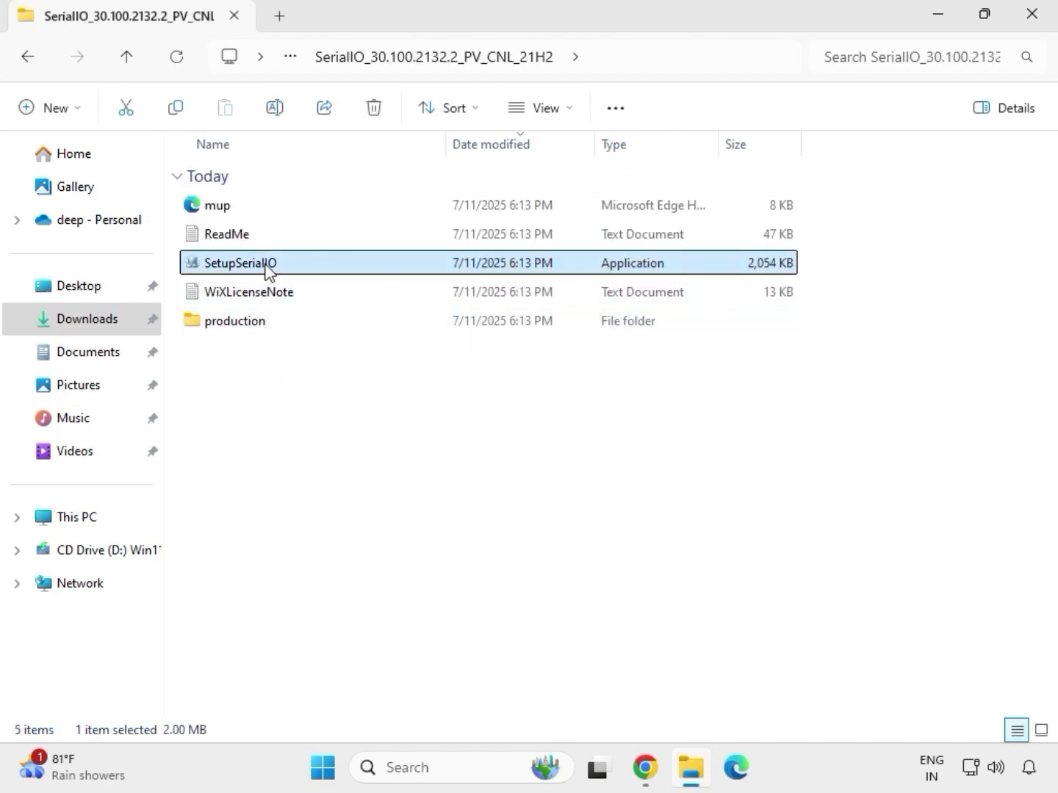
{"action": "right_click", "coordinate": [266, 268]}
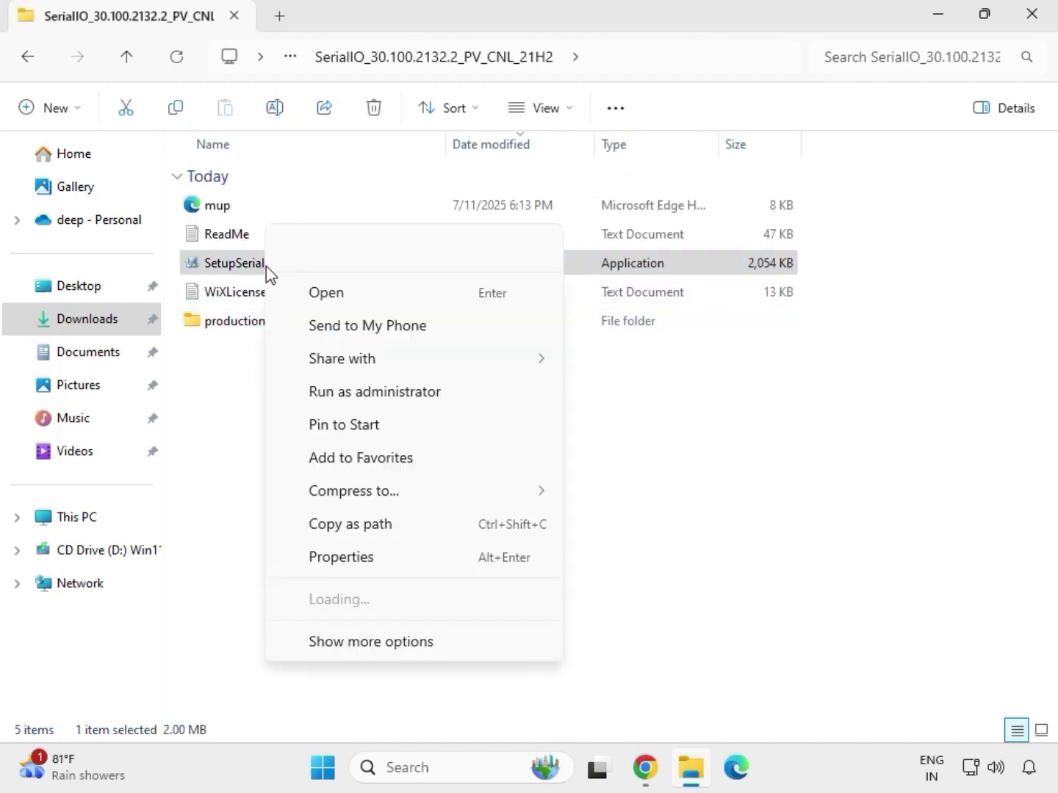
{"action": "left_click", "coordinate": [369, 397]}
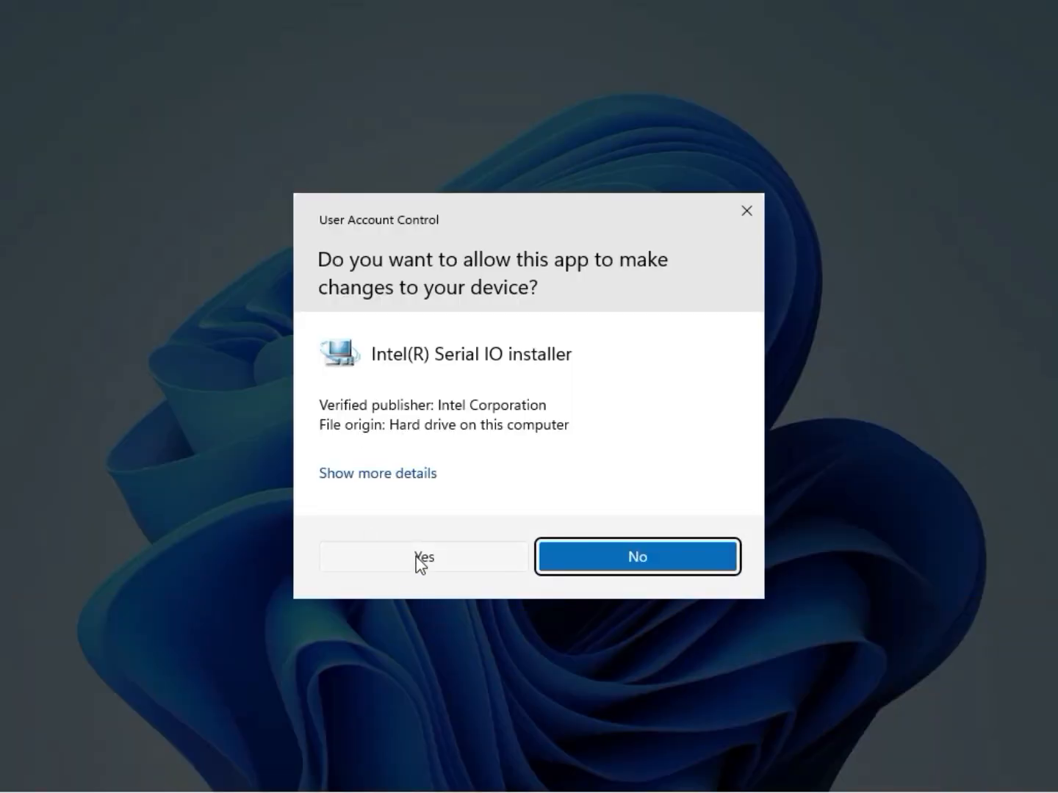
{"action": "left_click", "coordinate": [418, 559]}
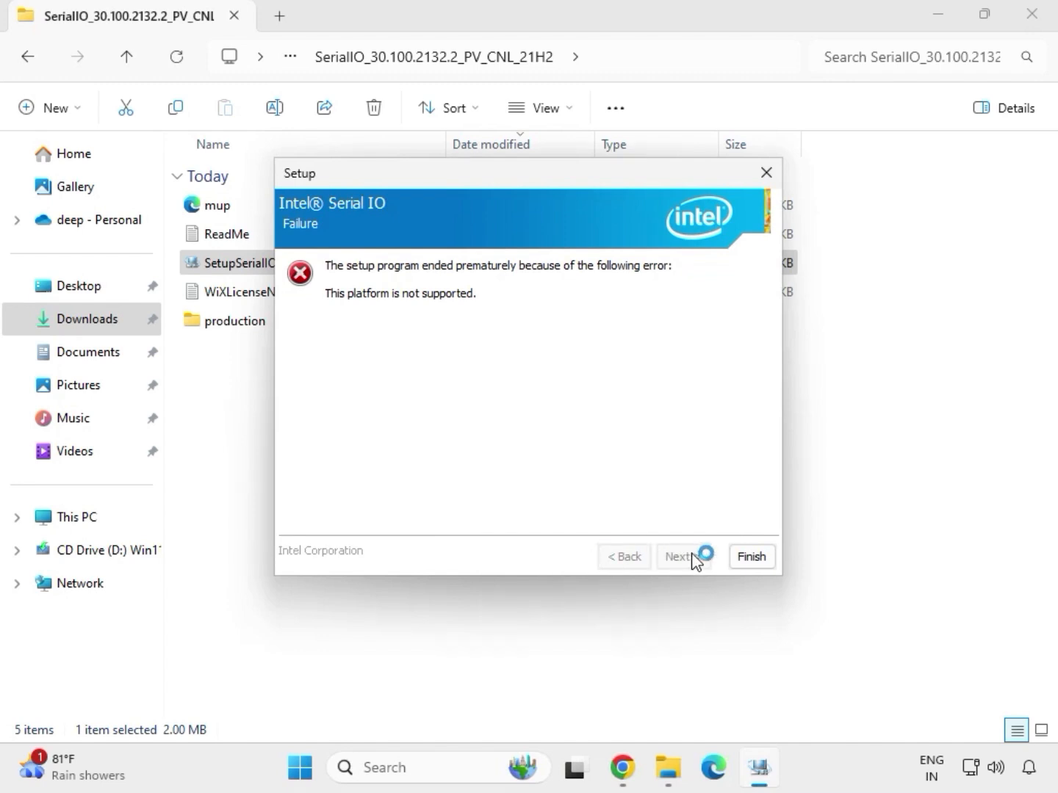
{"action": "left_click", "coordinate": [751, 558]}
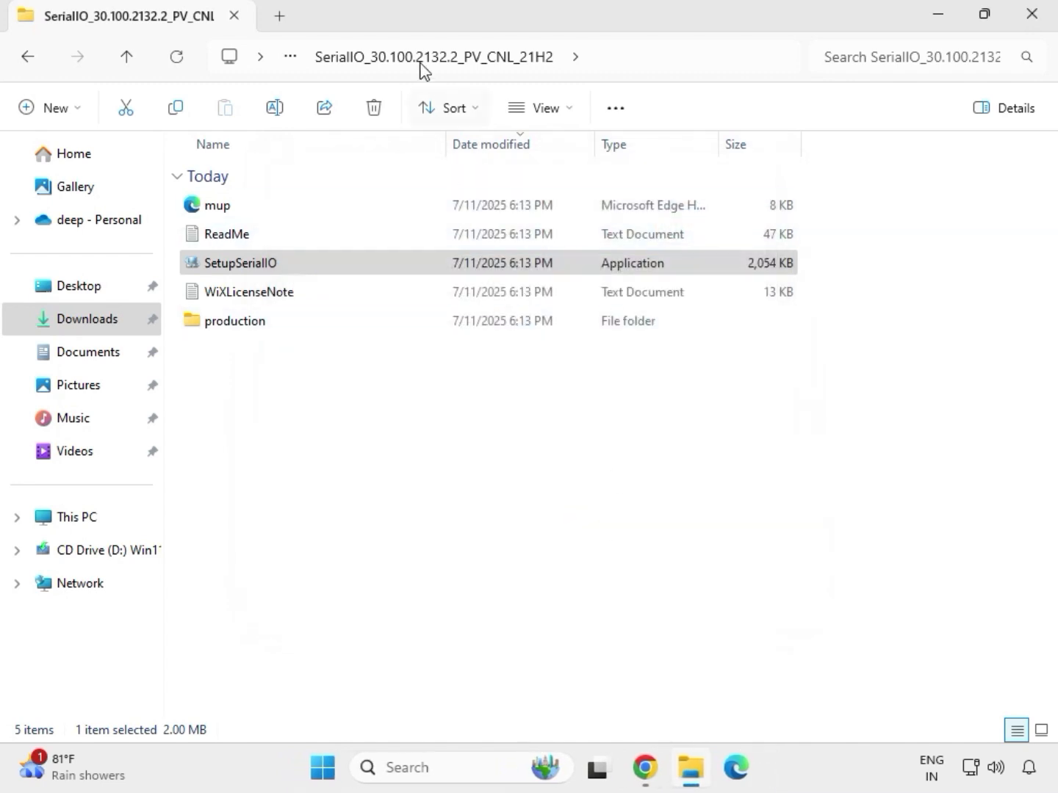
{"action": "left_click", "coordinate": [33, 62]}
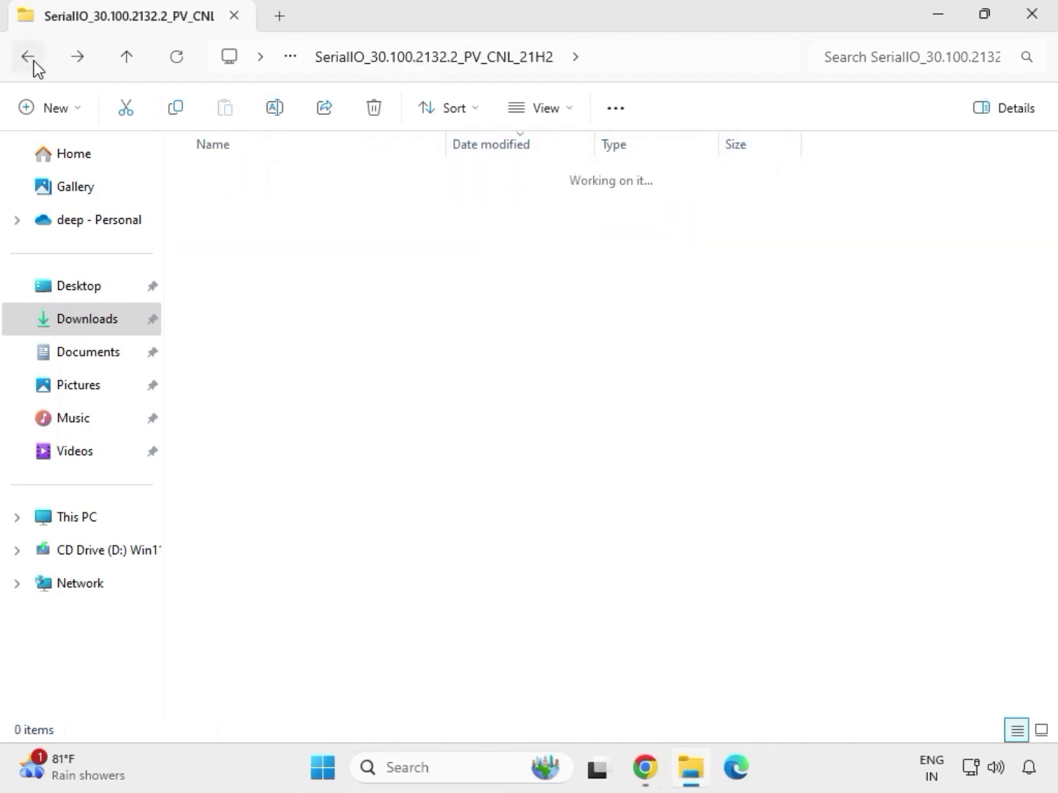
{"action": "left_click", "coordinate": [32, 62]}
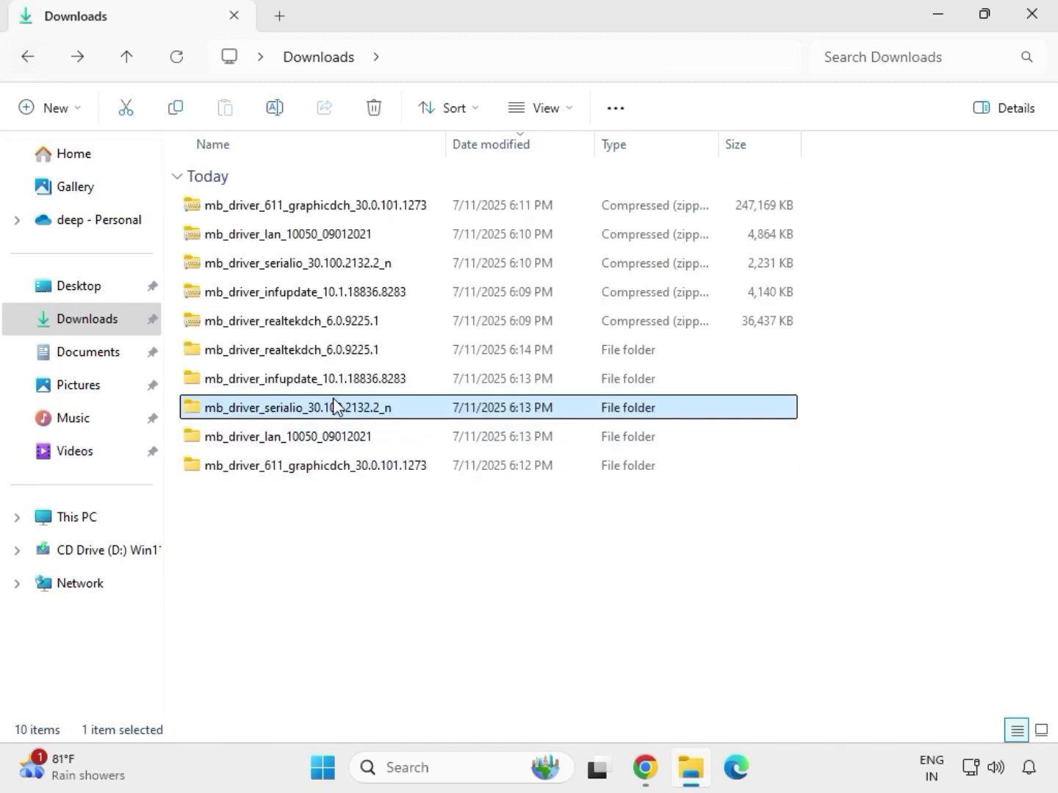
- From the extracted mb_driver_infupdate_10.1.18836.8283 folder, run SetupChipset as administrator and allow it to make changes to the device
{"action": "left_click", "coordinate": [277, 381]}
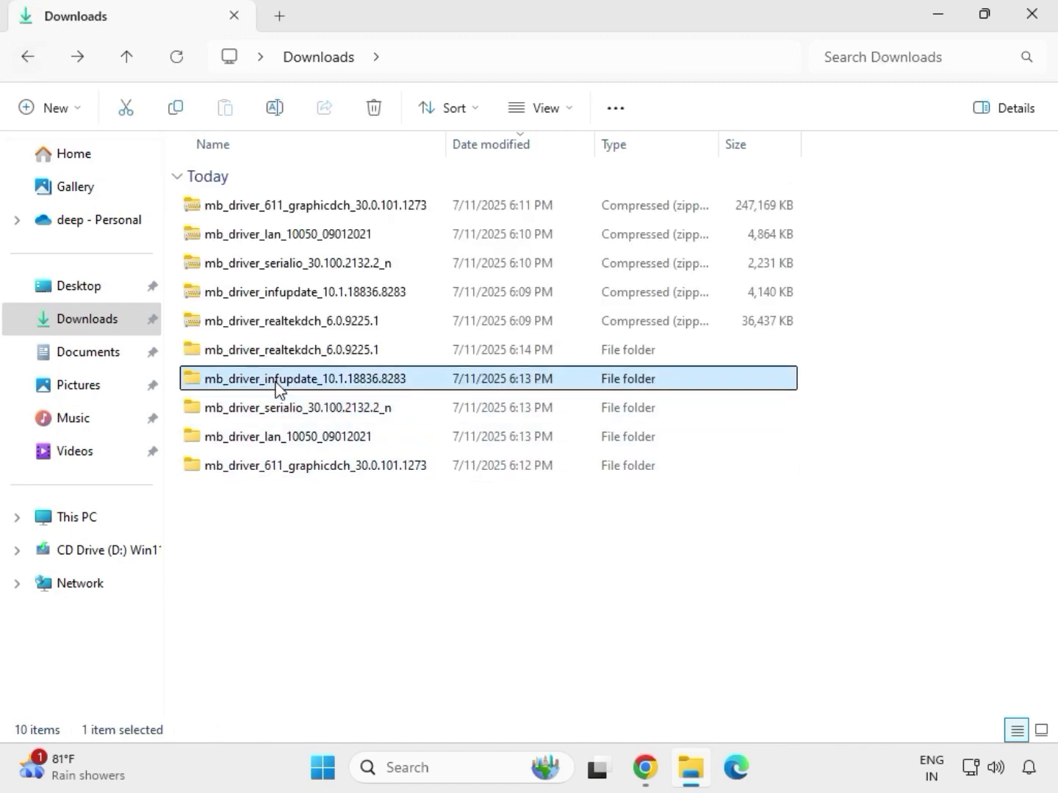
{"action": "double_click", "coordinate": [276, 382]}
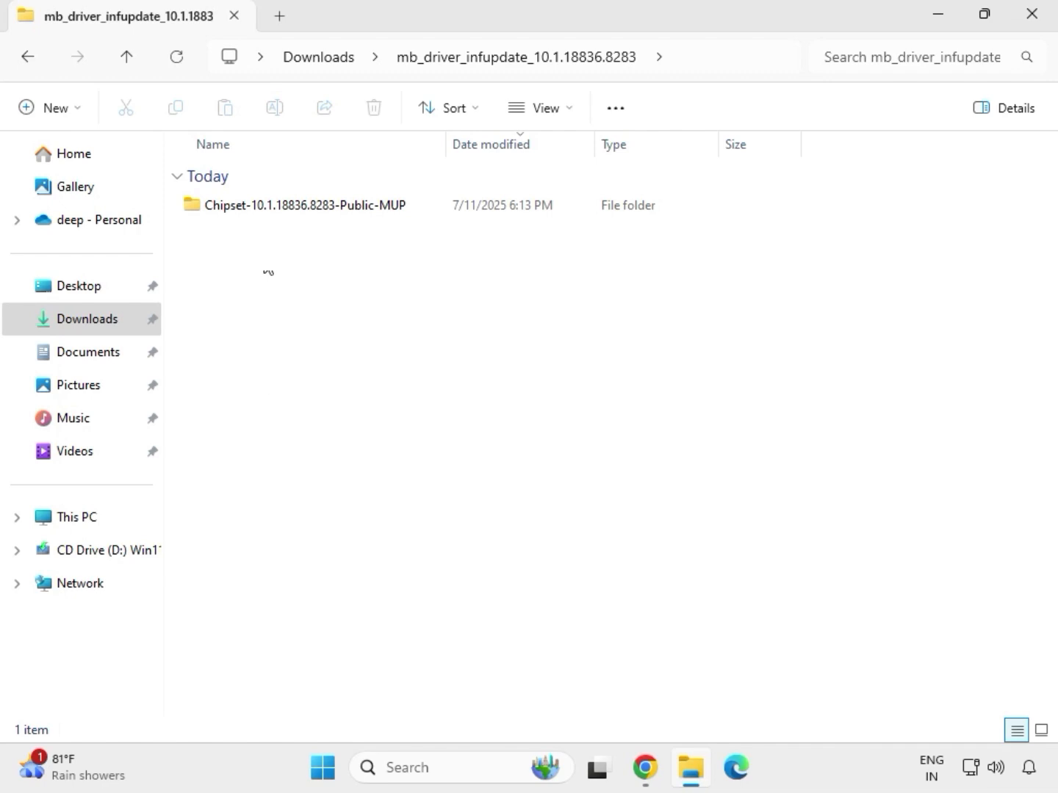
{"action": "double_click", "coordinate": [282, 209]}
{"action": "left_click", "coordinate": [298, 238]}
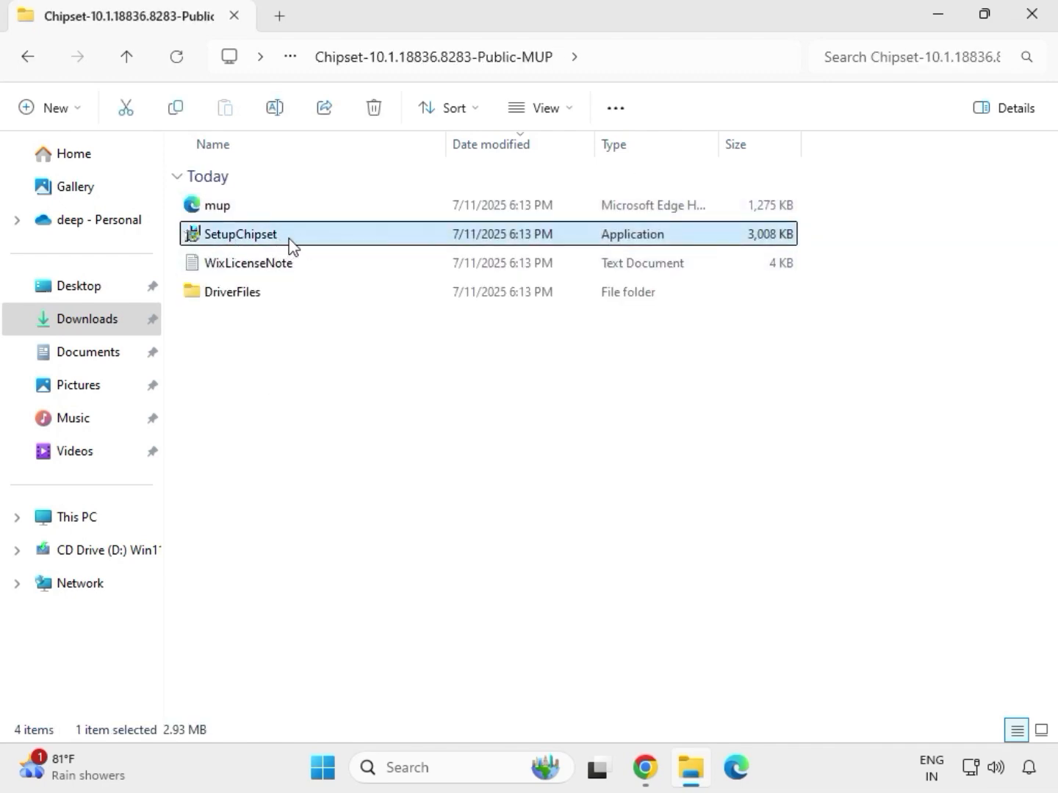
{"action": "right_click", "coordinate": [291, 241]}
{"action": "left_click", "coordinate": [373, 389]}
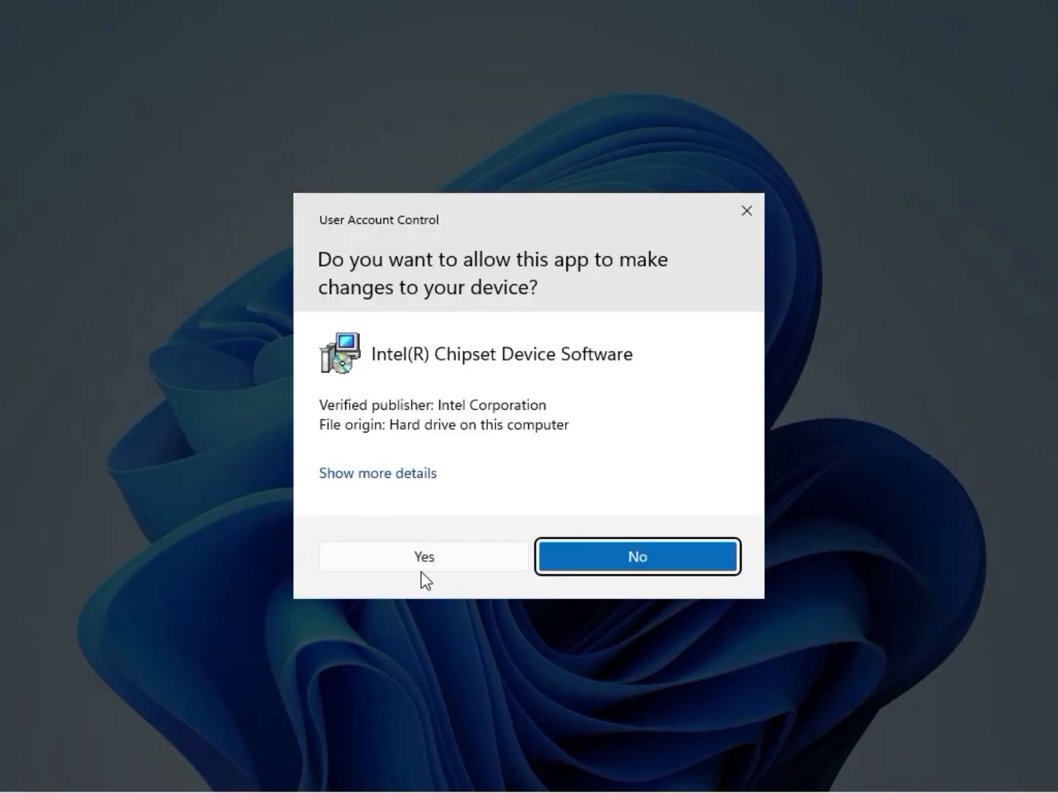
{"action": "left_click", "coordinate": [422, 571]}
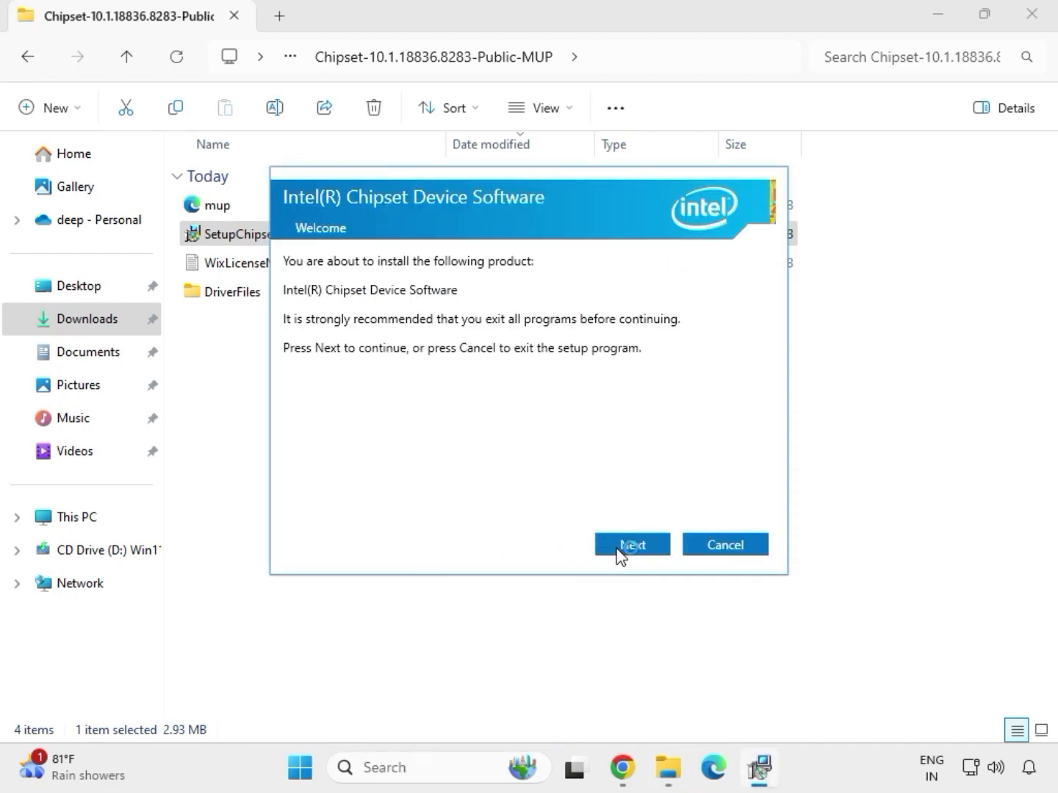
- Install the Intel Chipset Device Software, close its setup and return to the Downloads folder
{"action": "left_click", "coordinate": [621, 552]}
{"action": "left_click", "coordinate": [621, 552]}
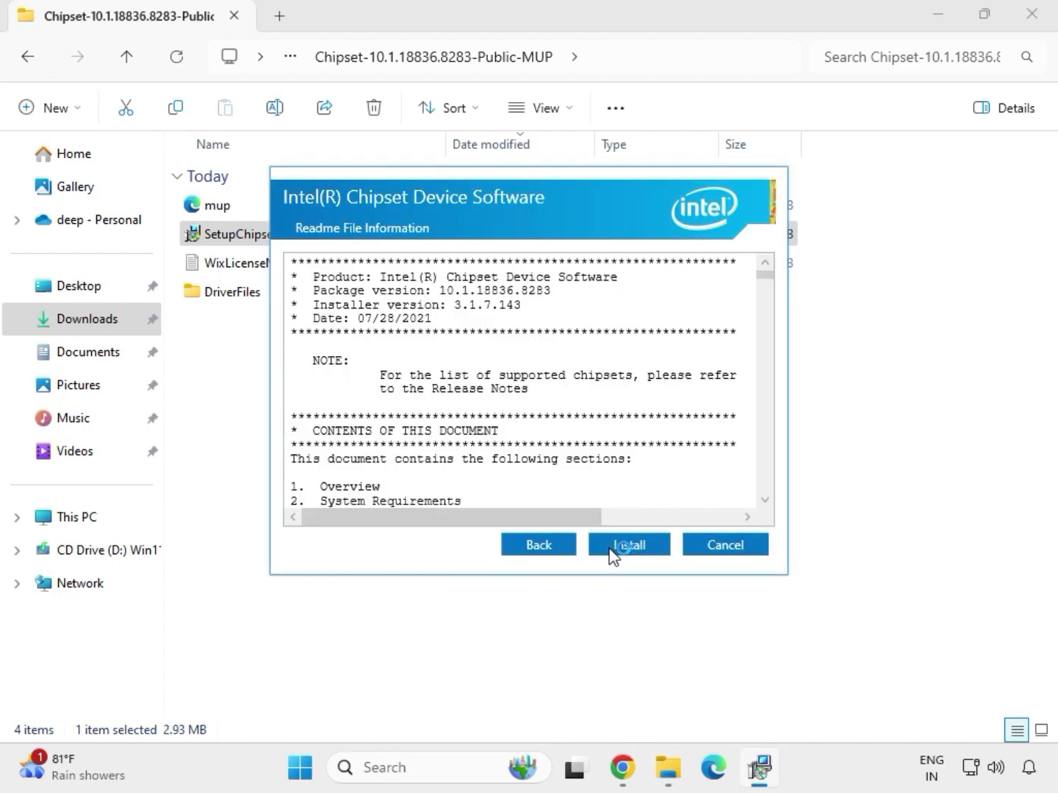
{"action": "left_click", "coordinate": [639, 551]}
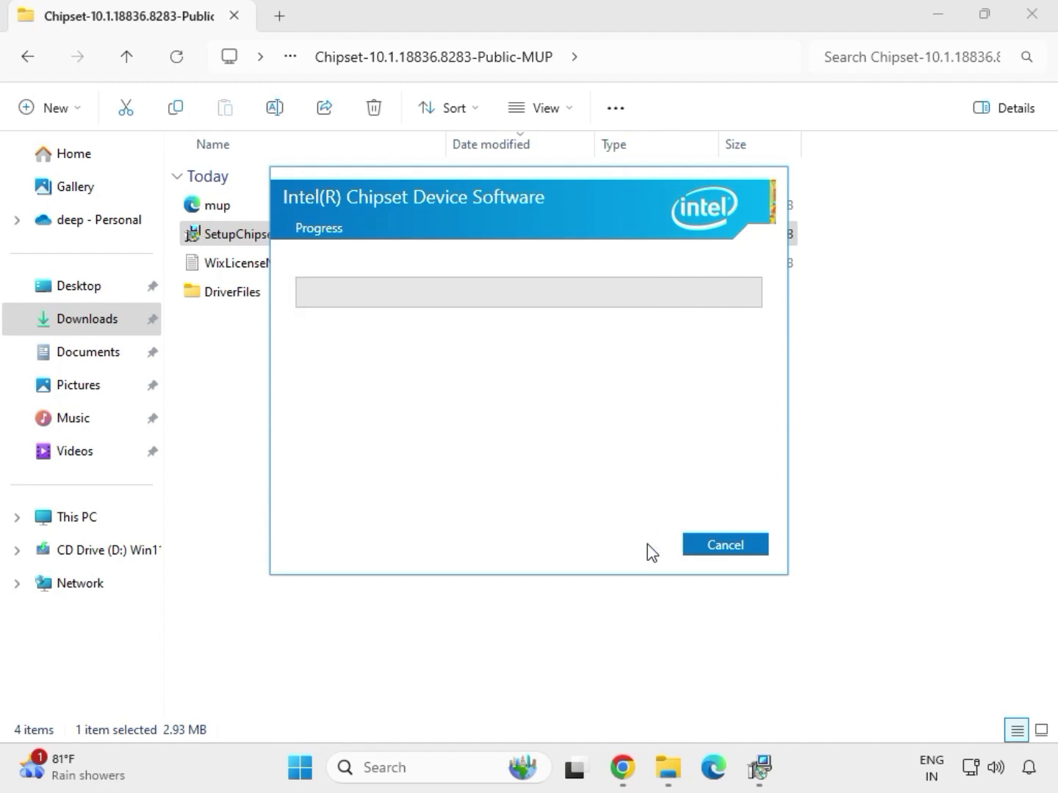
{"action": "left_click", "coordinate": [716, 552]}
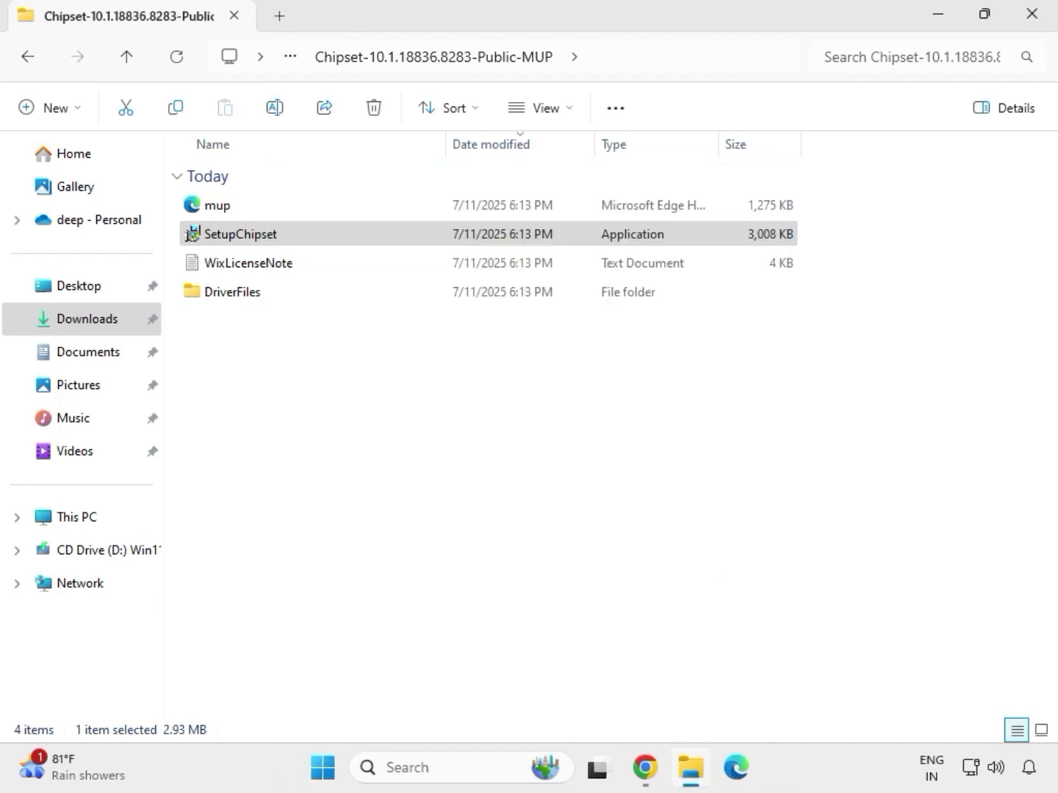
{"action": "left_click", "coordinate": [334, 236]}
{"action": "key", "text": "alt+Left"}
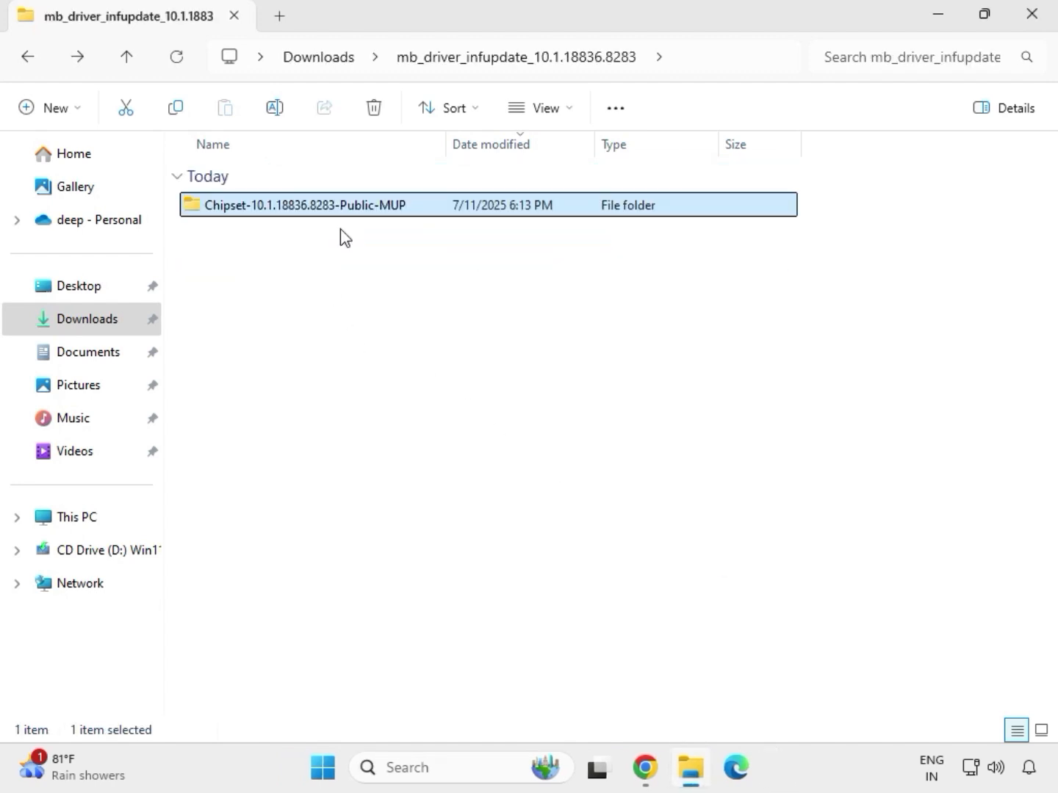
{"action": "key", "text": "alt+Left"}
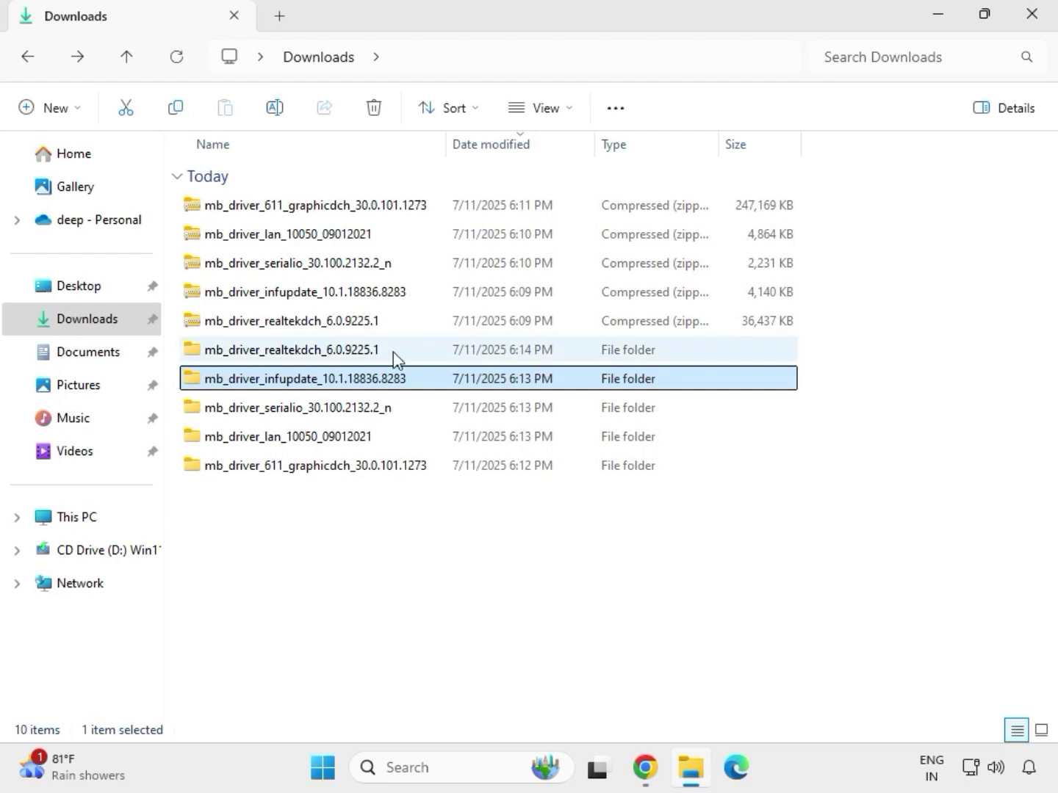
- Run the mb_driver_611_graphicdch_30.0.101.1273 application as administrator from its extracted folder, allow it device changes, and return to the Downloads folder
{"action": "double_click", "coordinate": [393, 352]}
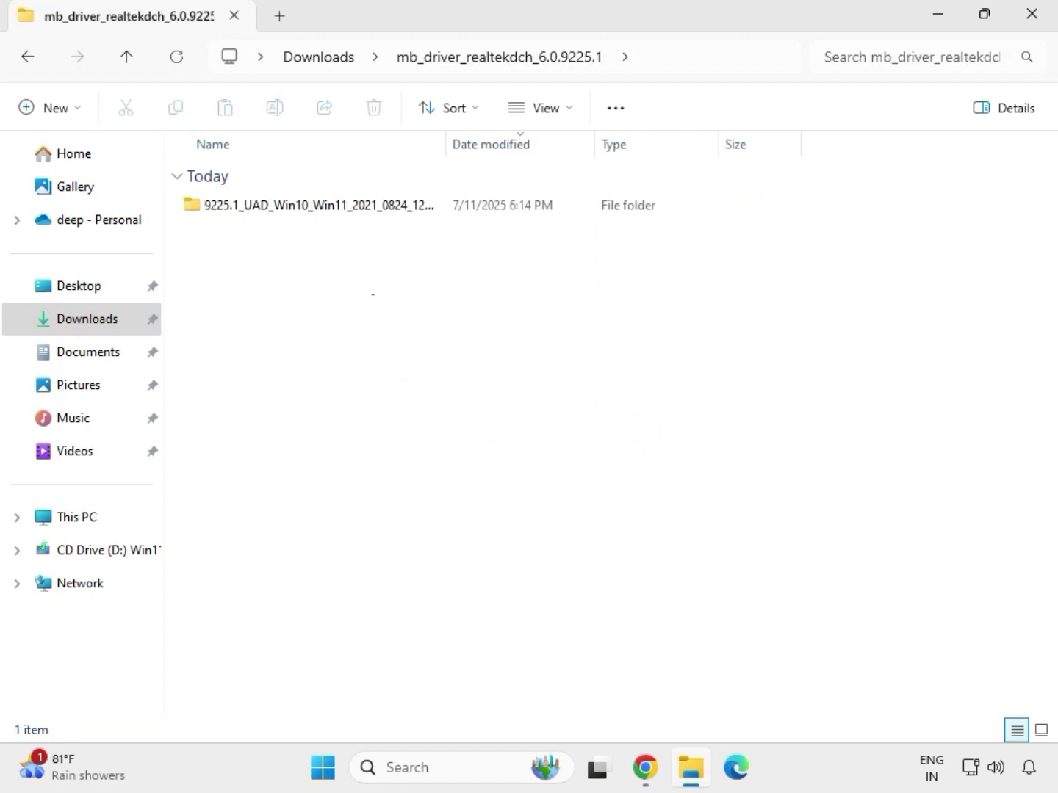
{"action": "left_click", "coordinate": [326, 63]}
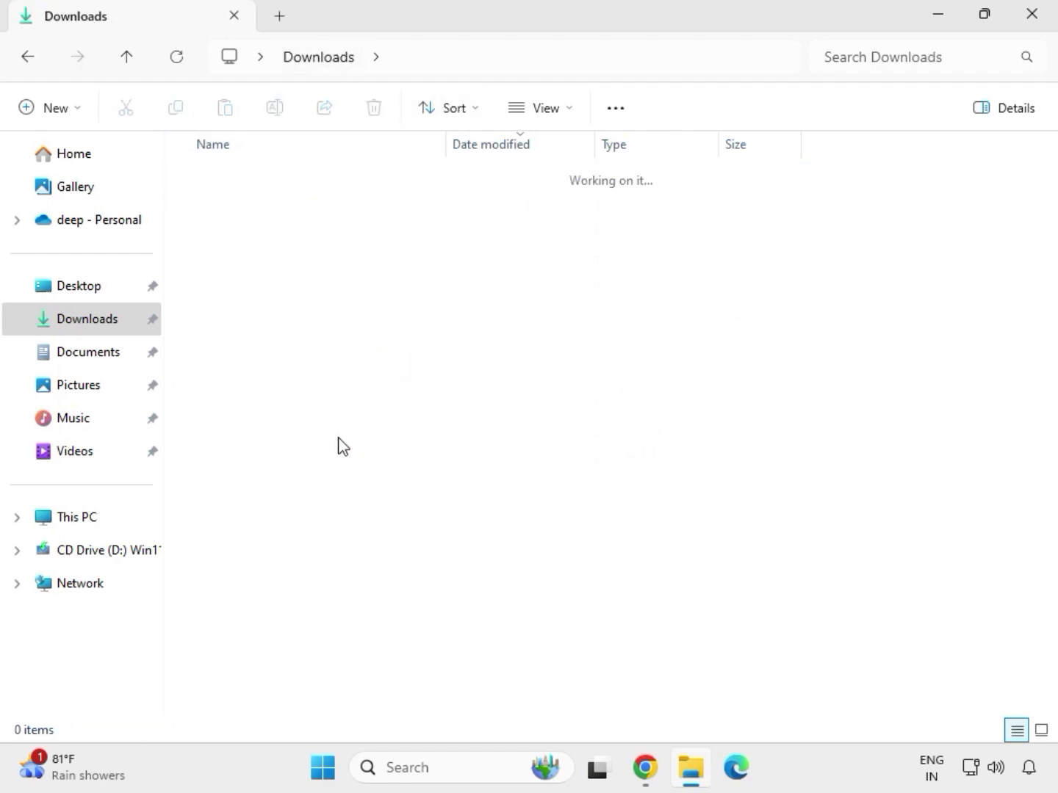
{"action": "left_click", "coordinate": [306, 468]}
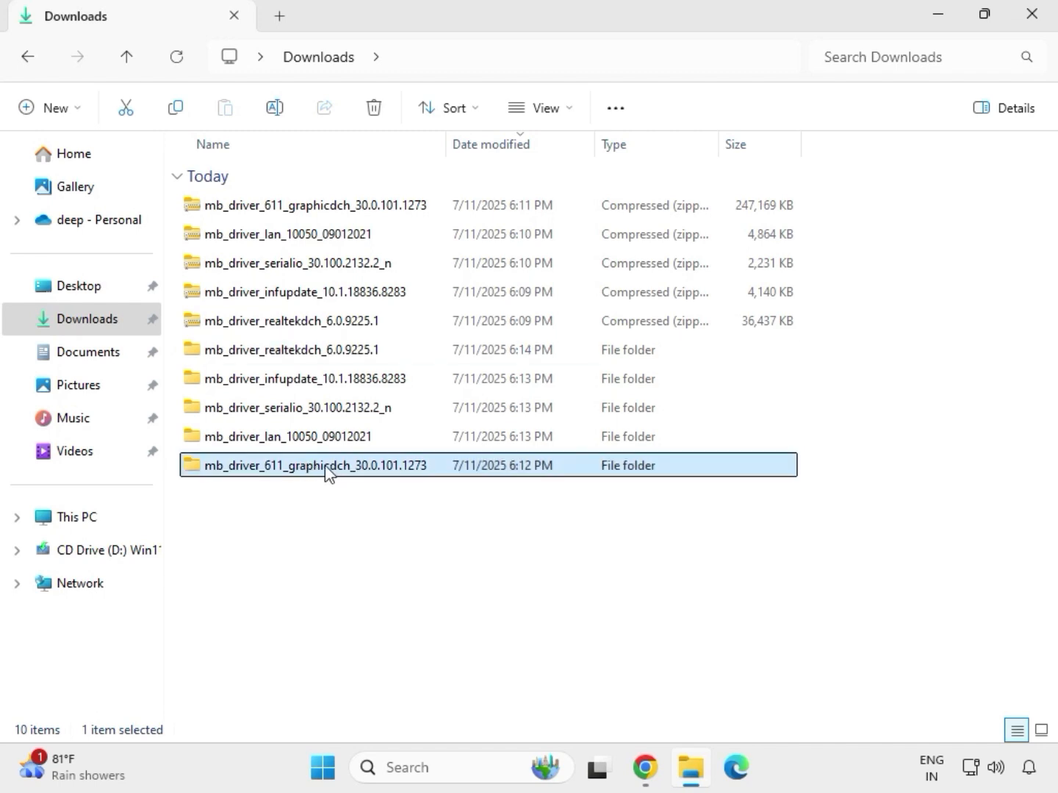
{"action": "double_click", "coordinate": [327, 471]}
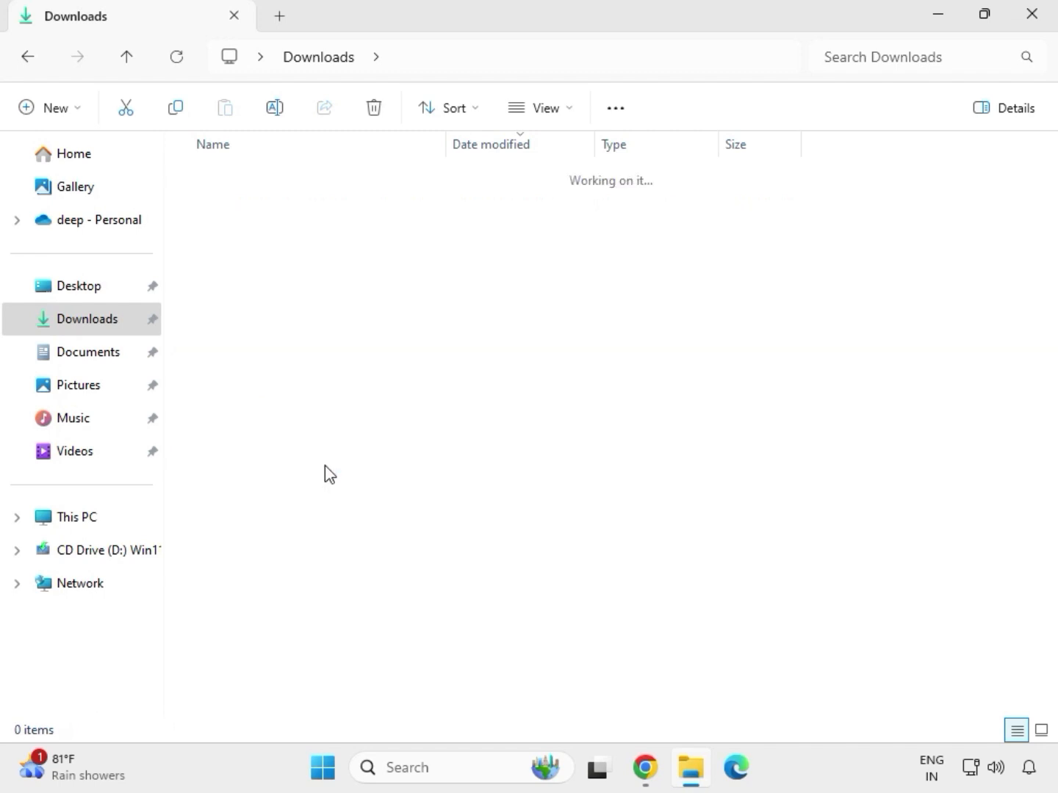
{"action": "left_click", "coordinate": [291, 211]}
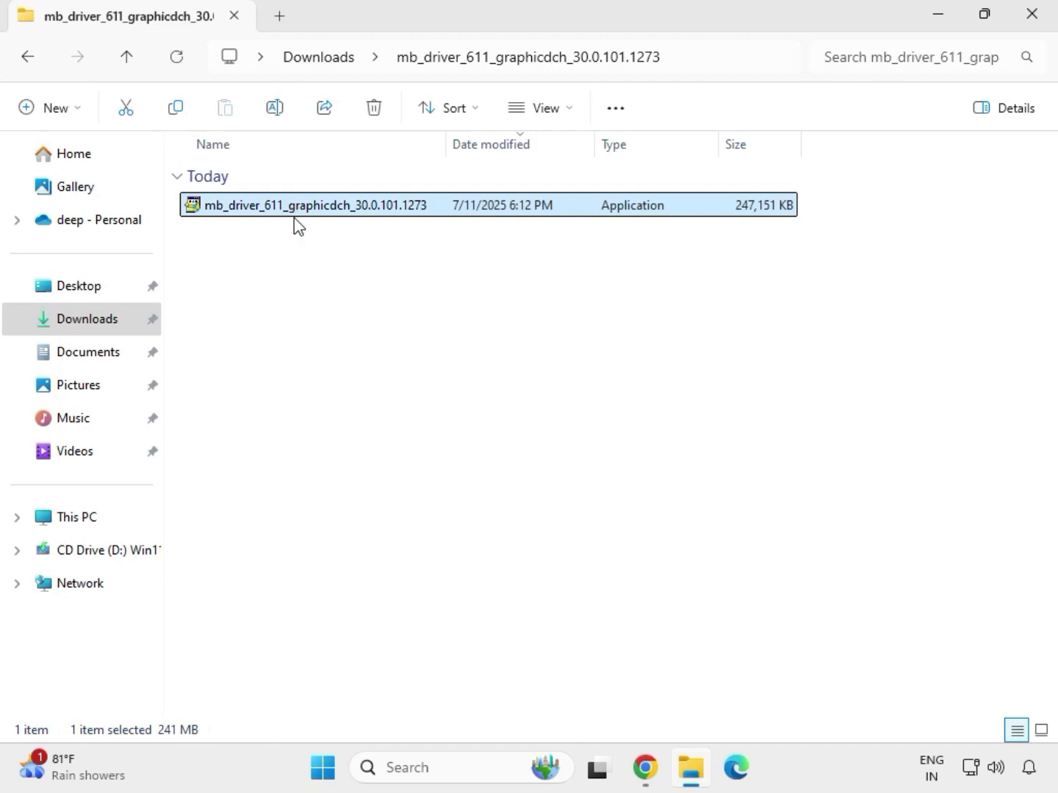
{"action": "right_click", "coordinate": [310, 242]}
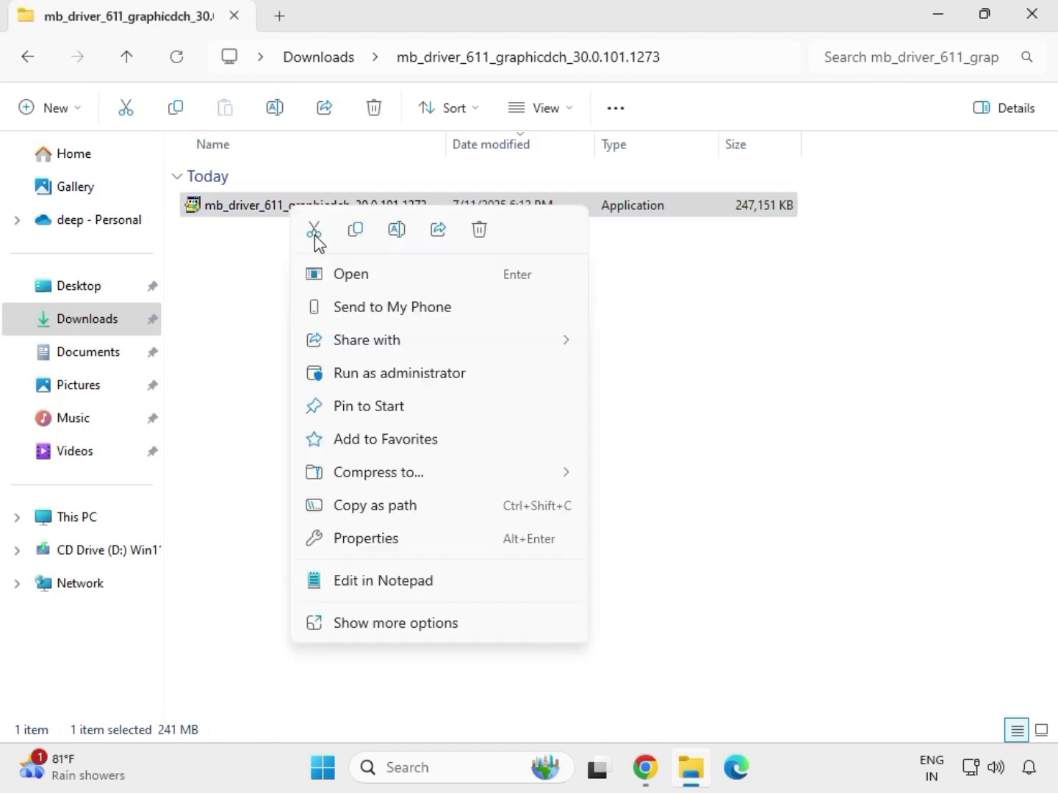
{"action": "left_click", "coordinate": [406, 380]}
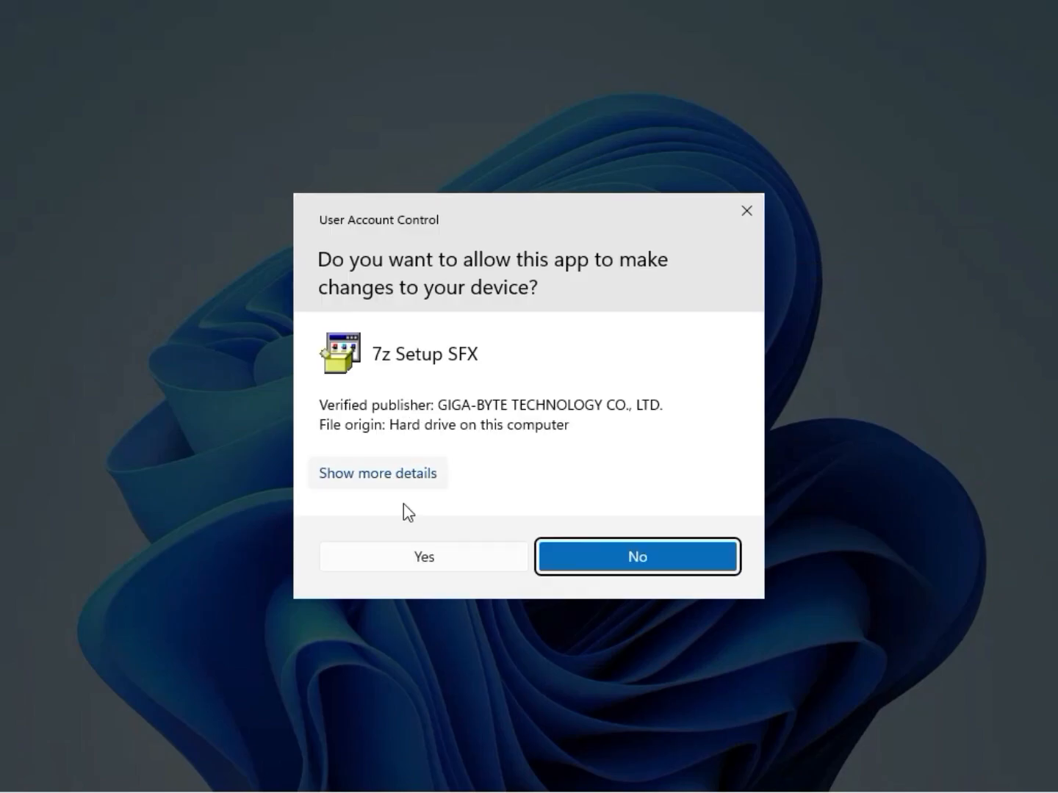
{"action": "left_click", "coordinate": [409, 563]}
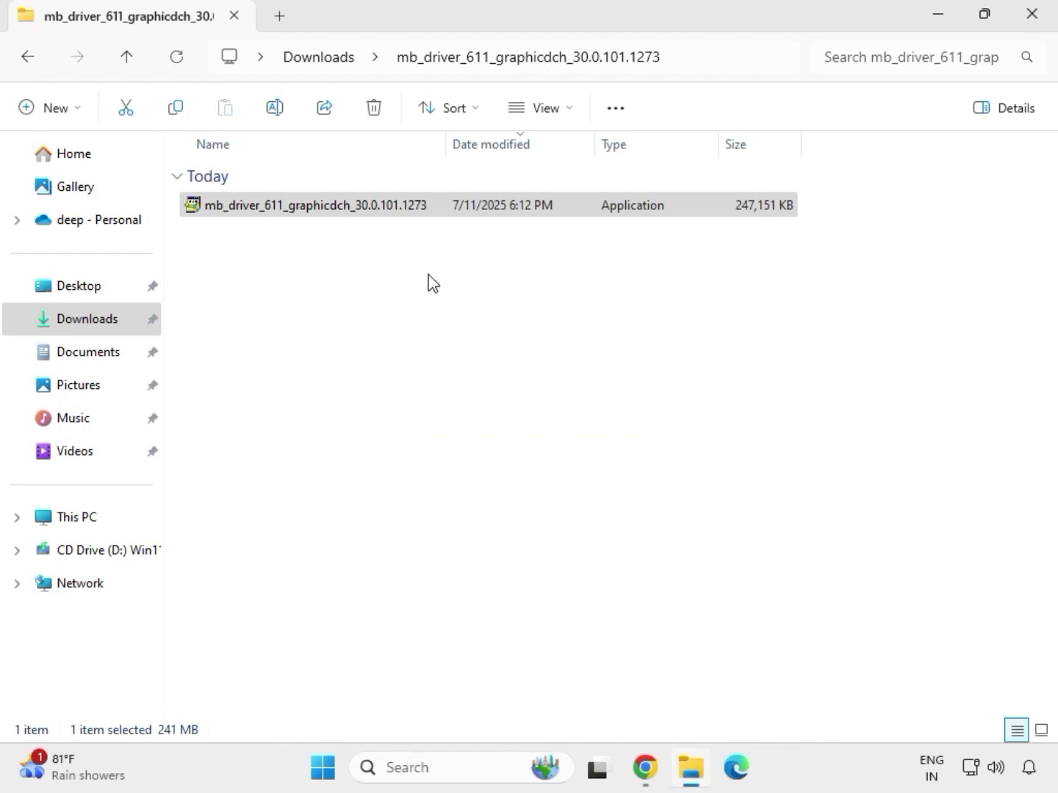
{"action": "left_click", "coordinate": [327, 56]}
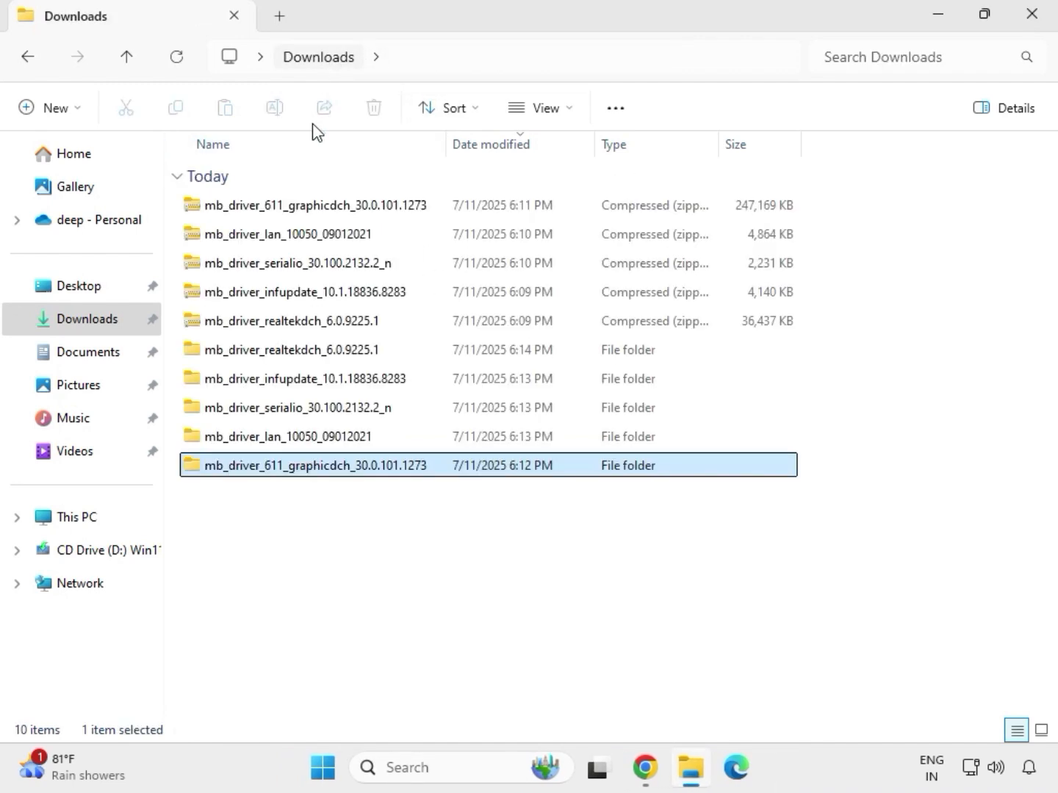
- Run Setup as administrator from the 9225.1_UAD_Win10_Win11 subfolder of mb_driver_realtekdch_6.0.9225.1 and complete the Realtek Audio Driver wizard without restarting the computer
{"action": "double_click", "coordinate": [327, 352]}
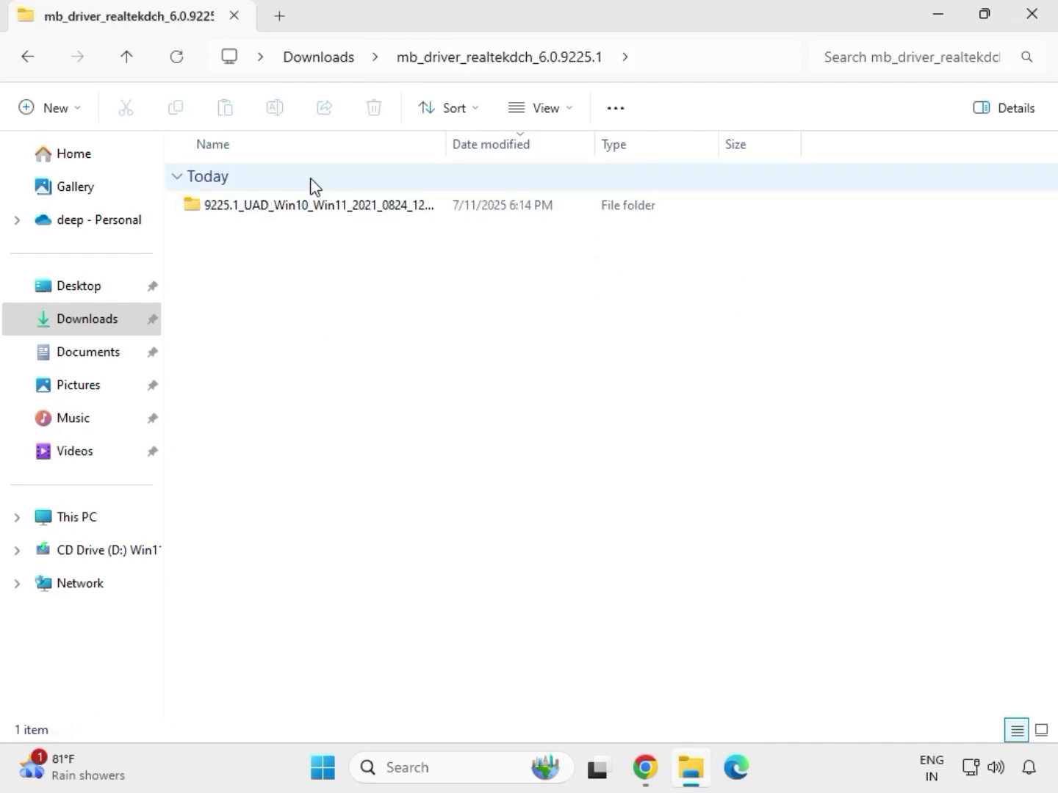
{"action": "double_click", "coordinate": [310, 205]}
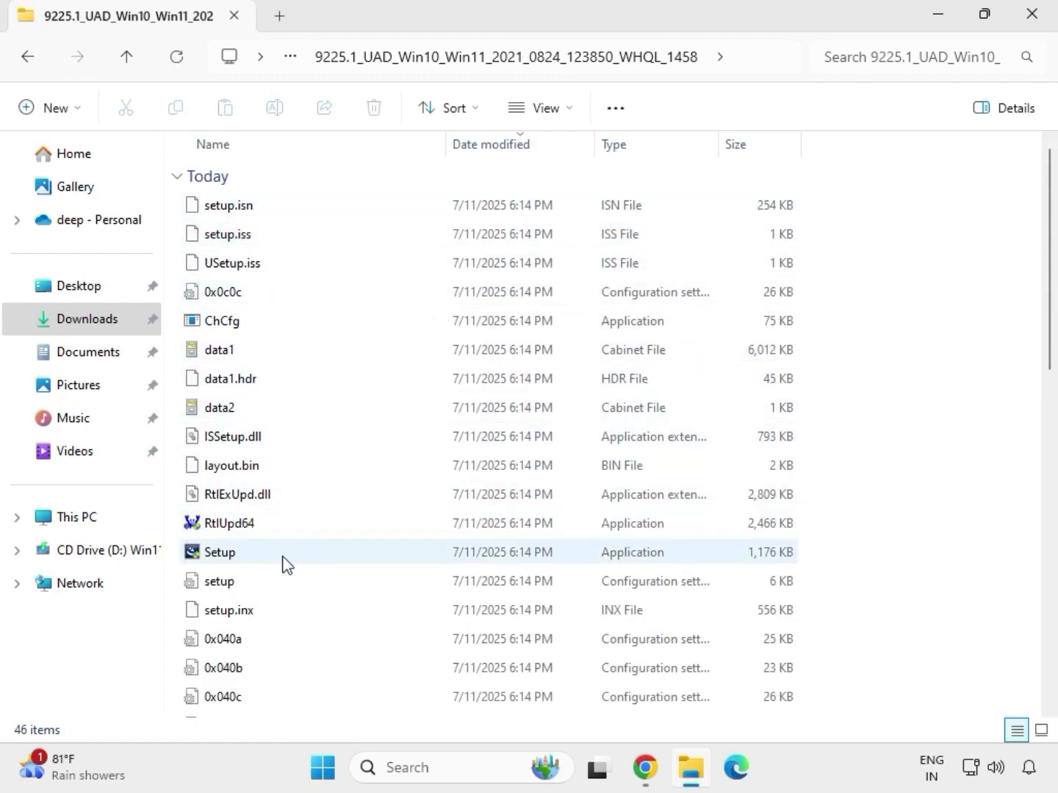
{"action": "left_click", "coordinate": [227, 559]}
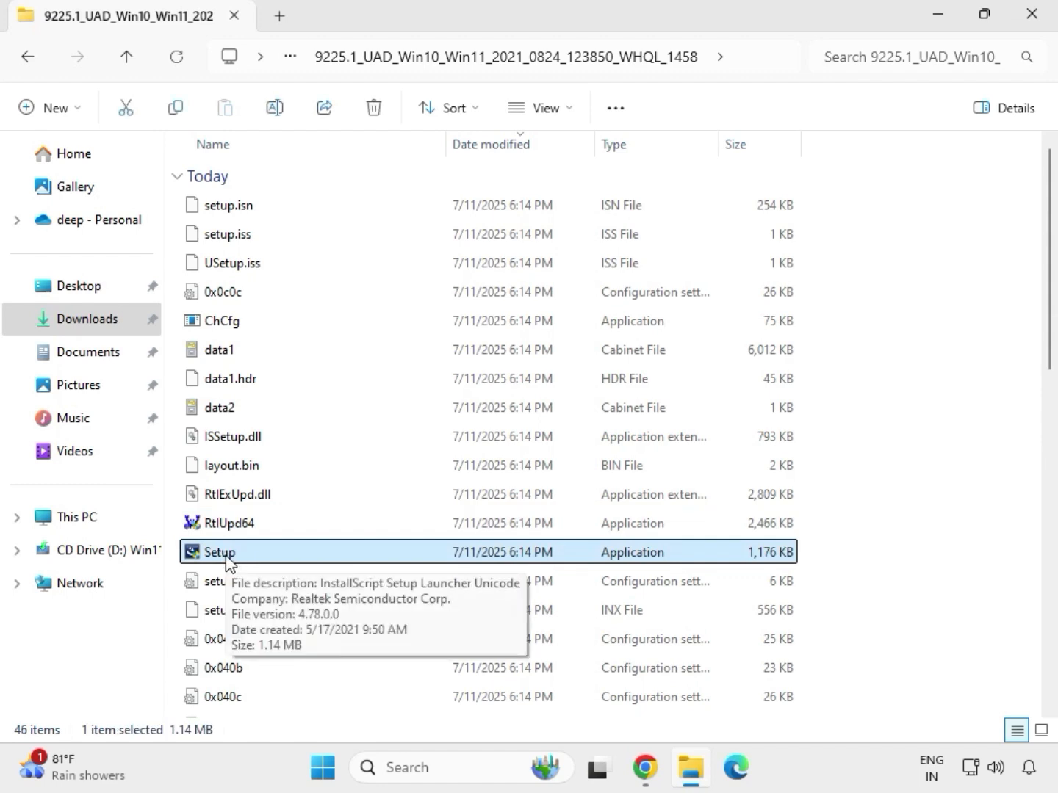
{"action": "right_click", "coordinate": [238, 558]}
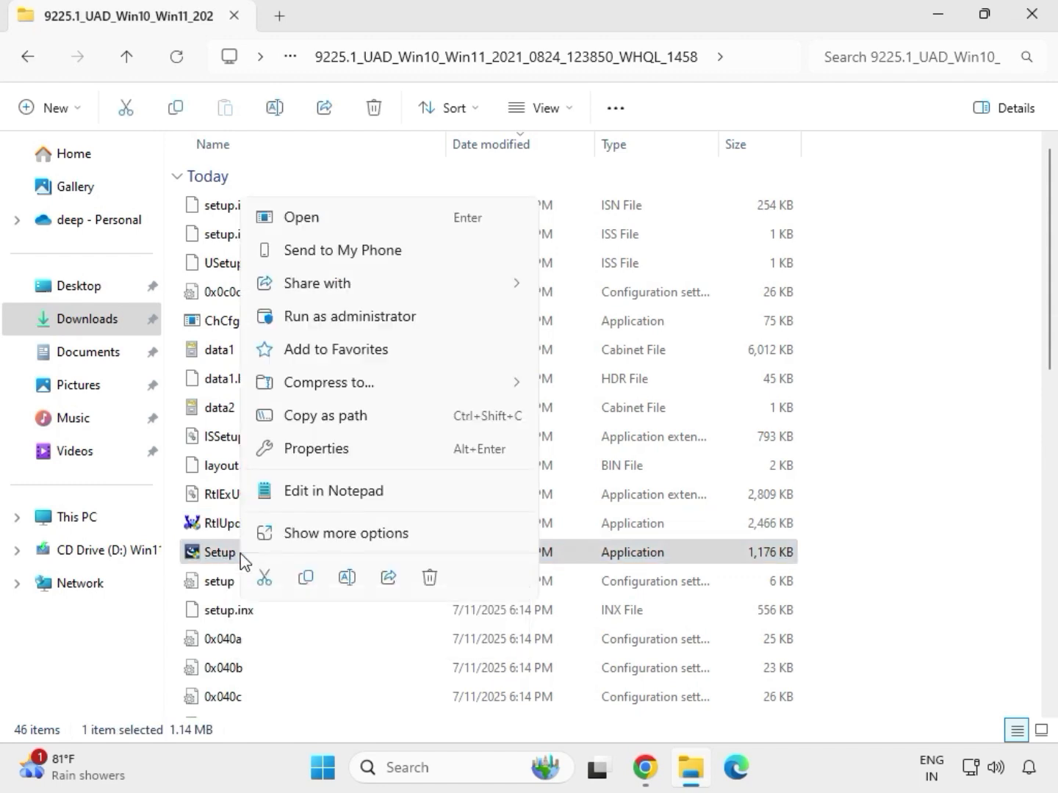
{"action": "left_click", "coordinate": [323, 321]}
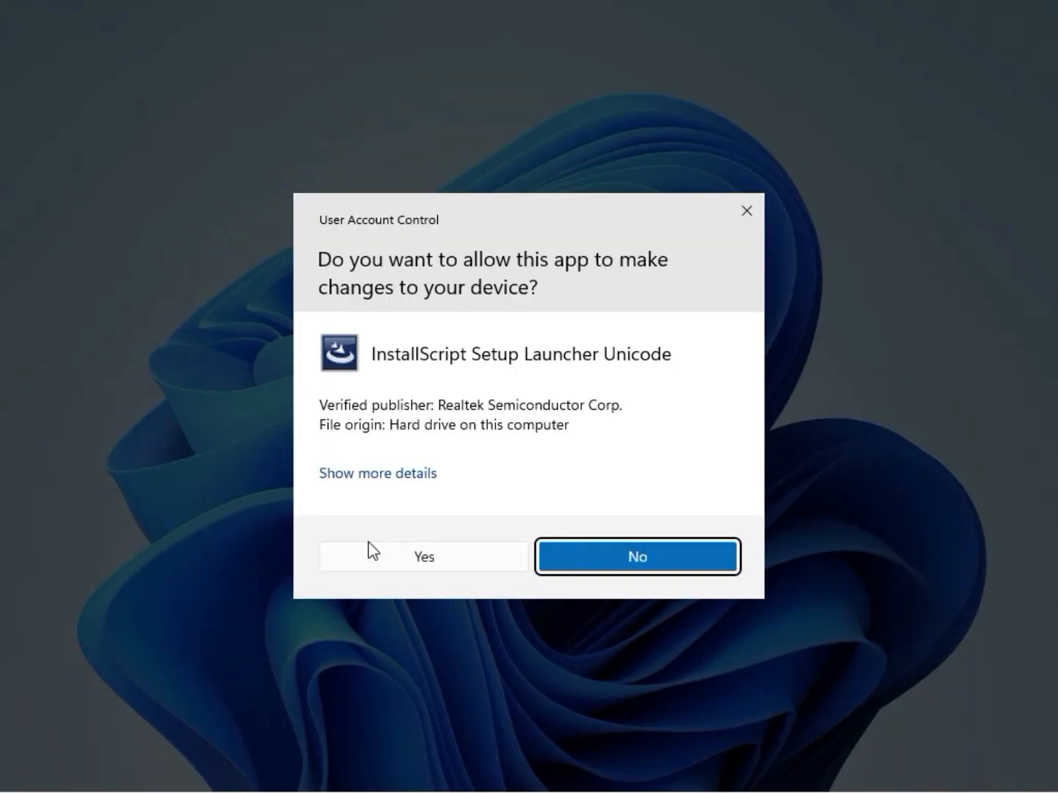
{"action": "left_click", "coordinate": [378, 559]}
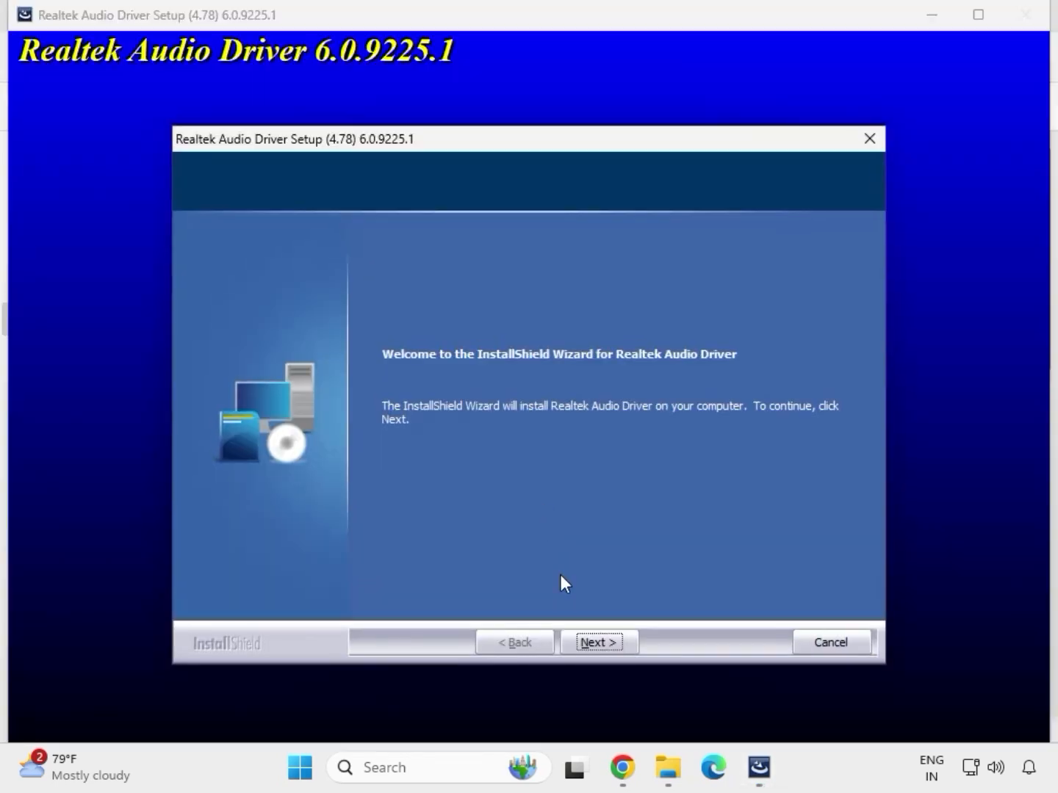
{"action": "left_click", "coordinate": [599, 640]}
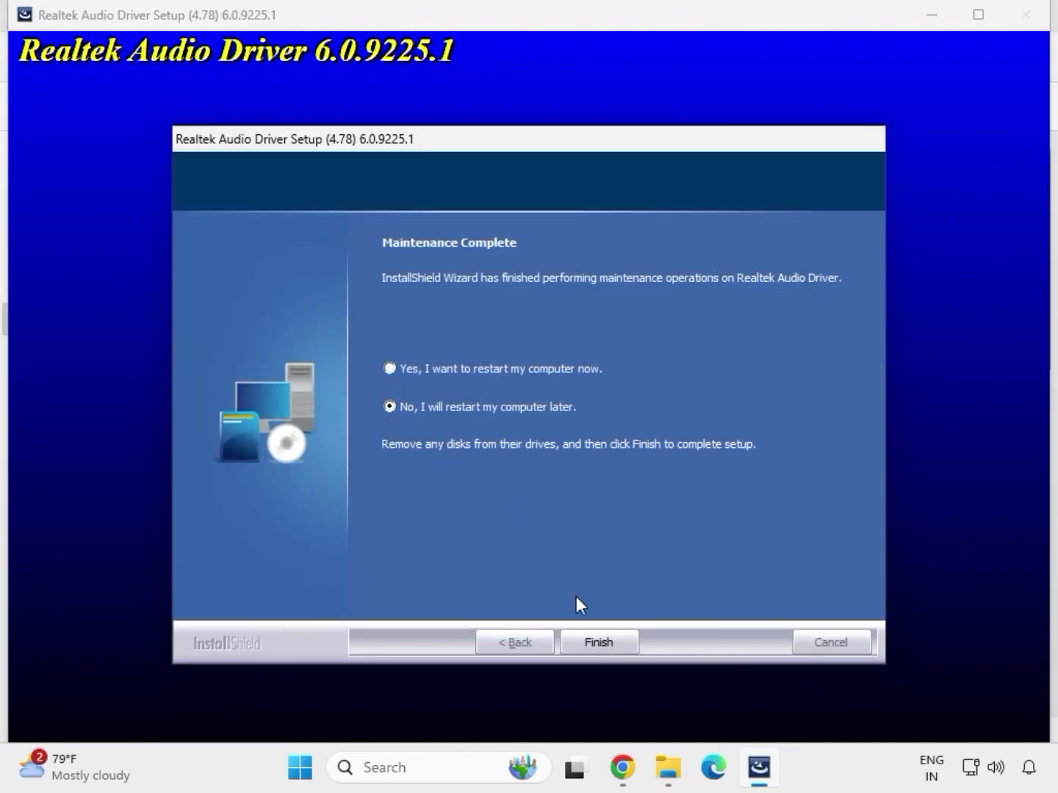
{"action": "left_click", "coordinate": [595, 641]}
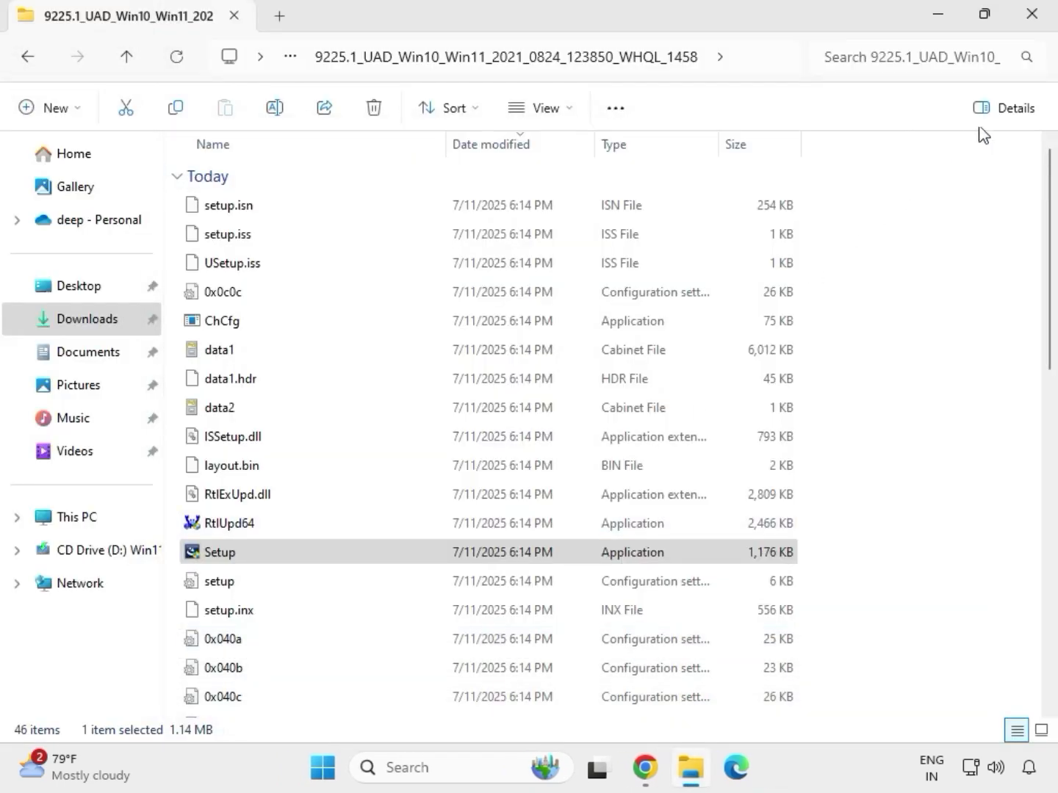